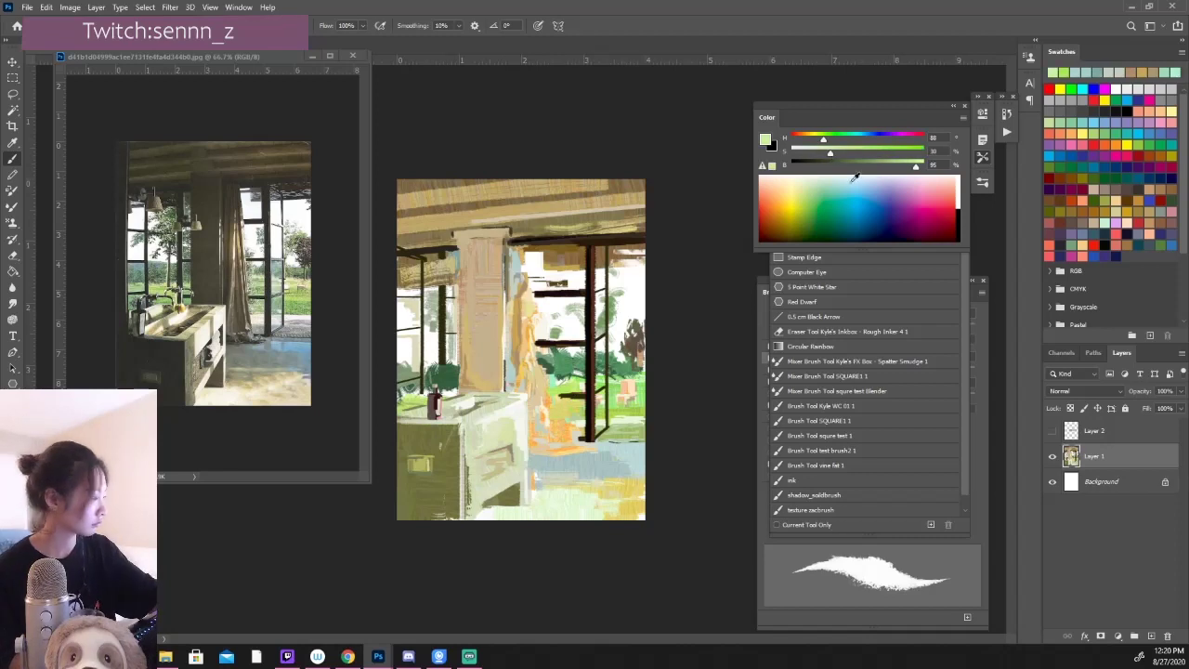
Step: Sample greens, window-frame darks and sunlit orange, then shift the colour toward saturated orange, muted blue and pink-red
left_click(566, 409, "alt")
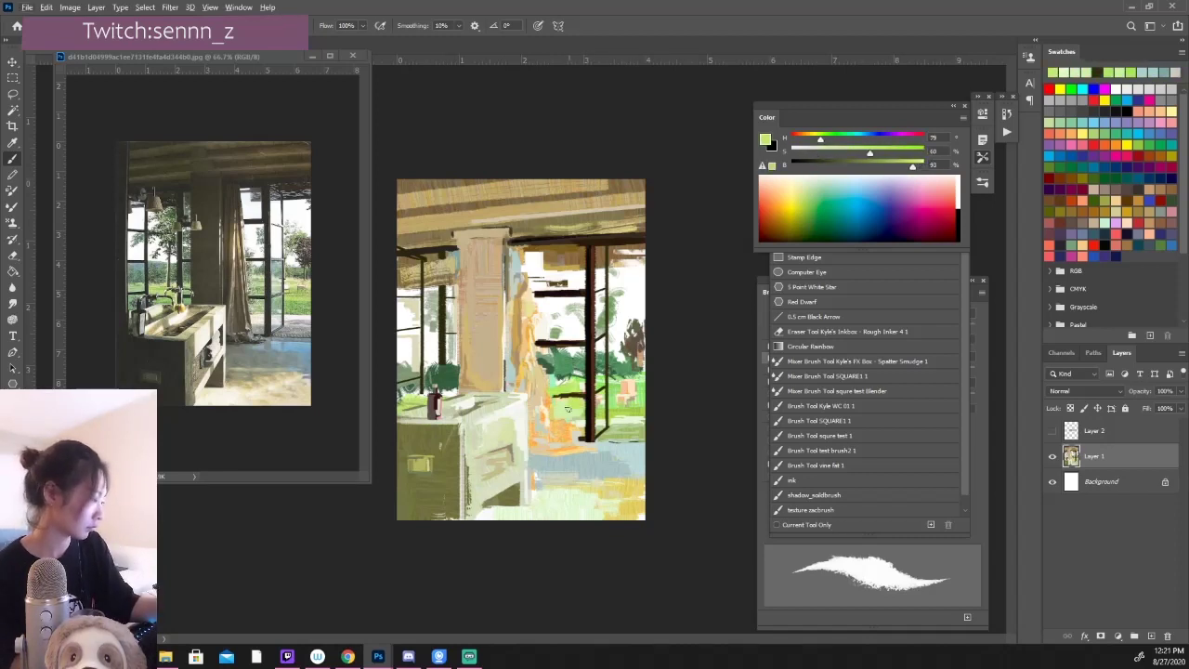
left_click(569, 408, "alt")
left_click(585, 395, "alt")
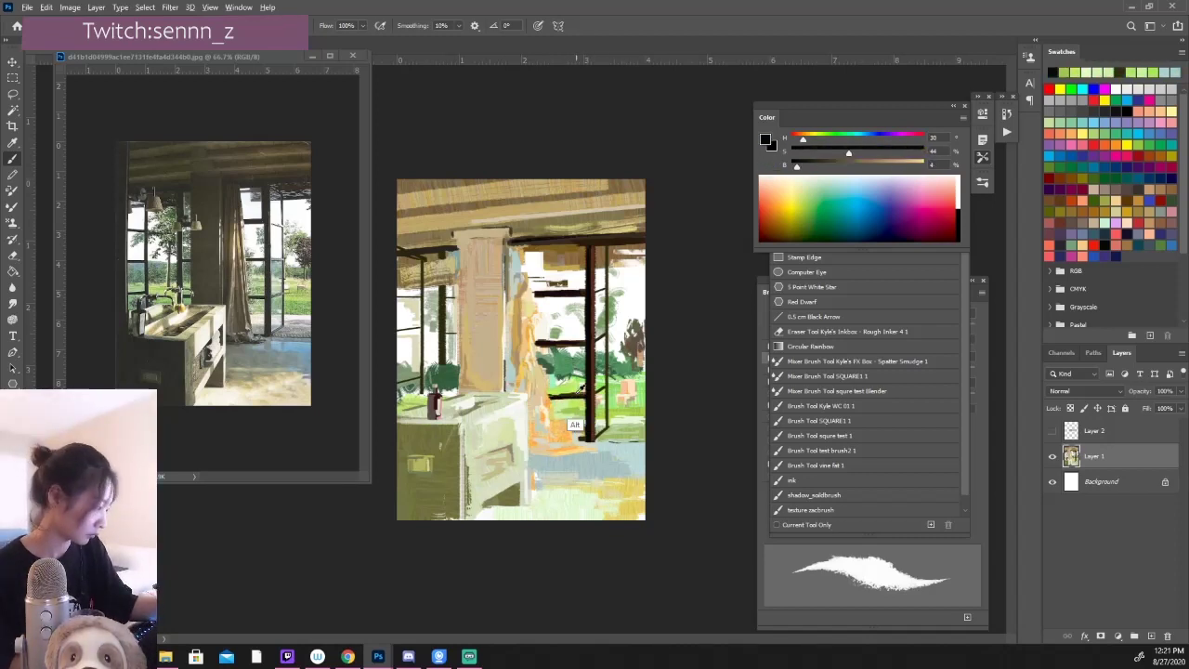
left_click(568, 427, "alt")
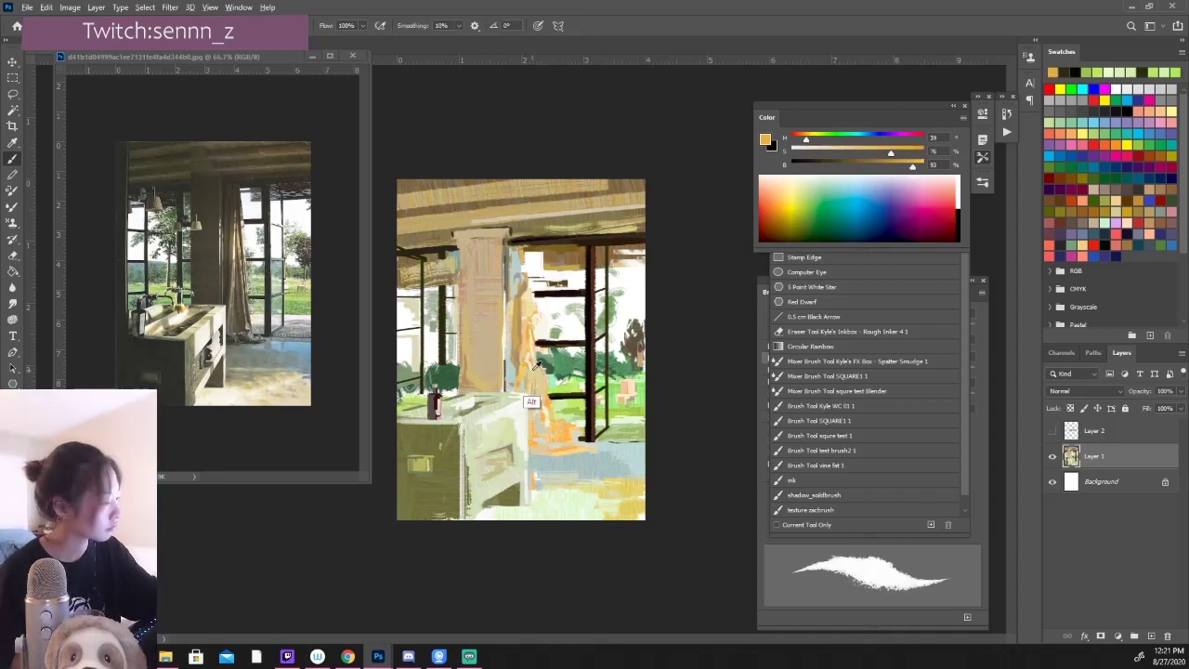
left_click(537, 344, "alt")
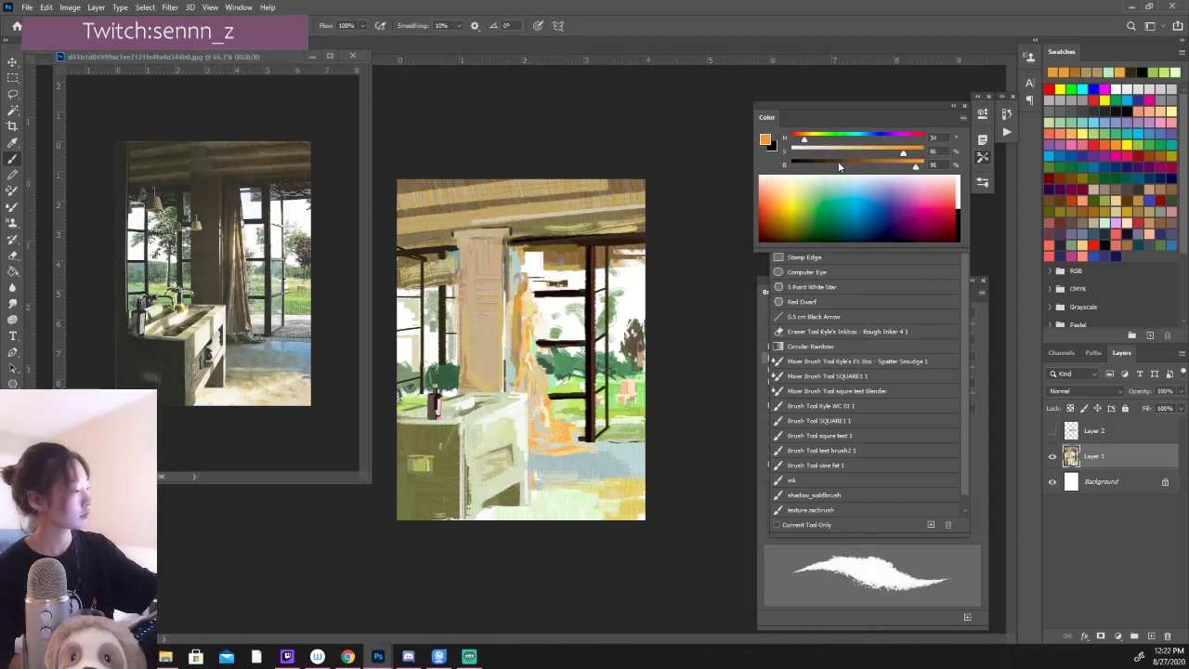
left_click(864, 139)
left_click(861, 151)
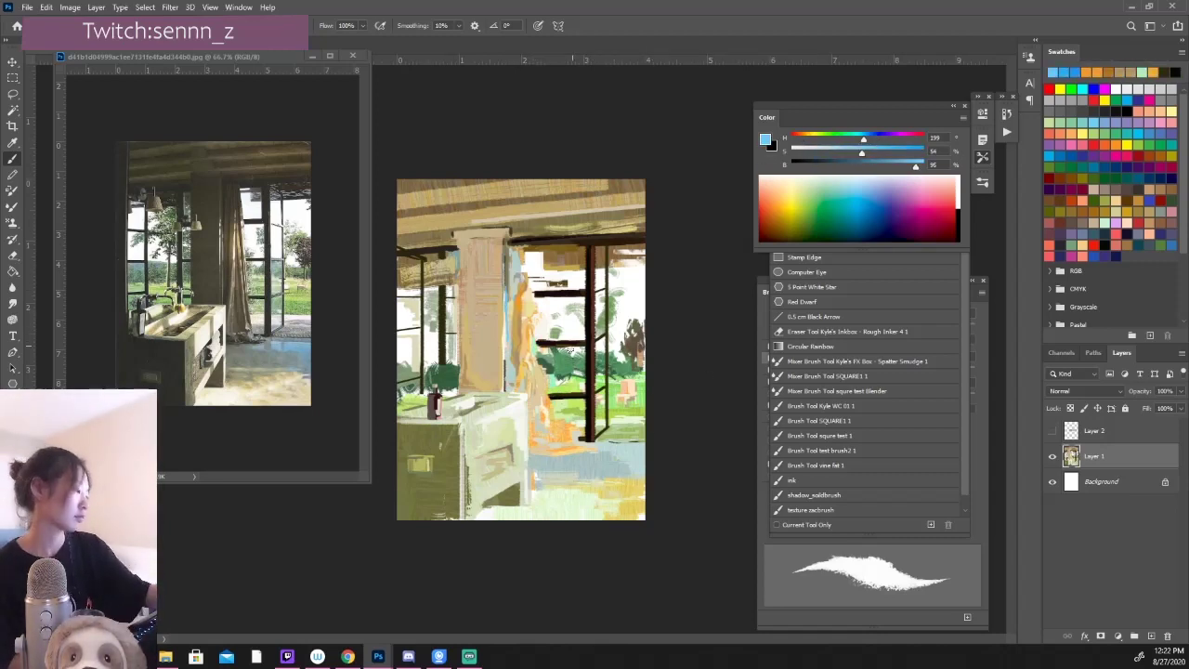
left_click(919, 140)
Step: Paint a light stroke along the ceiling beam, cream dabs on the sunlit area and near-white window light
left_click_drag(912, 172, 899, 168)
left_click_drag(542, 244, 609, 242)
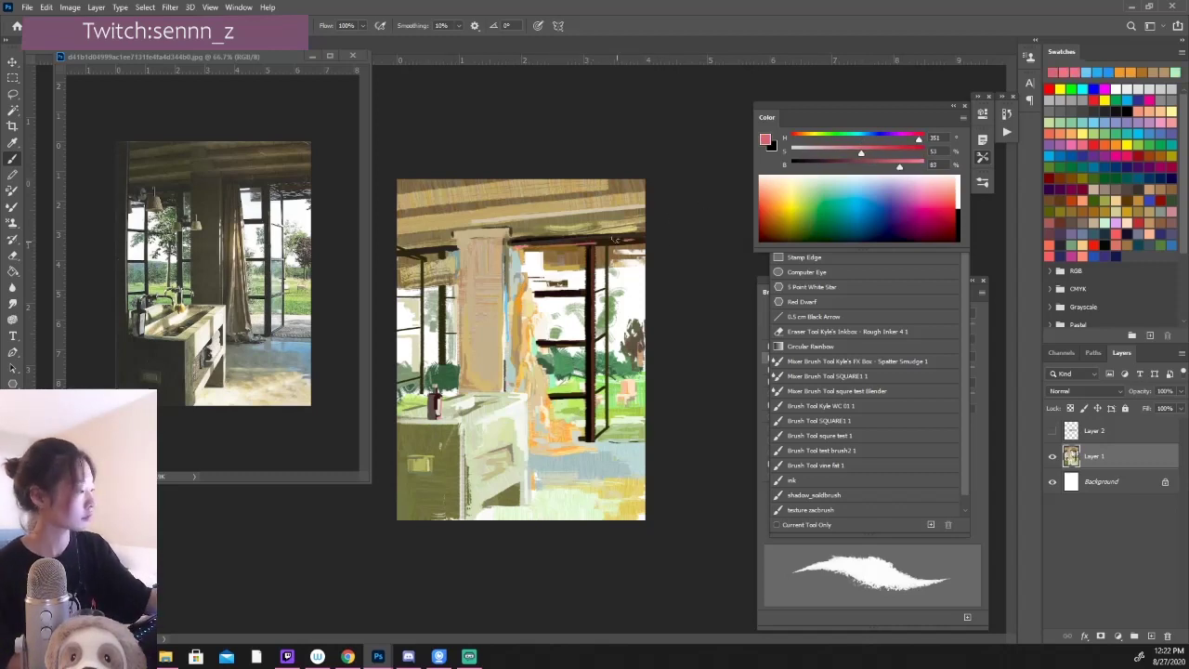
left_click(585, 302, "alt")
left_click(818, 137)
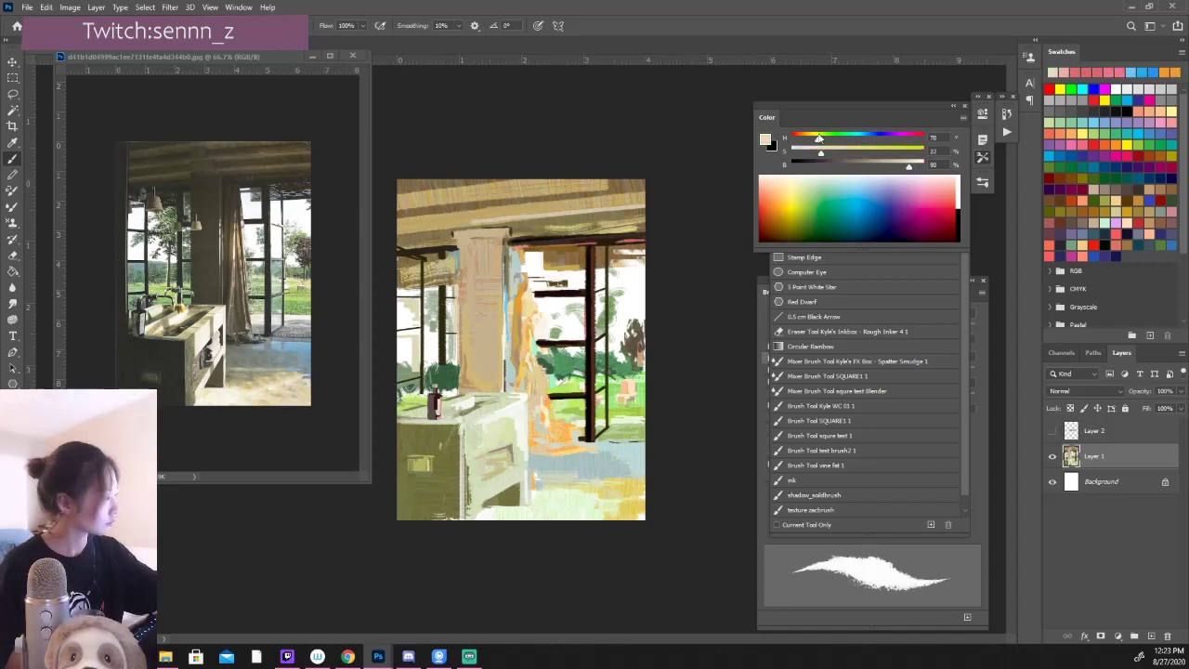
left_click(606, 333)
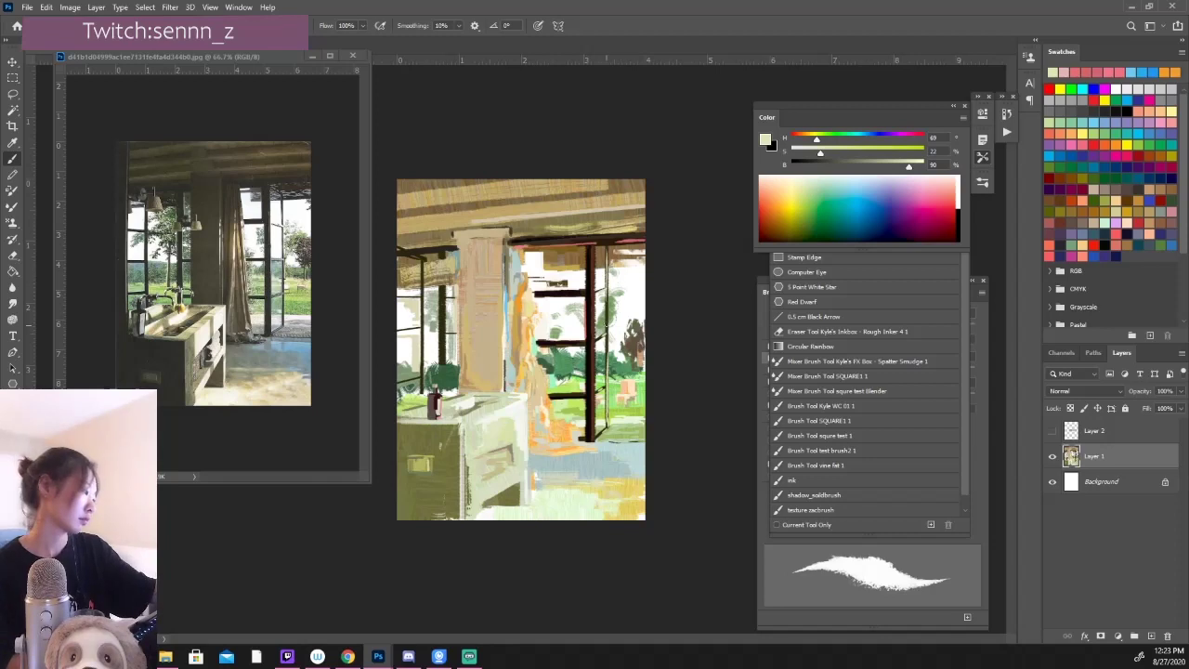
left_click(635, 426, "alt")
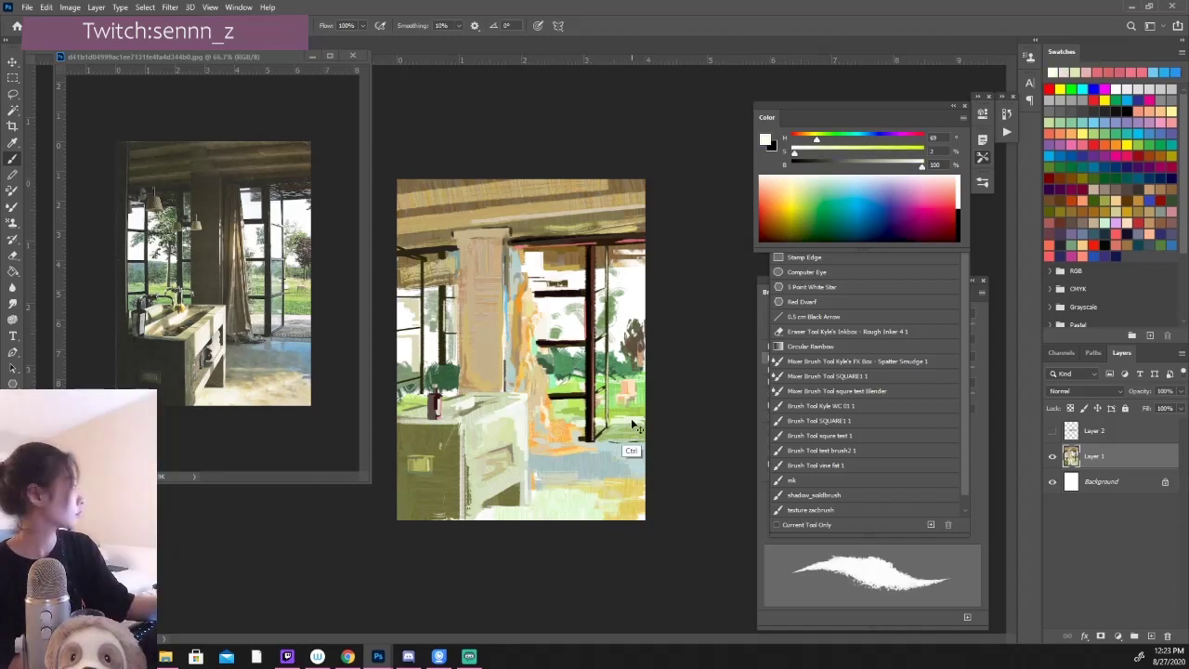
left_click_drag(638, 423, 639, 418)
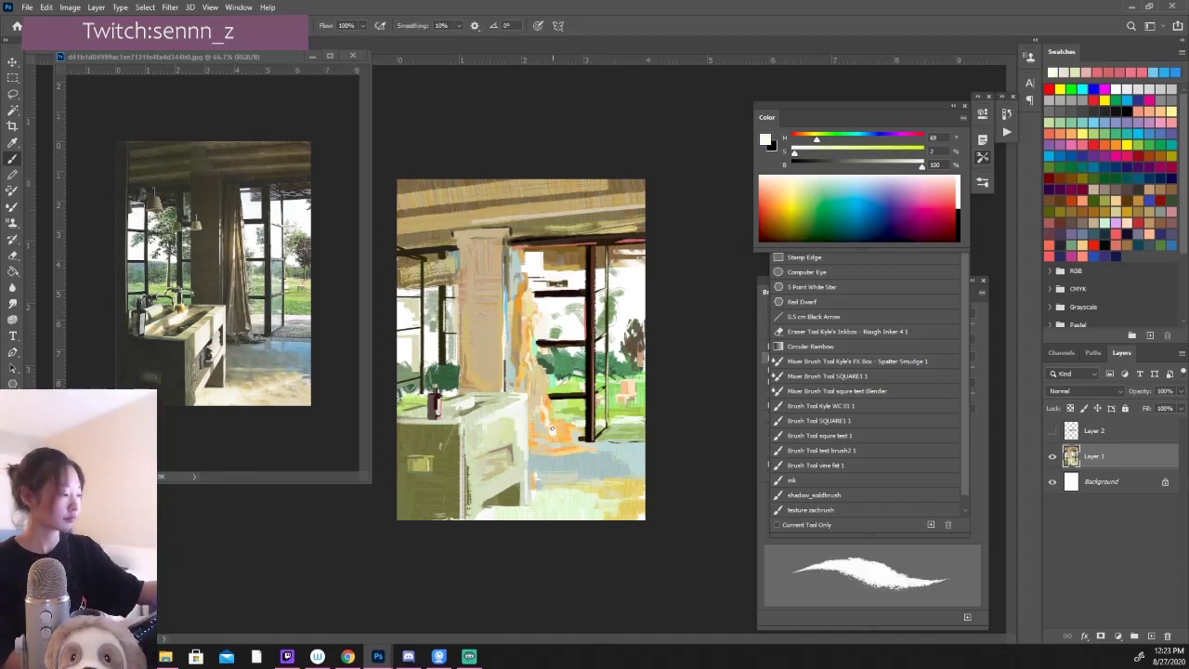
Step: Sample cream and grey tones, then pick a light pink for the flower accent
left_click(567, 433, "alt")
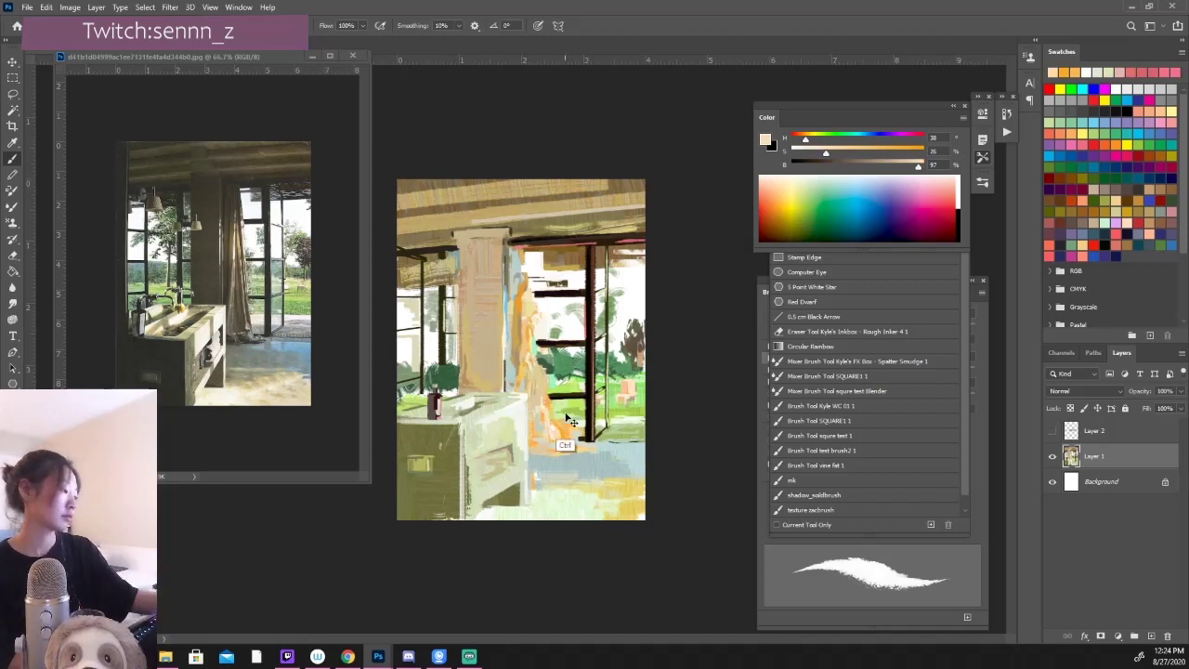
left_click(526, 425, "alt")
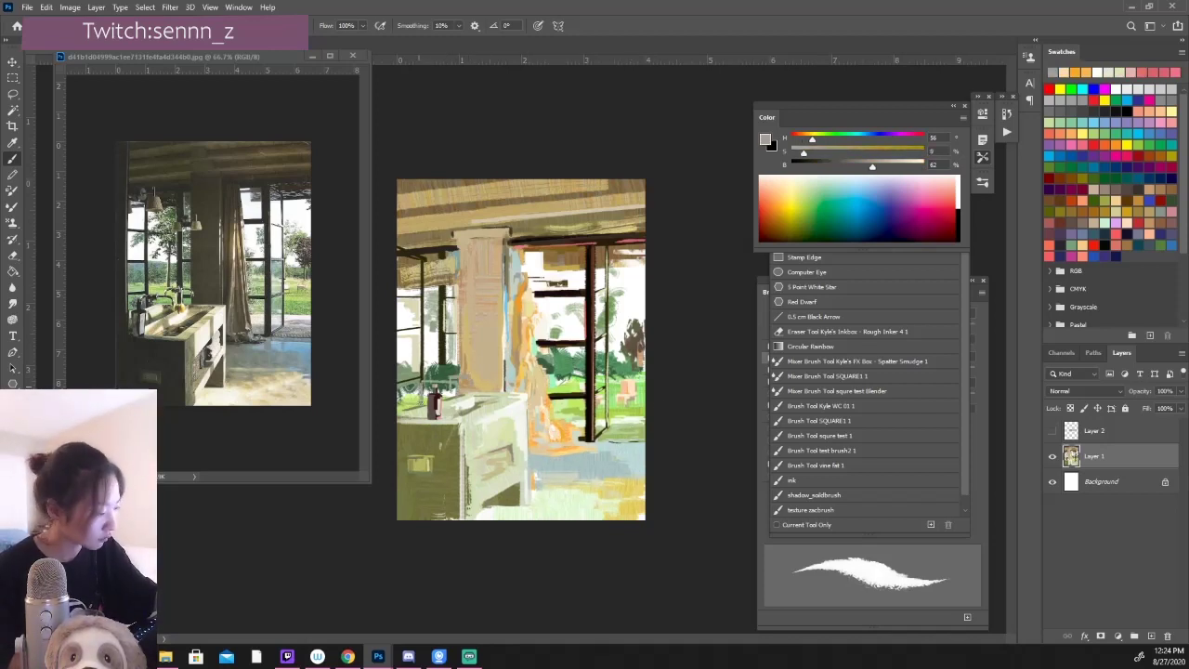
left_click(530, 334, "alt")
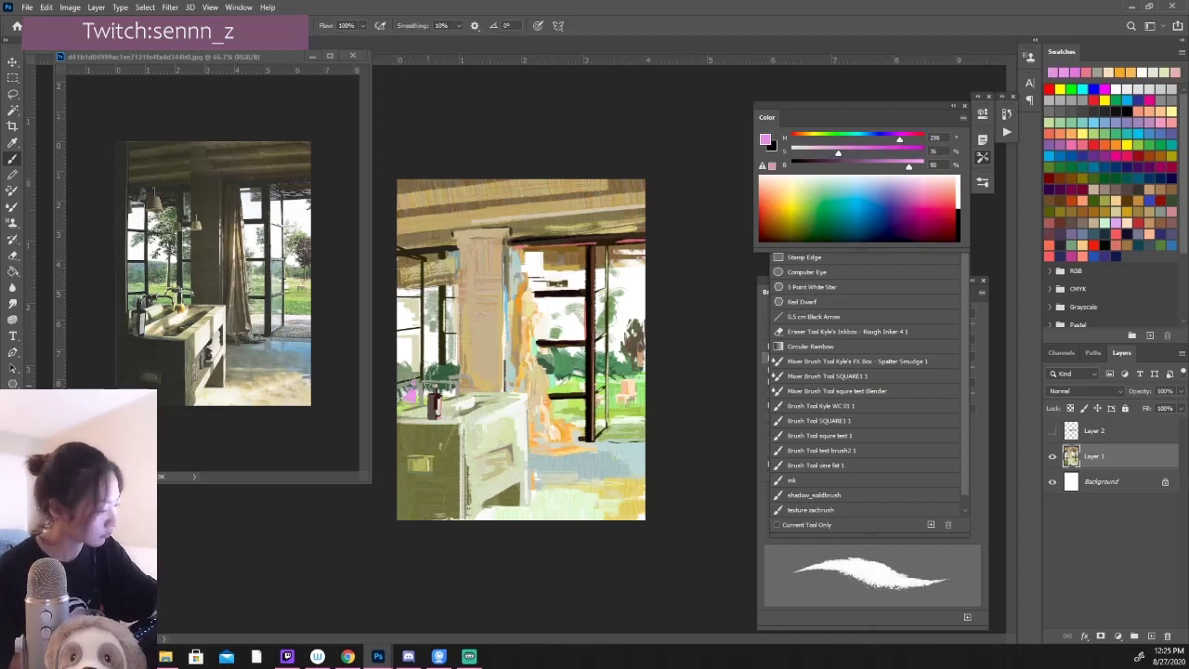
Step: With the painting zoomed out, sample a pale yellow-green and fine-tune its lightness
key("ctrl+minus")
key("ctrl+minus")
left_click(499, 295, "alt")
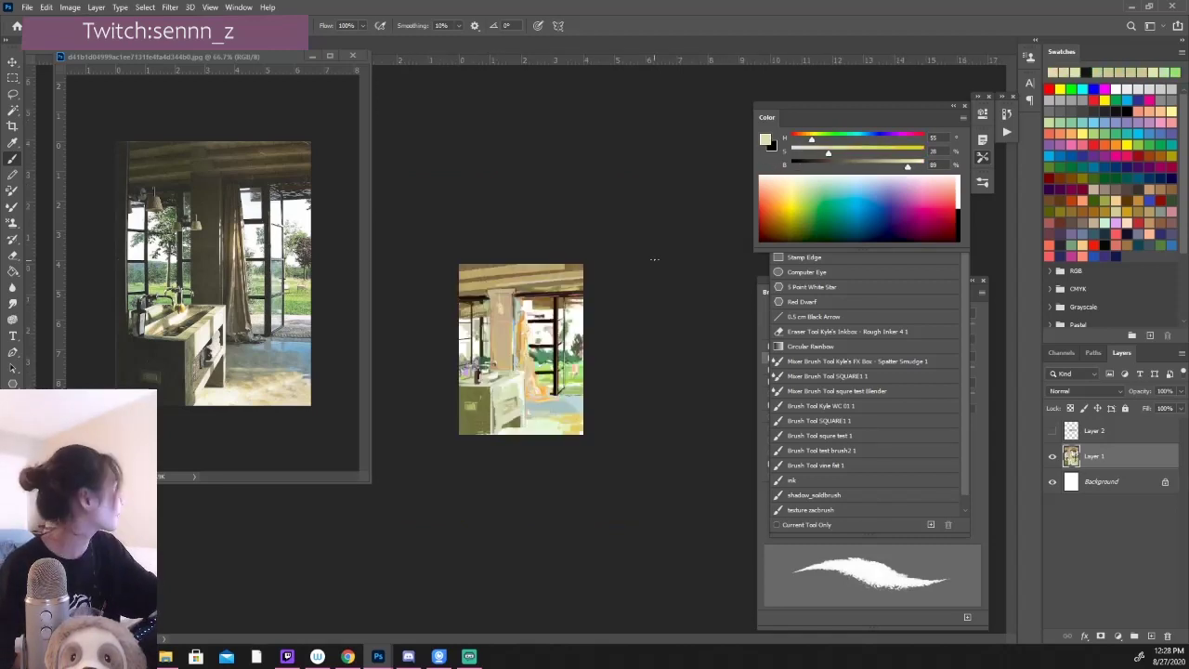
left_click_drag(907, 164, 920, 163)
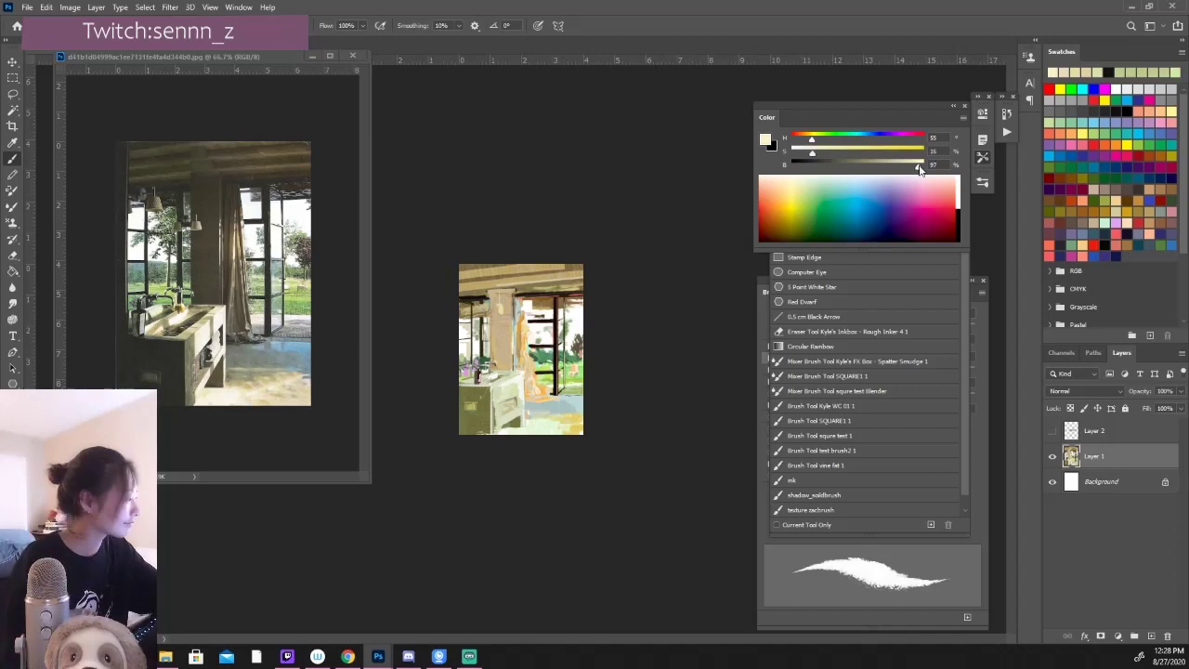
left_click_drag(849, 157, 914, 165)
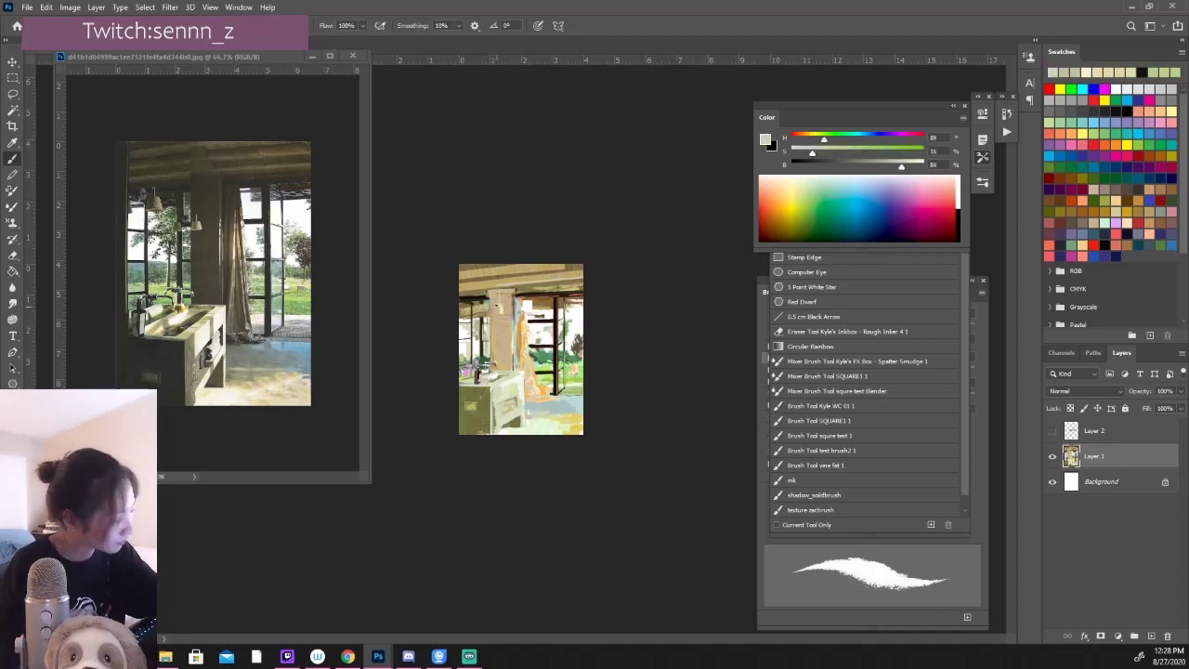
Step: Zoomed in, sample muted green, olive and tan browns, adjusting toward pale yellow and pale khaki
key("ctrl+plus")
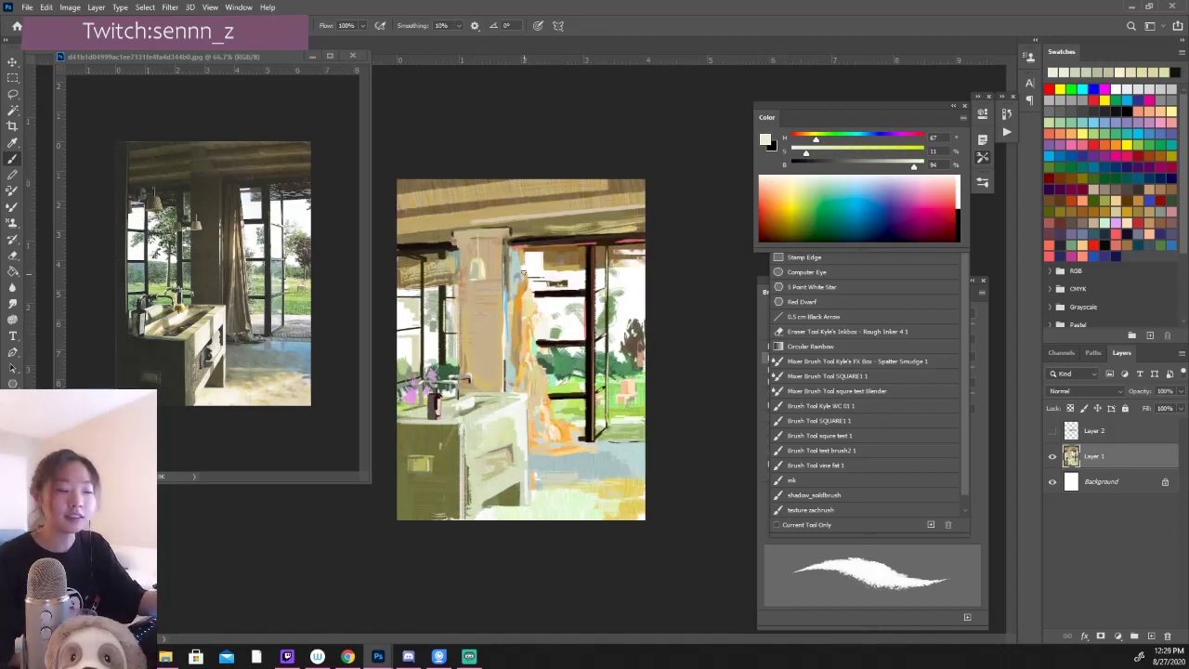
left_click(475, 266, "alt")
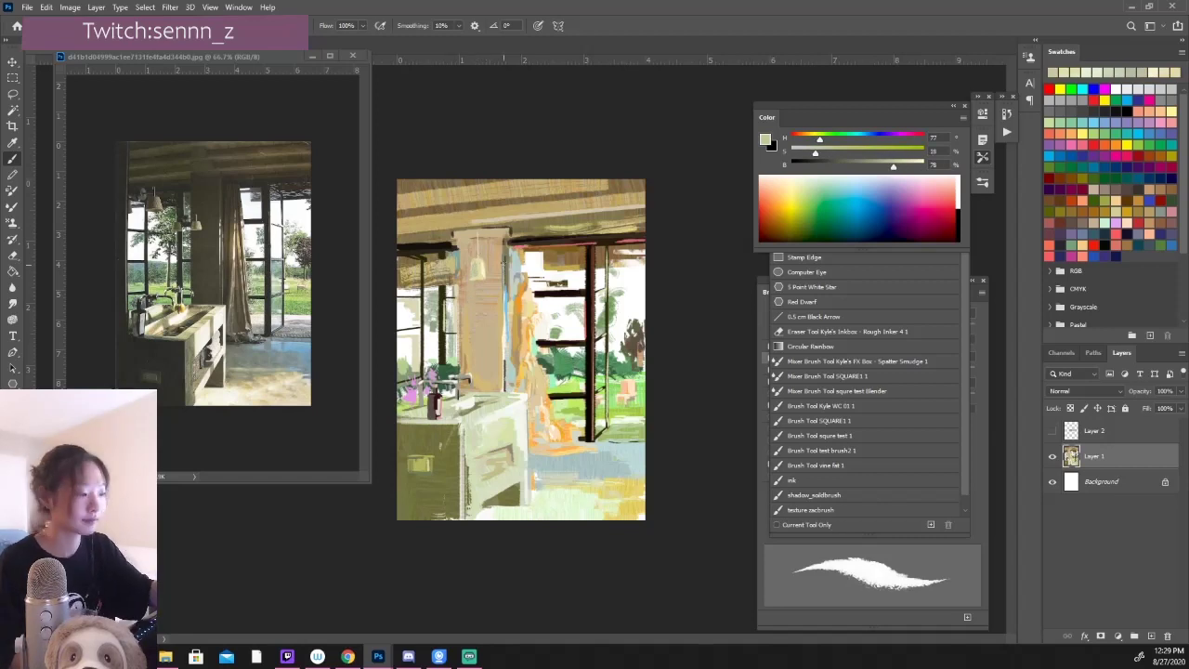
left_click_drag(884, 164, 918, 164)
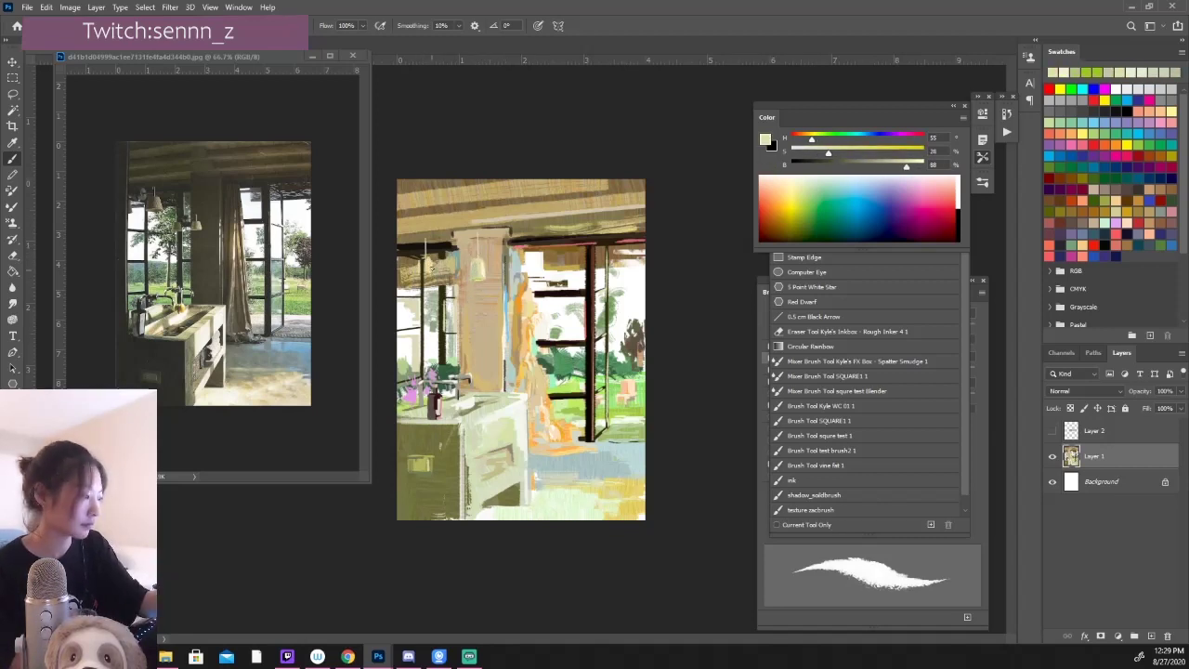
left_click(430, 266, "alt")
left_click(430, 267, "alt")
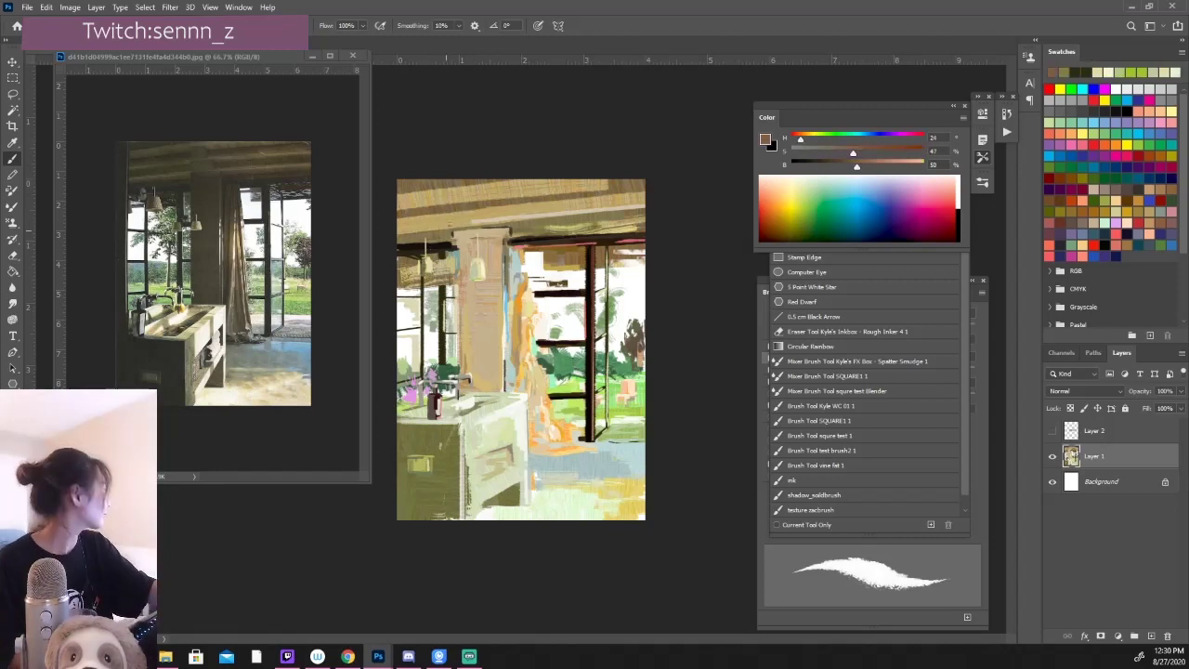
left_click(425, 267, "alt")
left_click(834, 154)
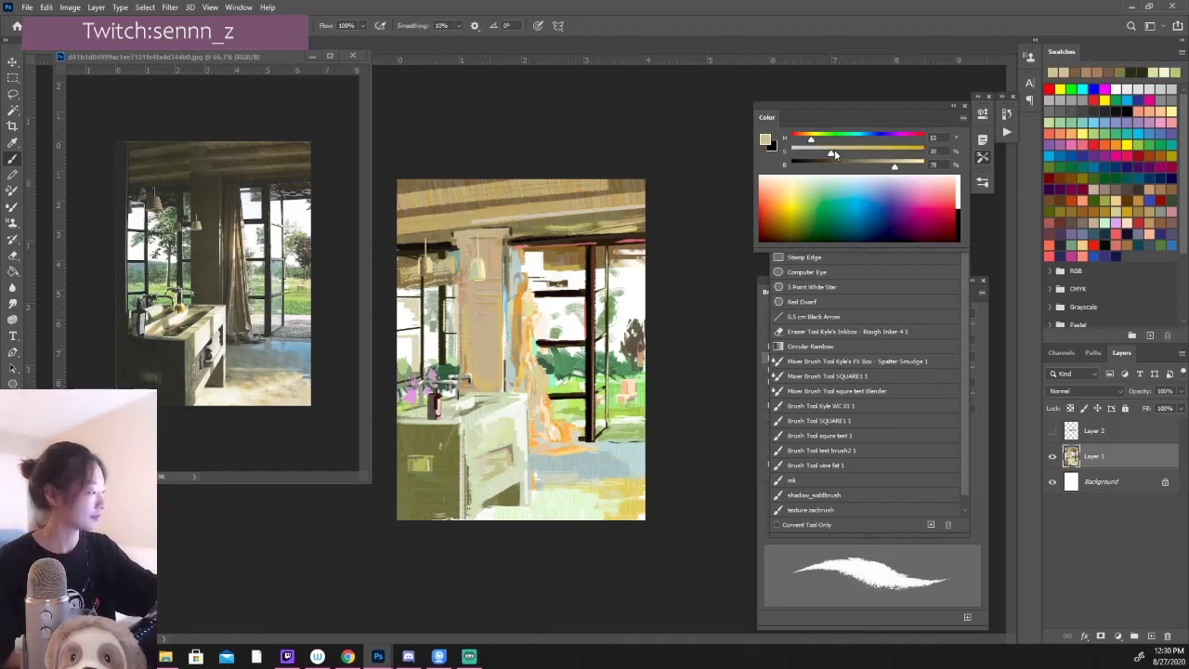
Step: Sample light blue, pink and khaki, dab light blue onto the painting, then view it whole
left_click(422, 276, "alt")
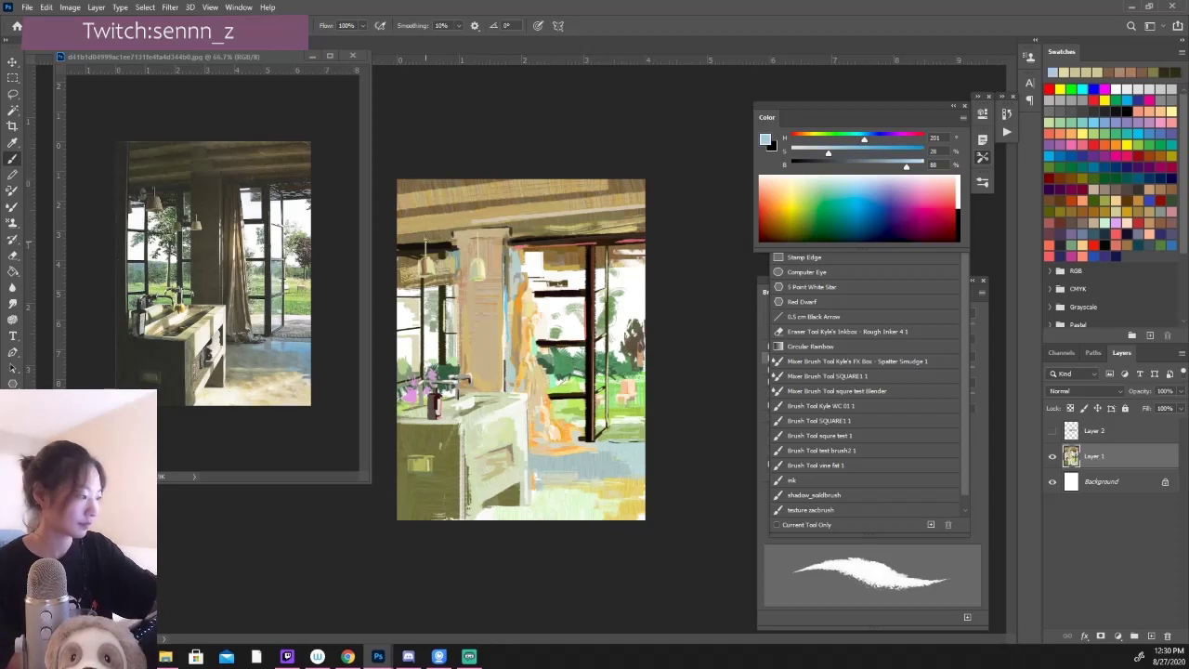
left_click(915, 138)
left_click(884, 164)
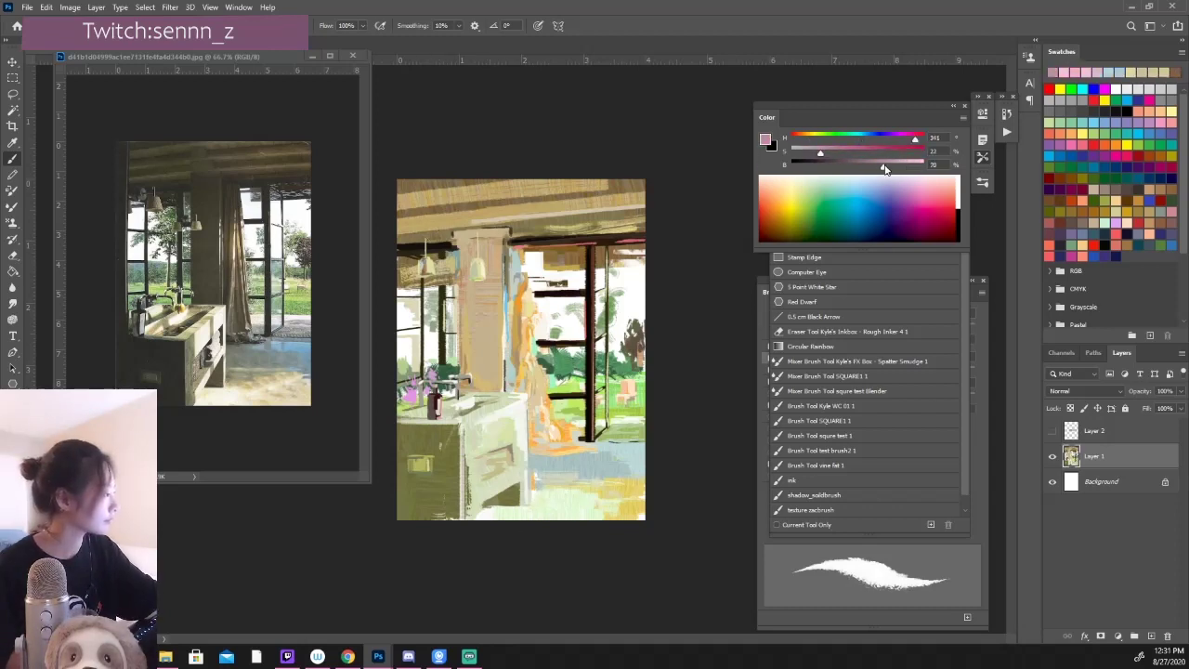
left_click(423, 266, "alt")
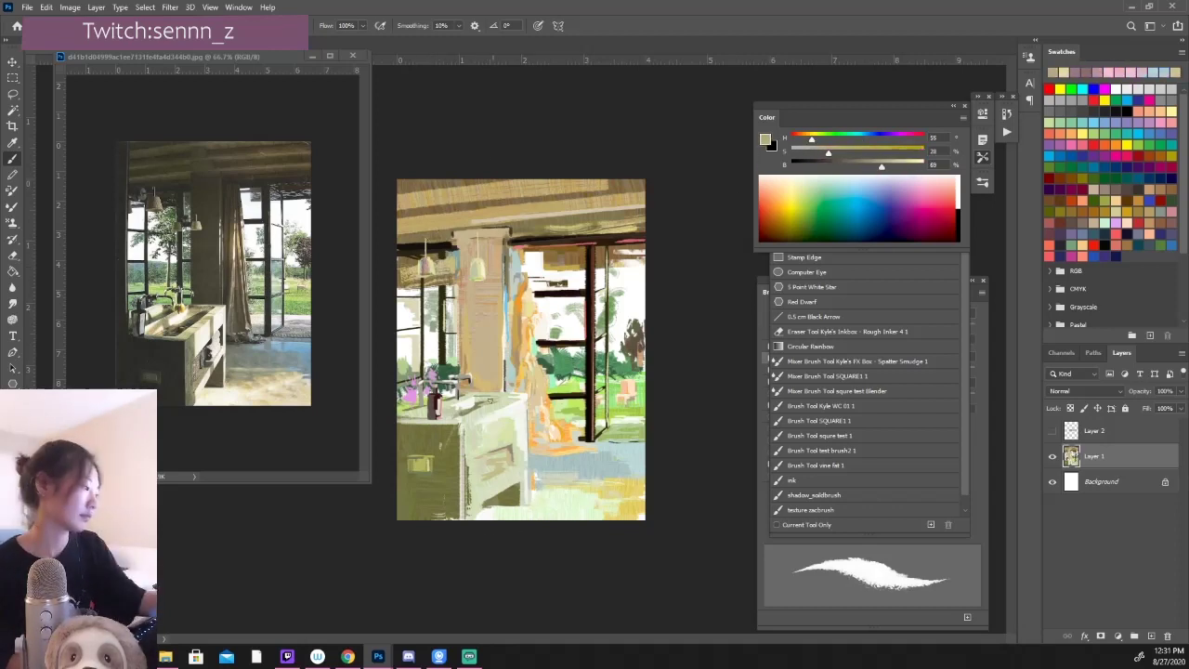
left_click(860, 140)
left_click(410, 257)
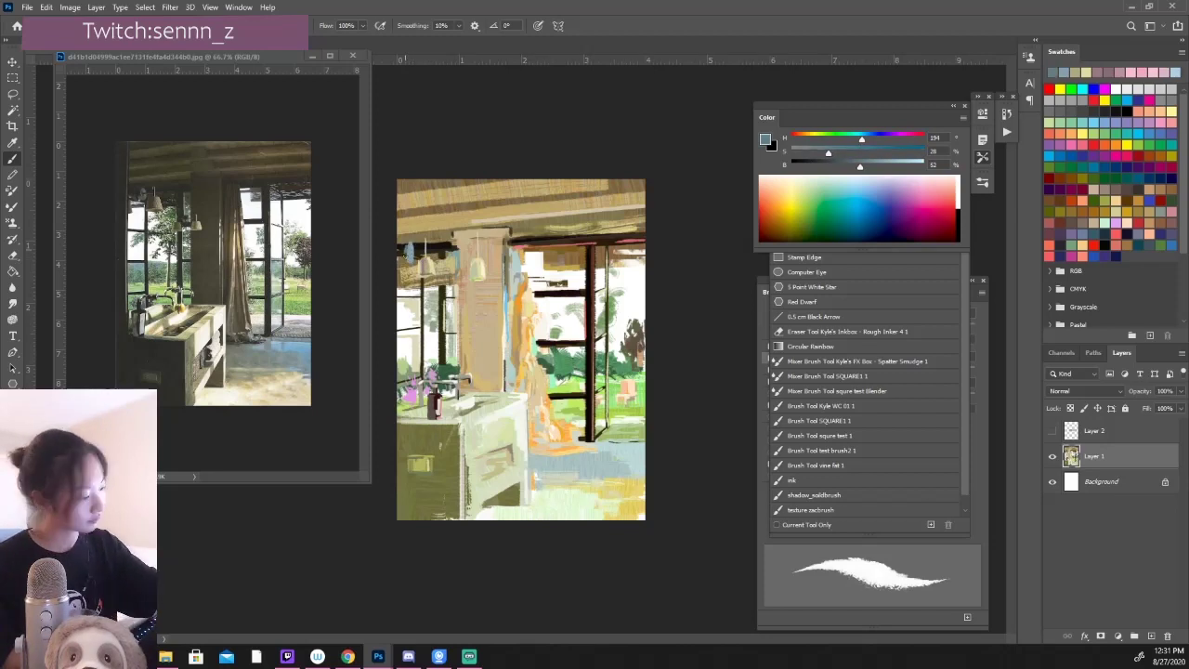
key("ctrl+minus")
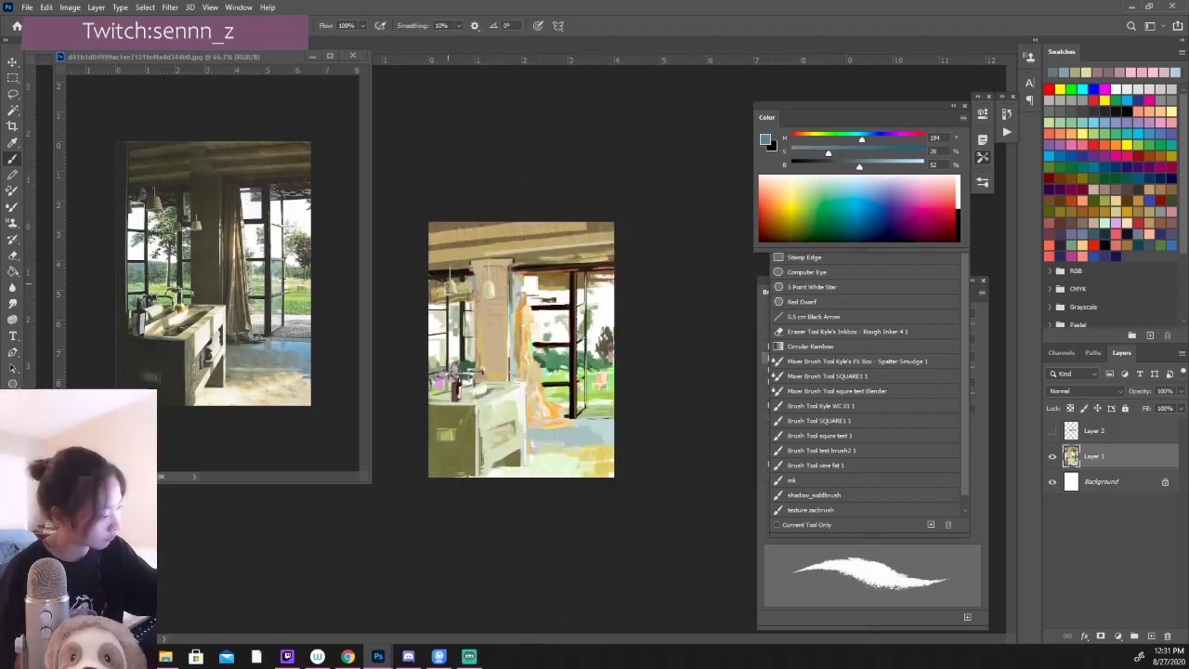
Step: Sample brown, grey-teal and several pale yellows from the floor, ending on a saturated yellow
left_click(472, 418, "alt")
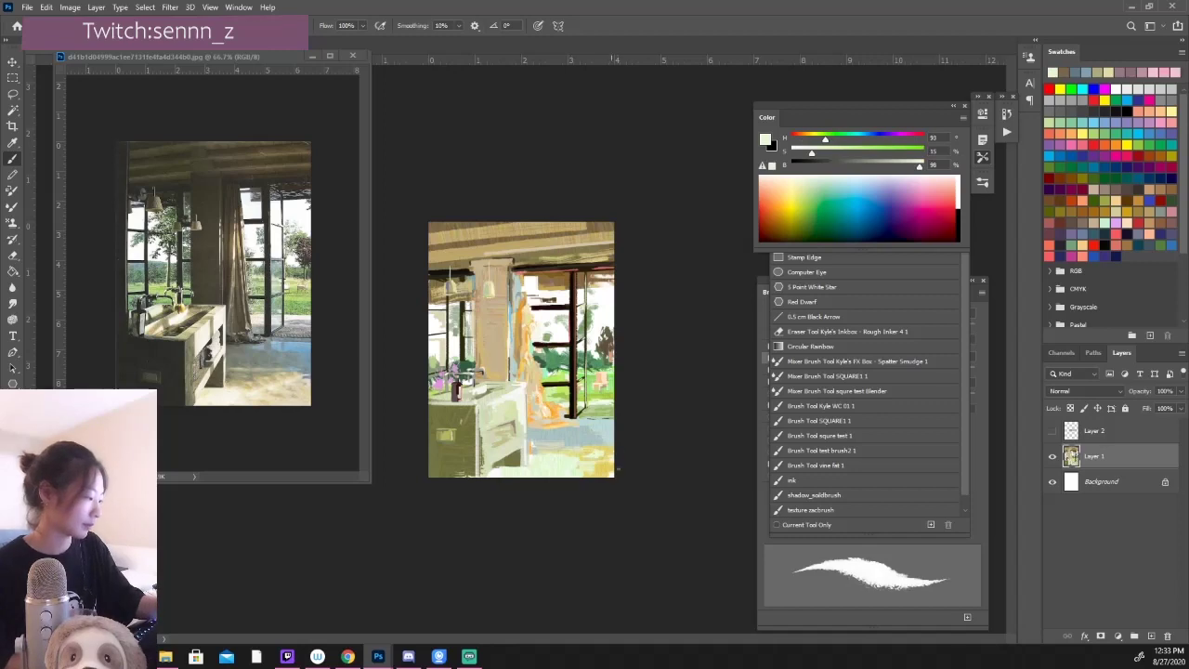
left_click(613, 426, "alt")
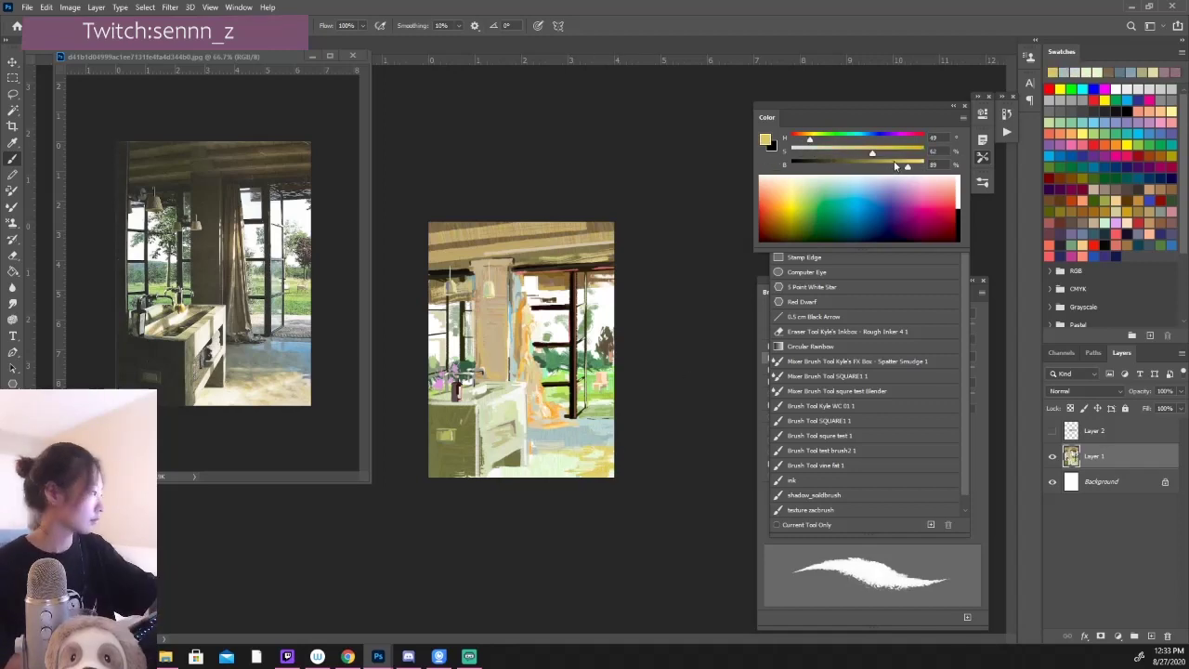
left_click(600, 461, "alt")
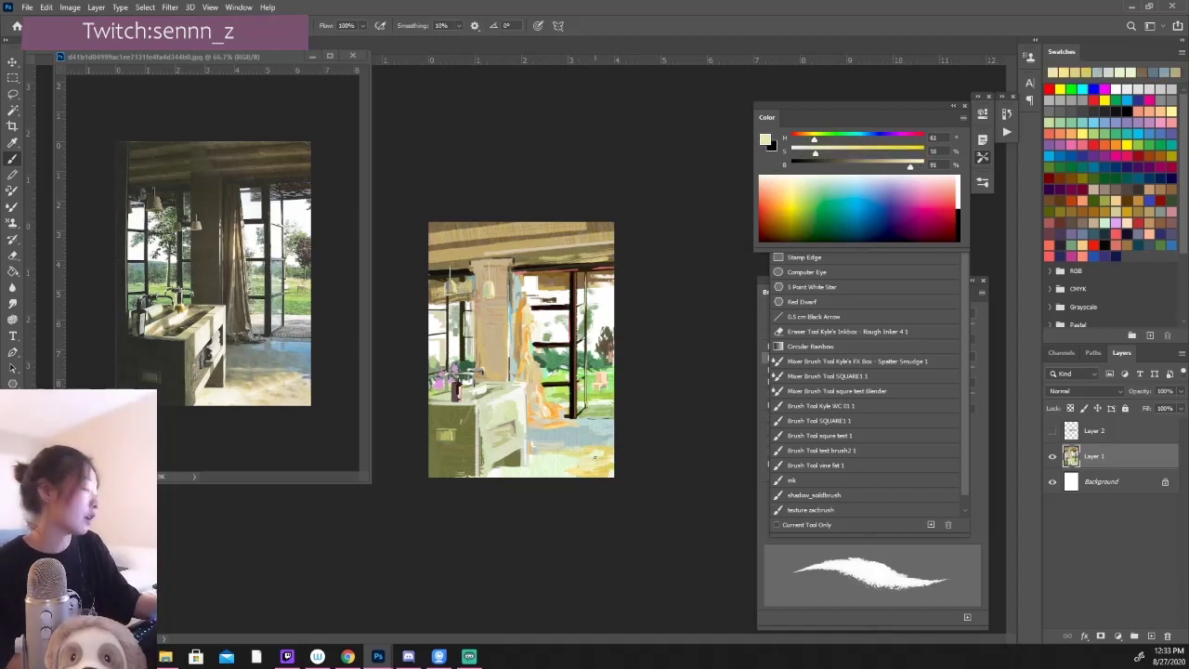
left_click(606, 458, "alt")
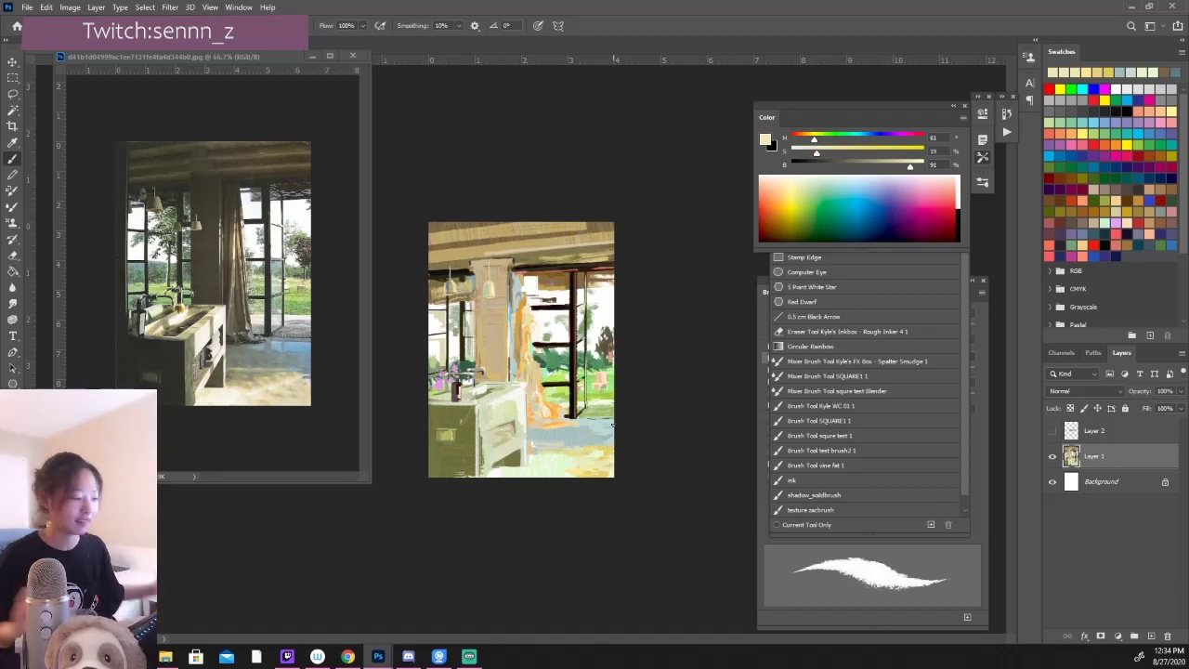
left_click(569, 455, "alt")
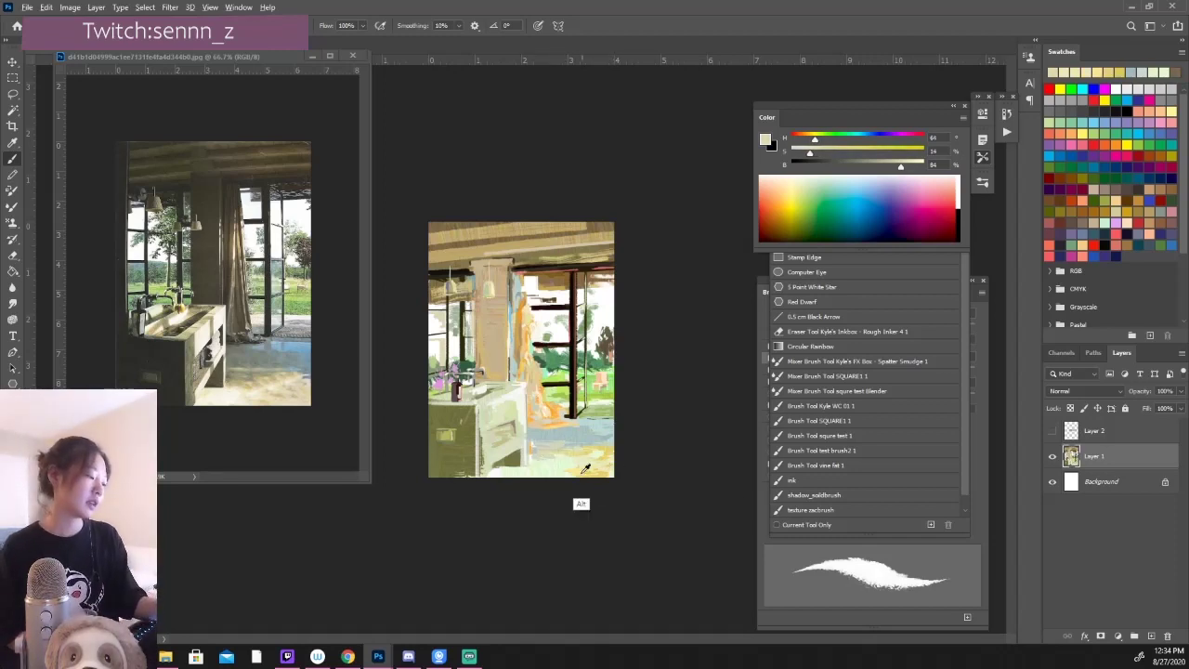
left_click(548, 473, "alt")
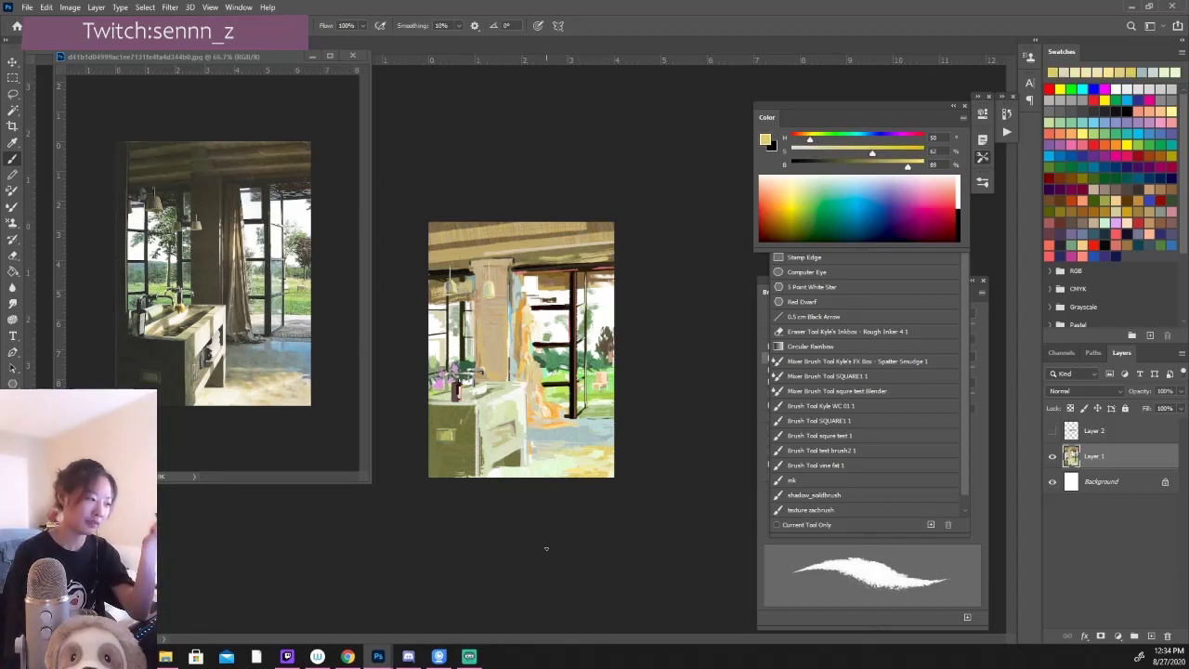
Step: Sample progressively richer browns from the upper painting, then choose a thin-stroke brush preset
left_click(474, 238, "alt")
left_click(495, 239, "alt")
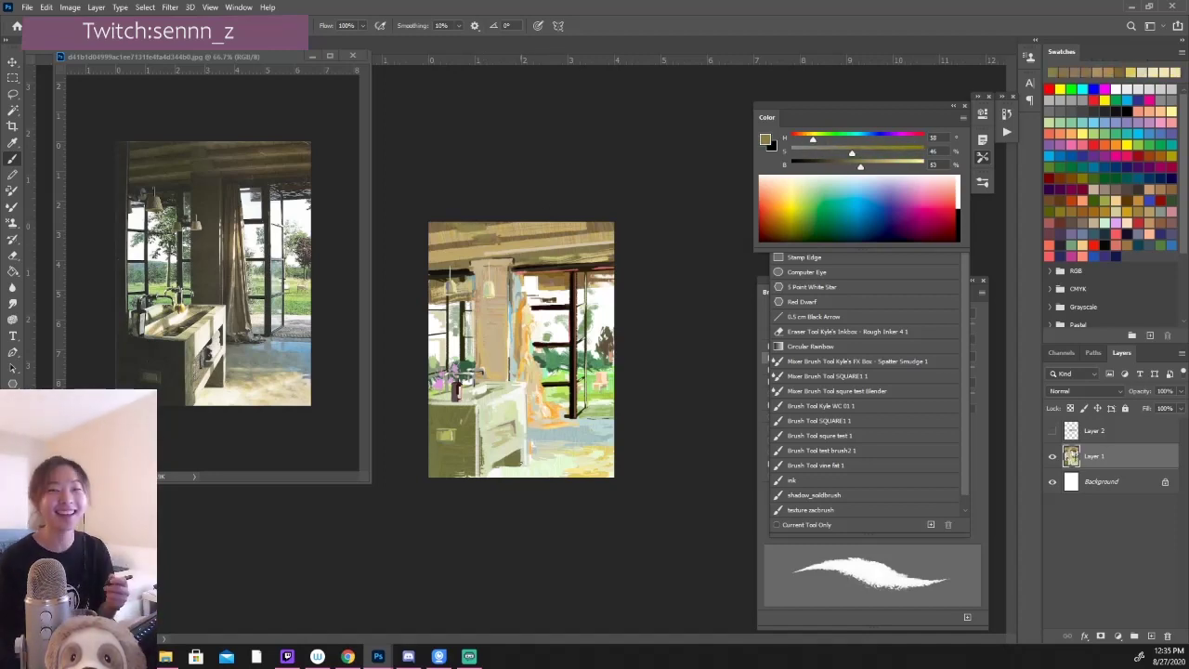
left_click(488, 241, "alt")
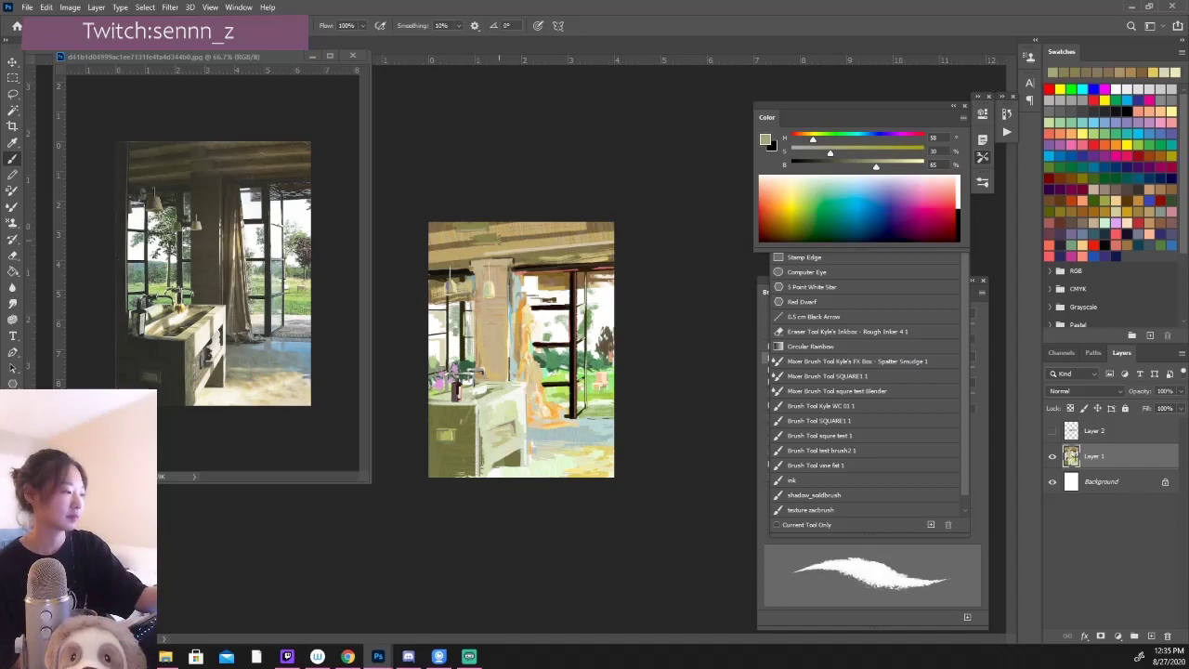
left_click(454, 223, "alt")
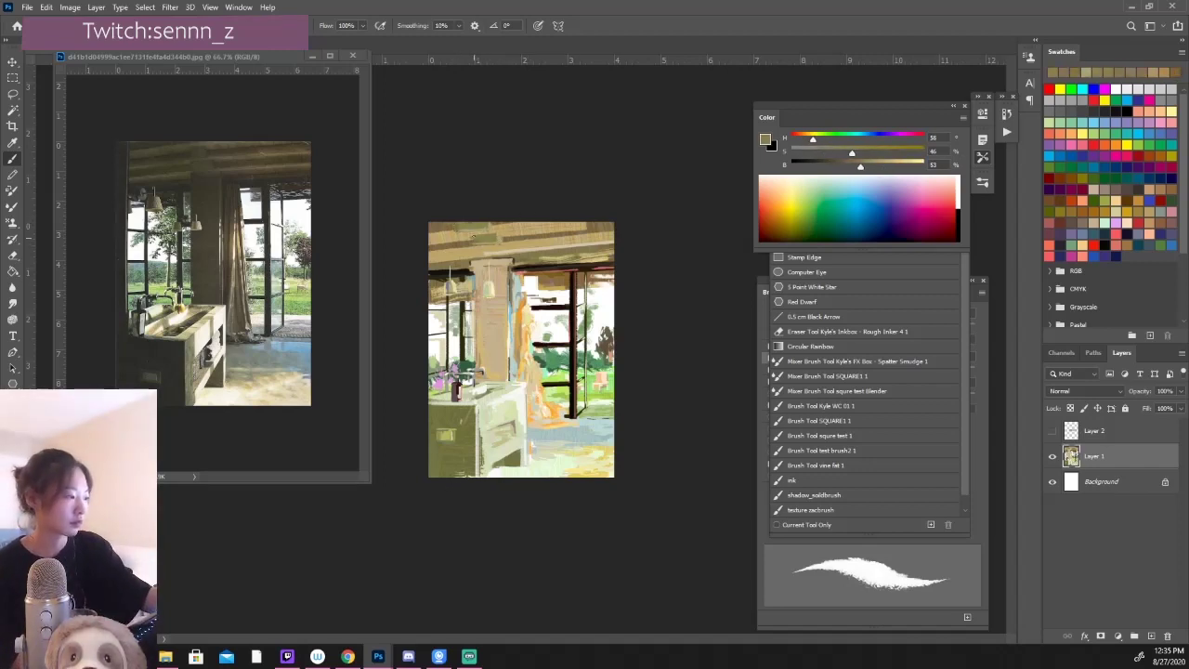
left_click(820, 435)
left_click(836, 449)
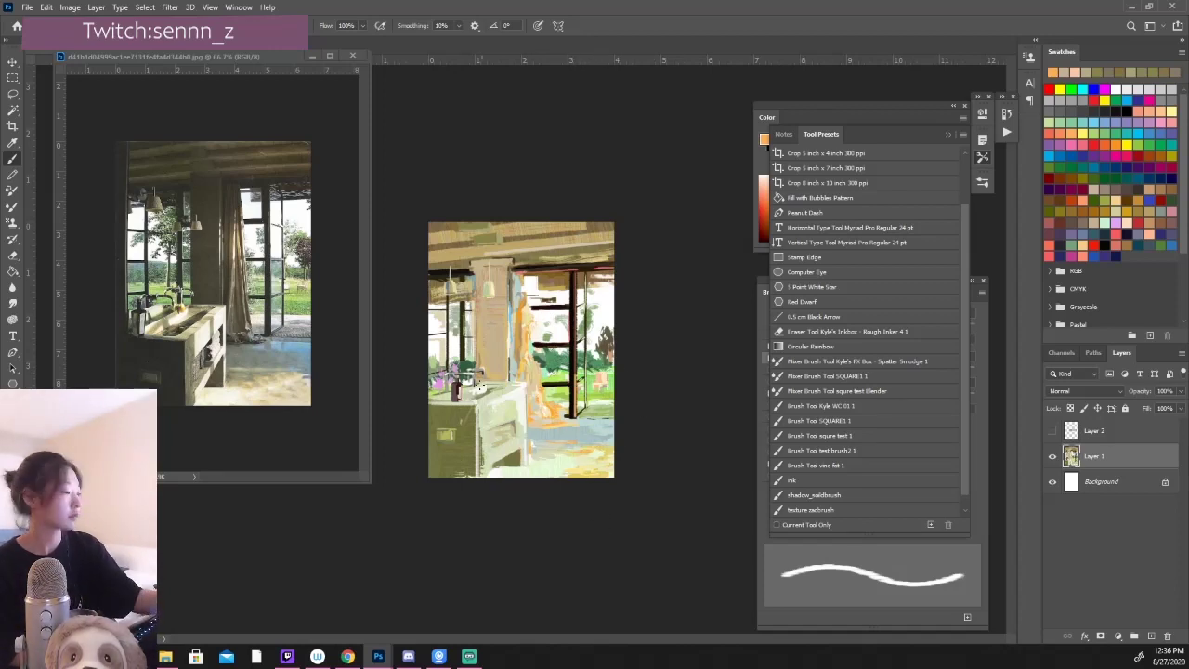
Step: Widen the brush, zoom in, move the reference photo left and choose the ink brush preset
left_click(536, 367, "alt")
key("bracketright")
key("bracketright")
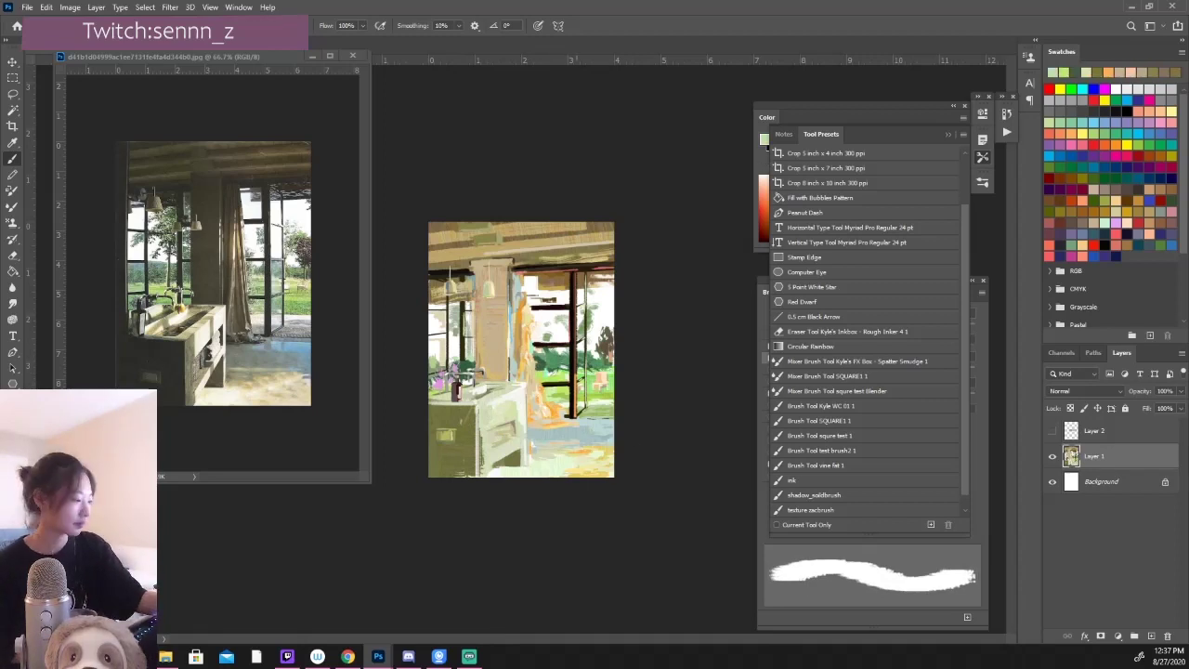
key("ctrl+plus")
key("ctrl+plus")
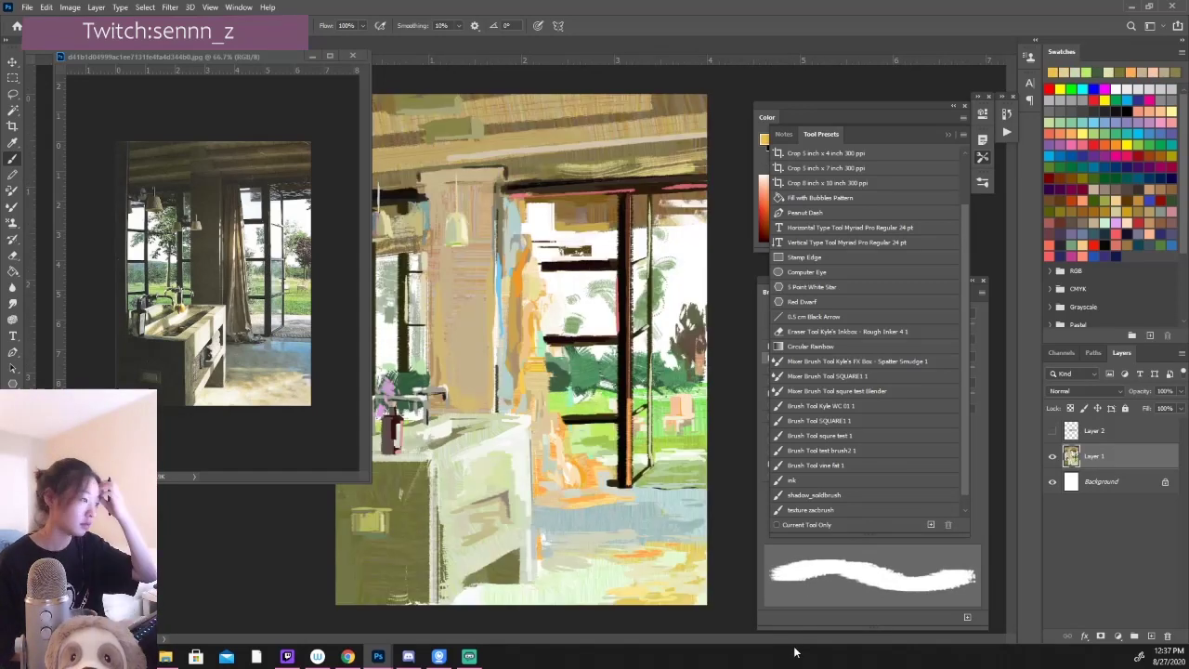
left_click_drag(204, 56, 132, 54)
left_click(791, 479)
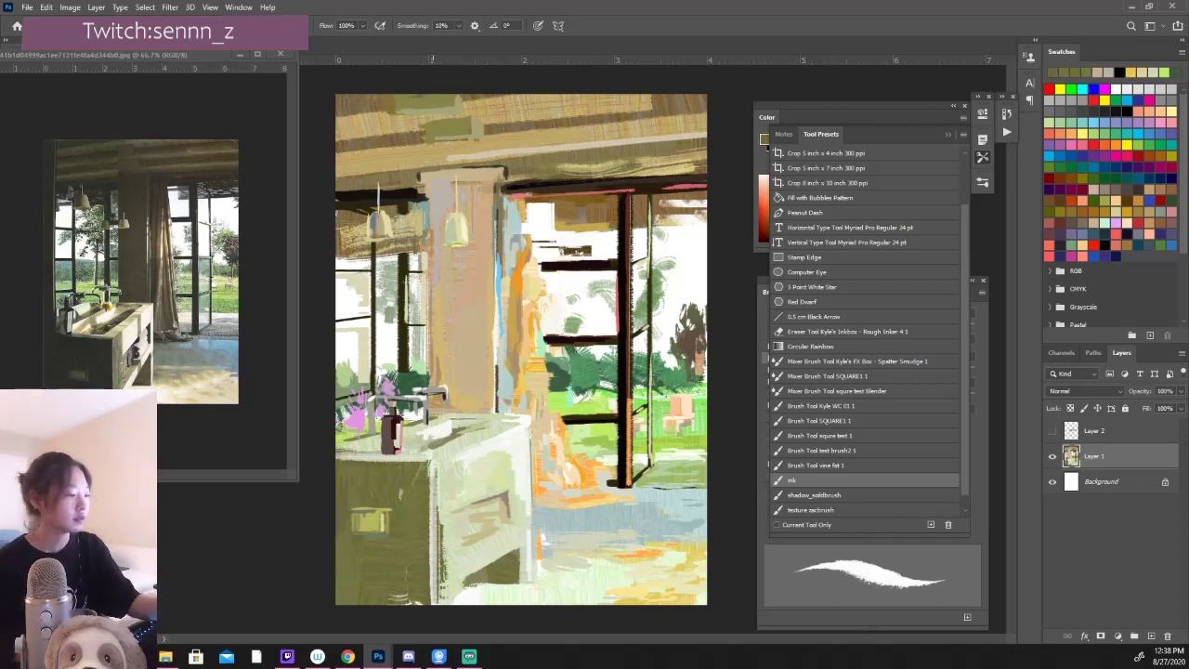
Step: Touch up the pillar edge with a muted tan, then sample olive, greens and near-black
left_click(540, 351, "alt")
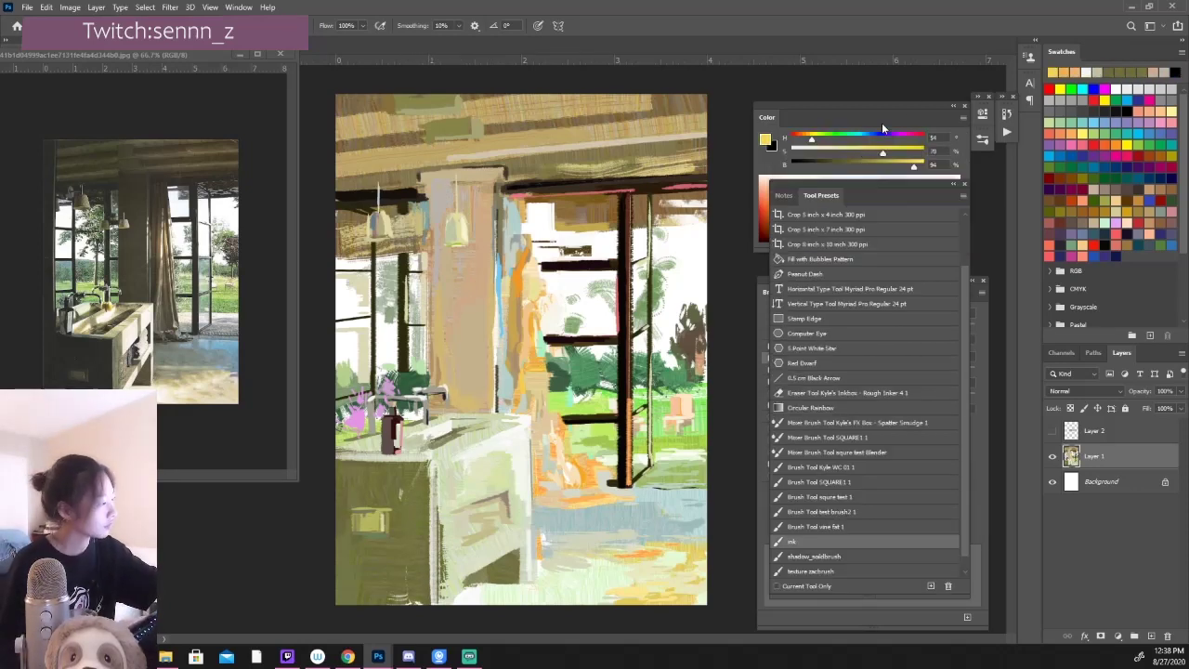
left_click(543, 317, "alt")
left_click_drag(518, 307, 518, 348)
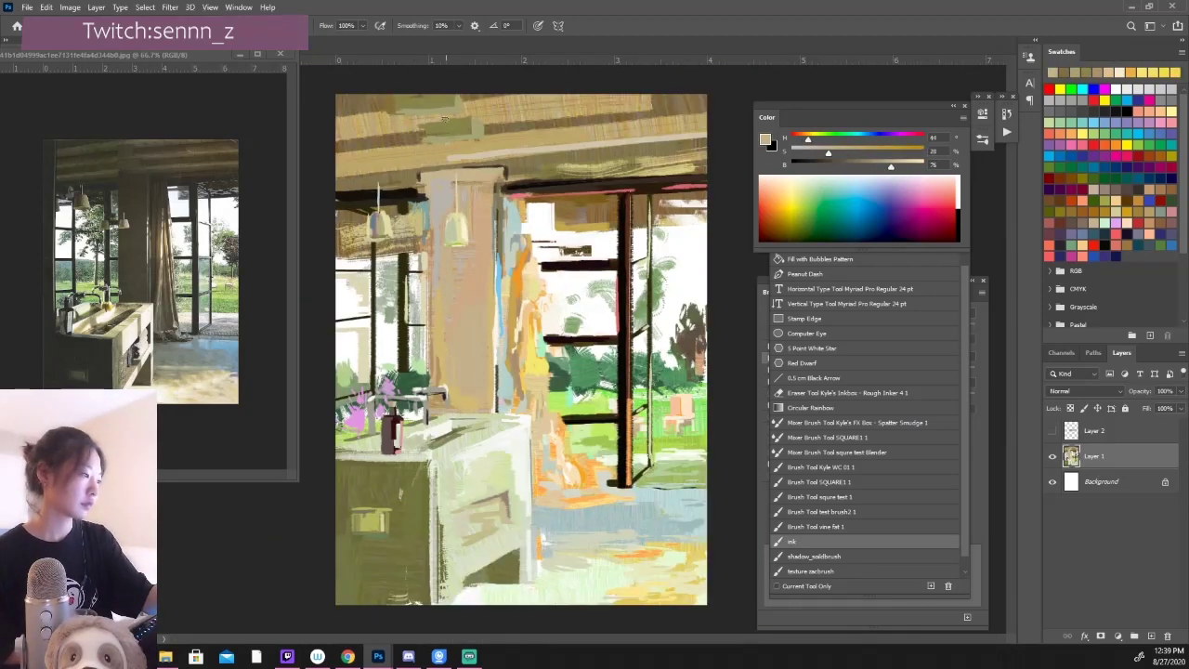
left_click(681, 103, "alt")
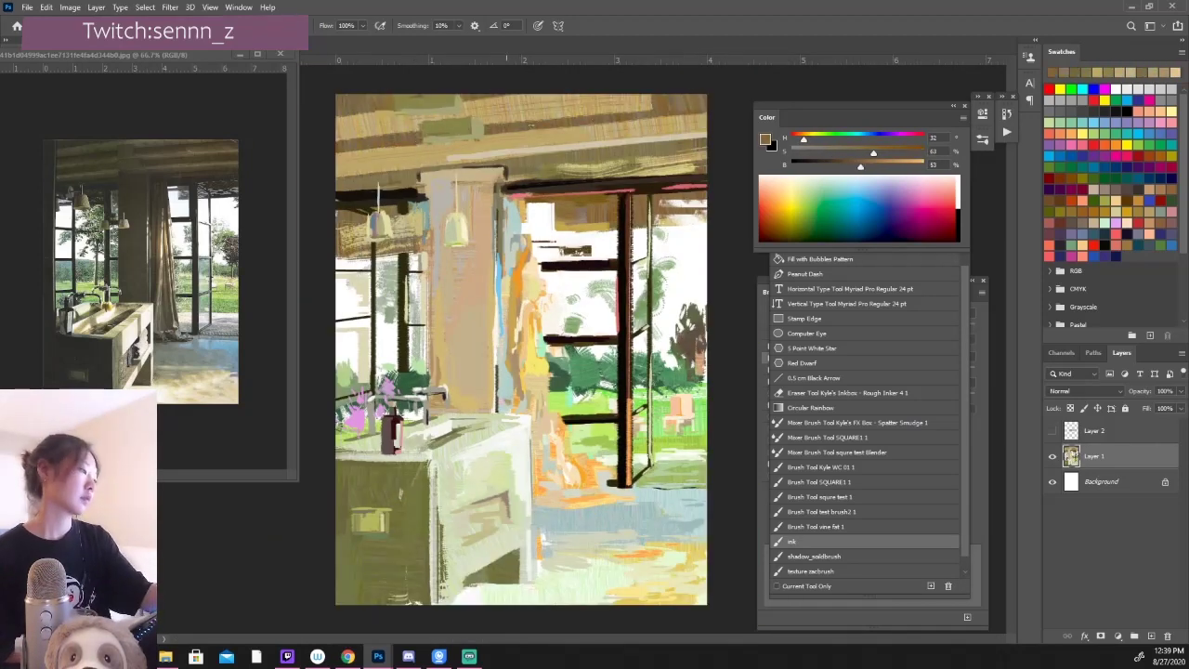
left_click(644, 345, "alt")
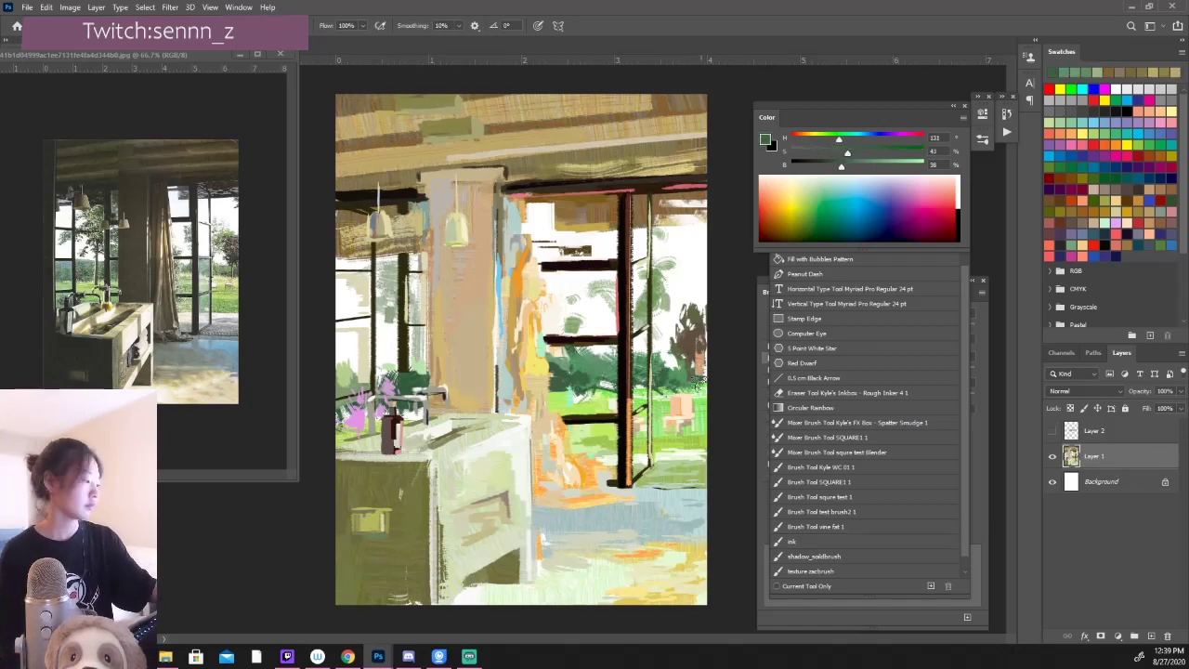
left_click(561, 308, "alt")
left_click(625, 204, "alt")
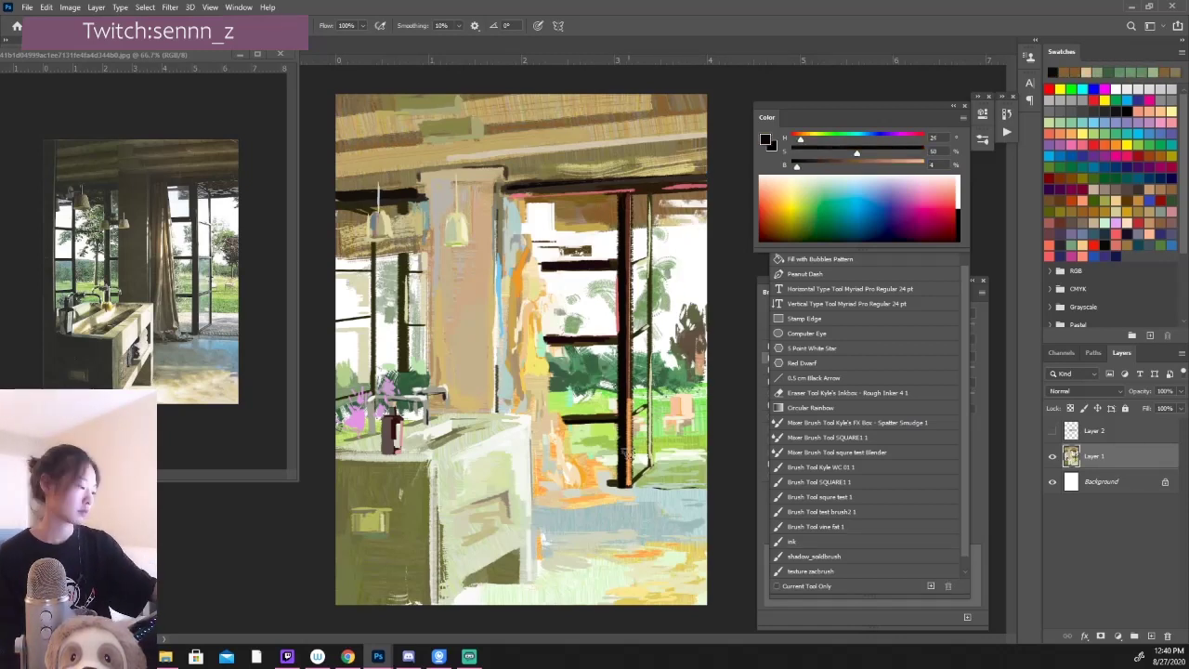
left_click(654, 551, "alt")
Step: Paint orange, light yellow and beige strokes over the figure's lower and upper body
left_click_drag(560, 423, 581, 500)
left_click(548, 453, "alt")
left_click_drag(541, 404, 568, 455)
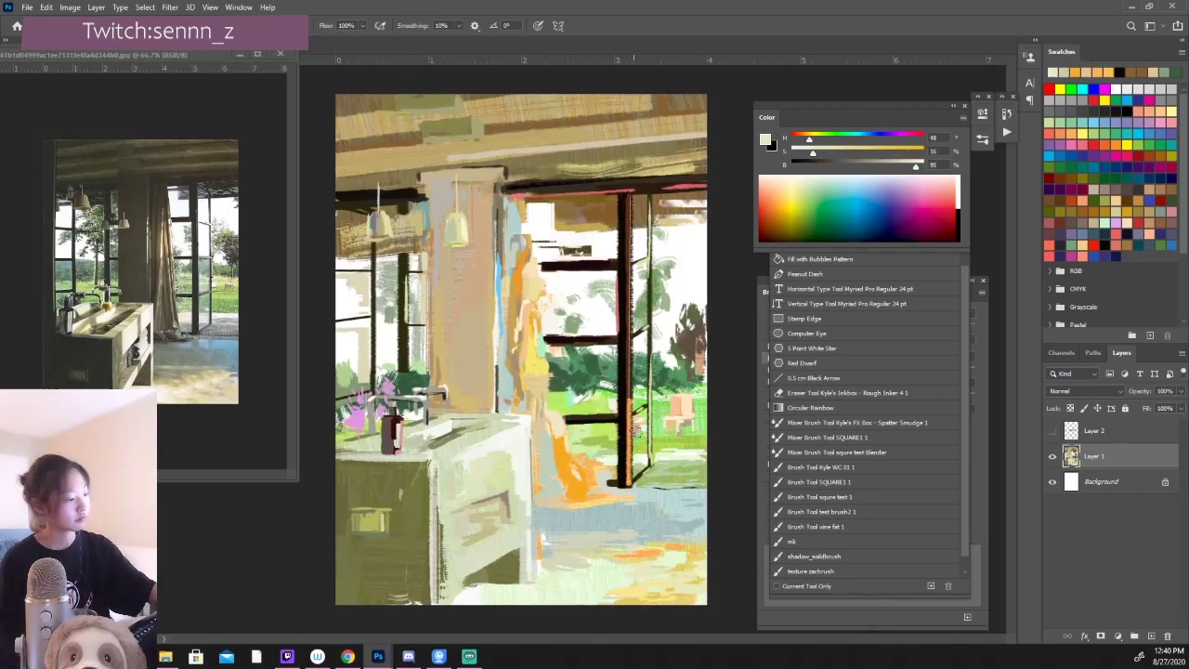
left_click(544, 381, "alt")
left_click_drag(545, 372, 543, 432)
left_click(529, 297, "alt")
left_click_drag(518, 200, 534, 274)
left_click(525, 213, "alt")
left_click_drag(508, 223, 515, 342)
Step: Add peach, pale grey-green and light blue strokes along the figure's upper body and left edge
left_click(511, 306, "alt")
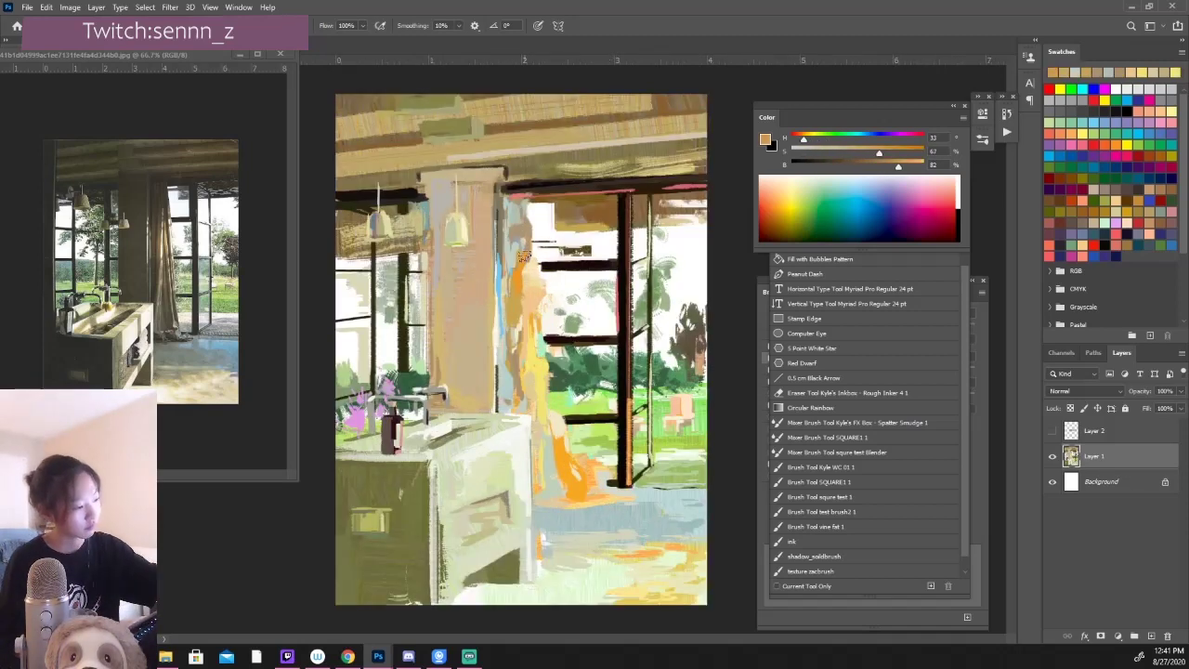
left_click(536, 279, "alt")
mouse_move(531, 243)
left_mouse_down()
mouse_move(539, 280)
mouse_move(515, 399)
left_mouse_up()
left_click(517, 321, "alt")
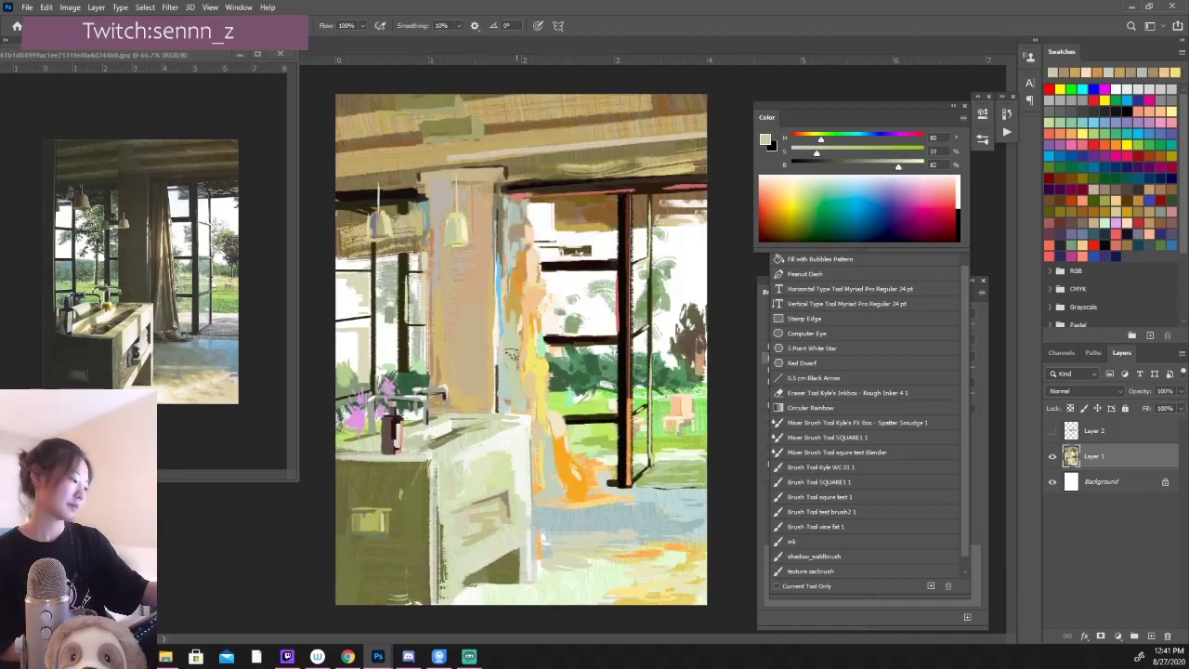
left_click_drag(517, 311, 530, 404)
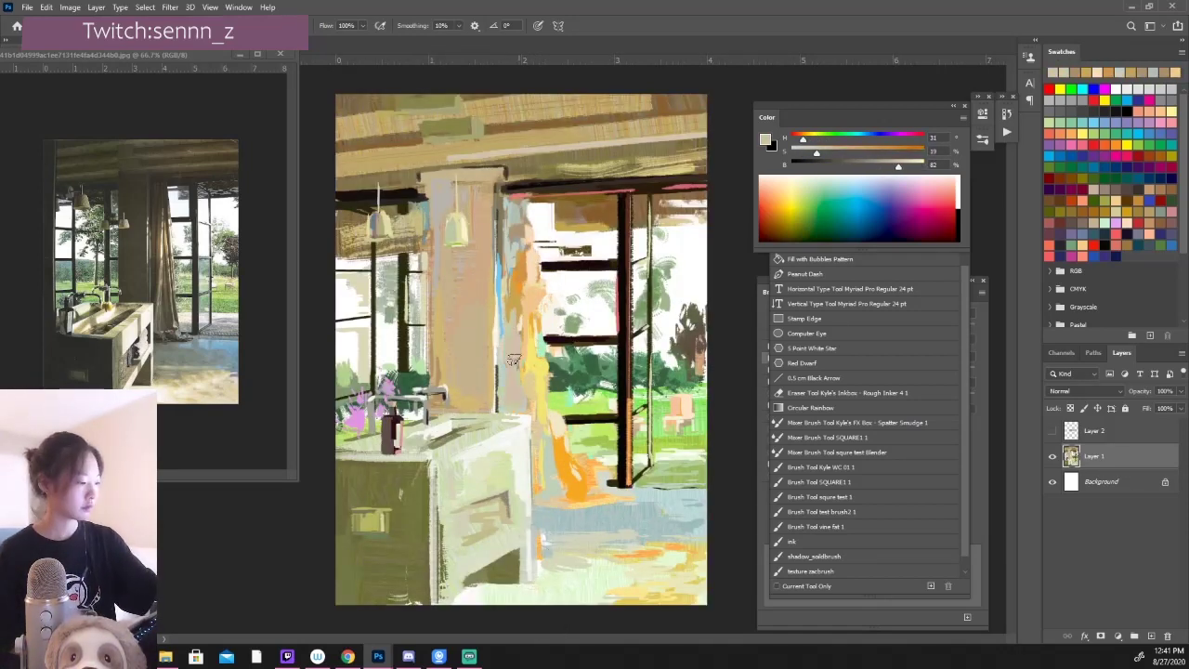
left_click(513, 222, "alt")
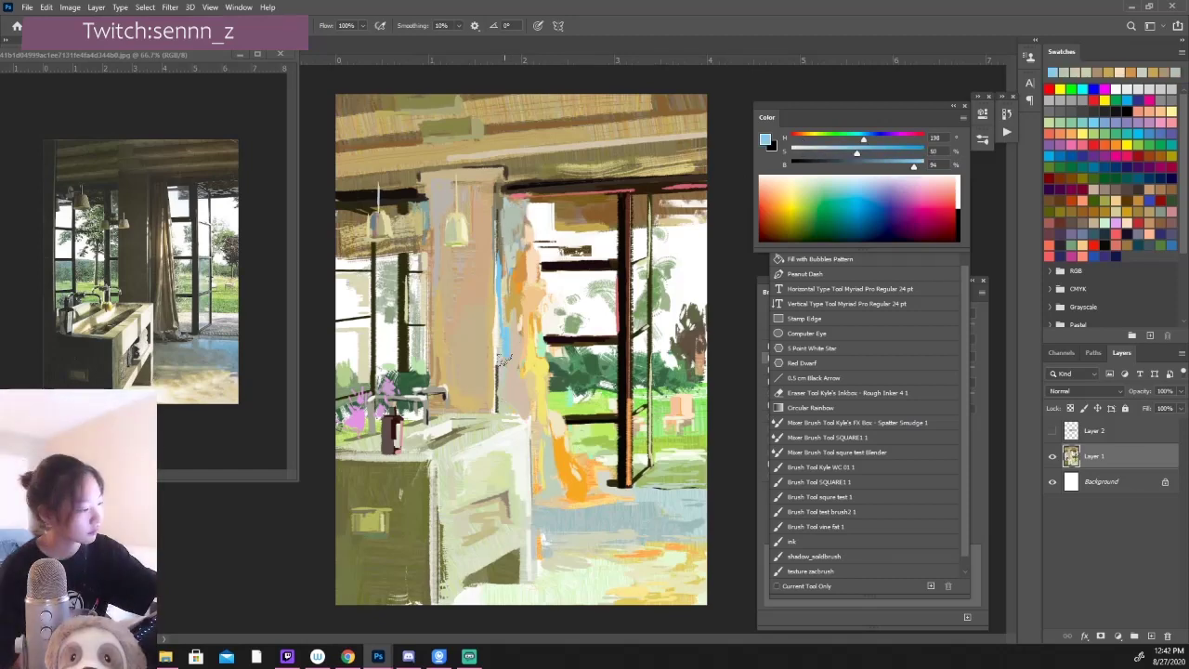
left_click_drag(506, 302, 509, 329)
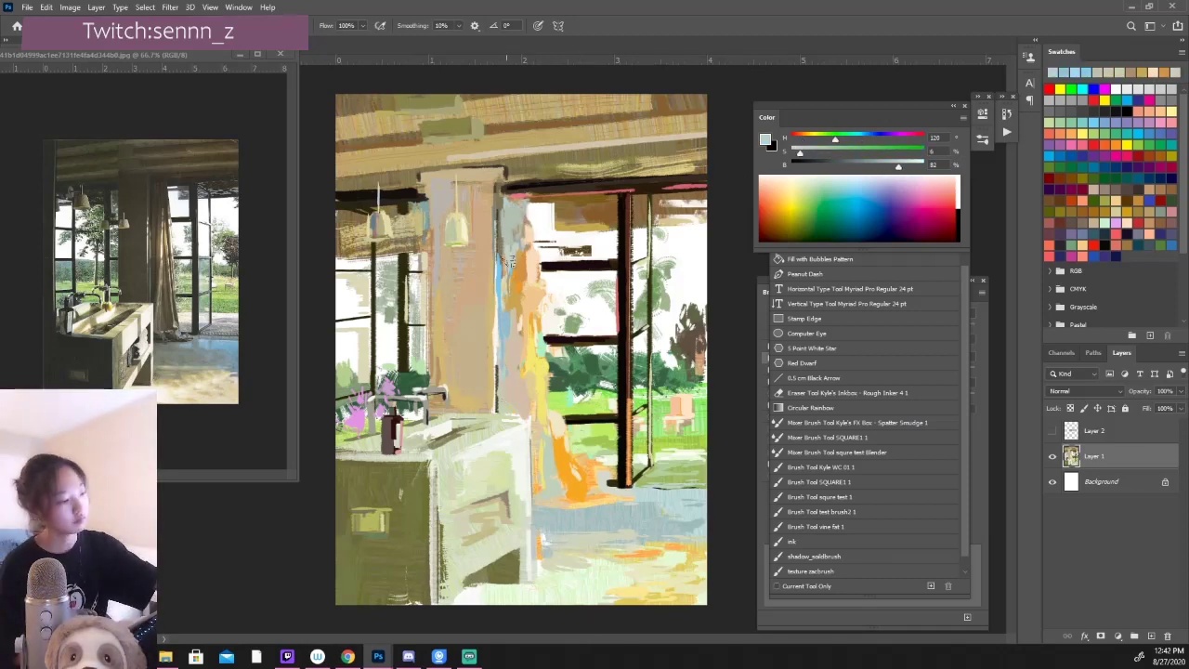
left_click(509, 232, "alt")
left_click_drag(509, 281, 511, 303)
key("F5")
Step: Enlarge the brush and sample ceiling olives and browns, briefly shifting toward teal
key("bracketright")
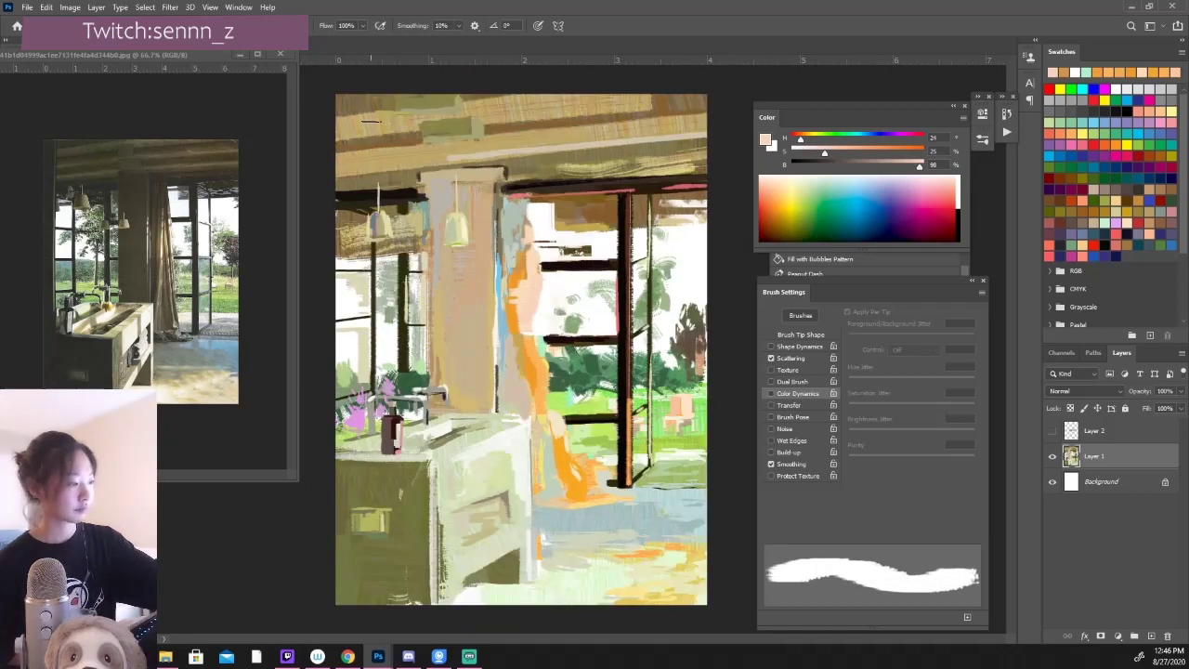
left_click(379, 158, "alt")
left_click(364, 124, "alt")
left_click(360, 101, "alt")
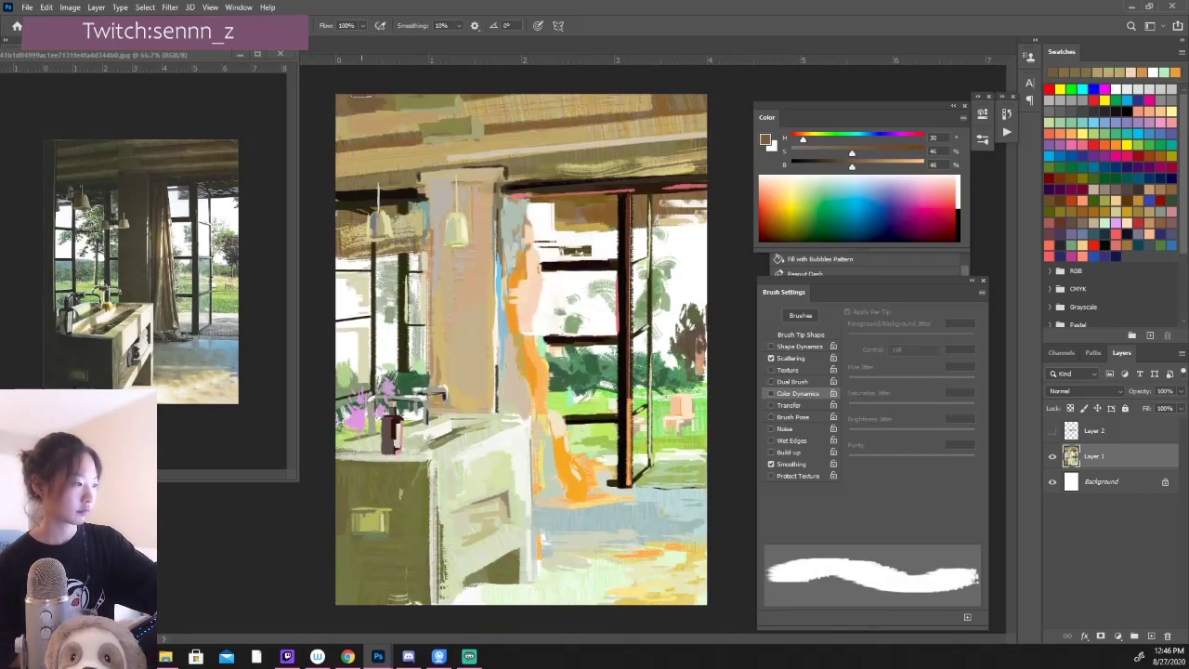
left_click(361, 96, "alt")
left_click(861, 135)
left_click(375, 98, "alt")
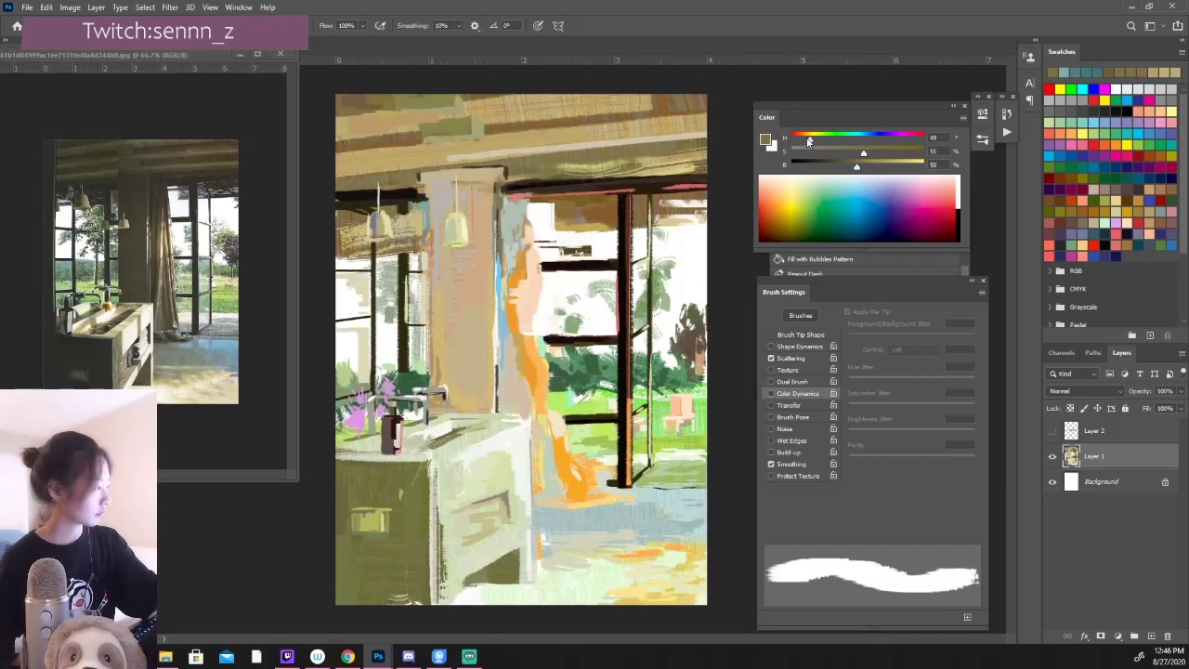
left_click(356, 131, "alt")
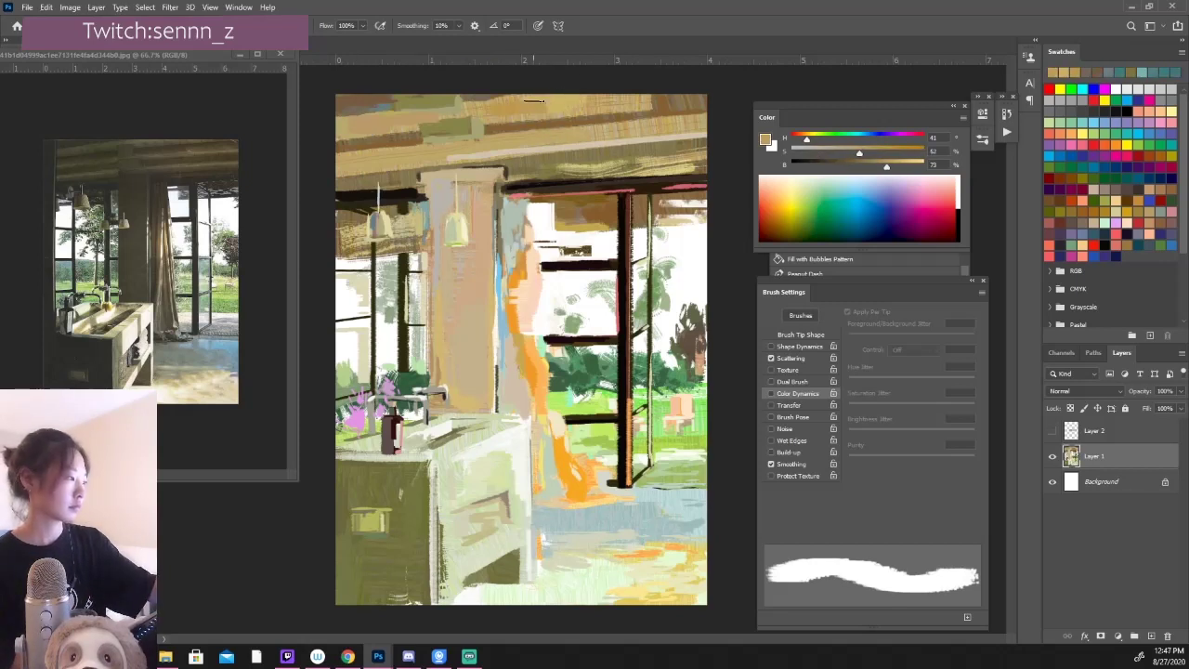
Step: Sample light tans from the ceiling, then foliage greens ending on a pale green
left_click(499, 102, "alt")
left_click(520, 100, "alt")
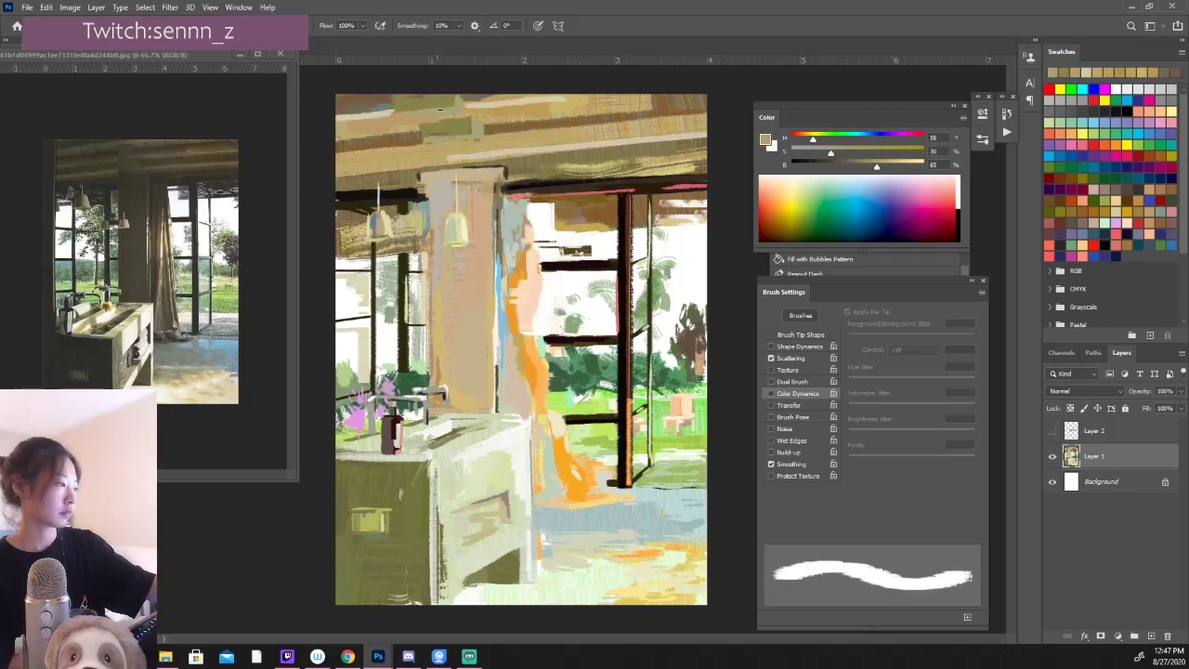
left_click(636, 98, "alt")
left_click(613, 306, "alt")
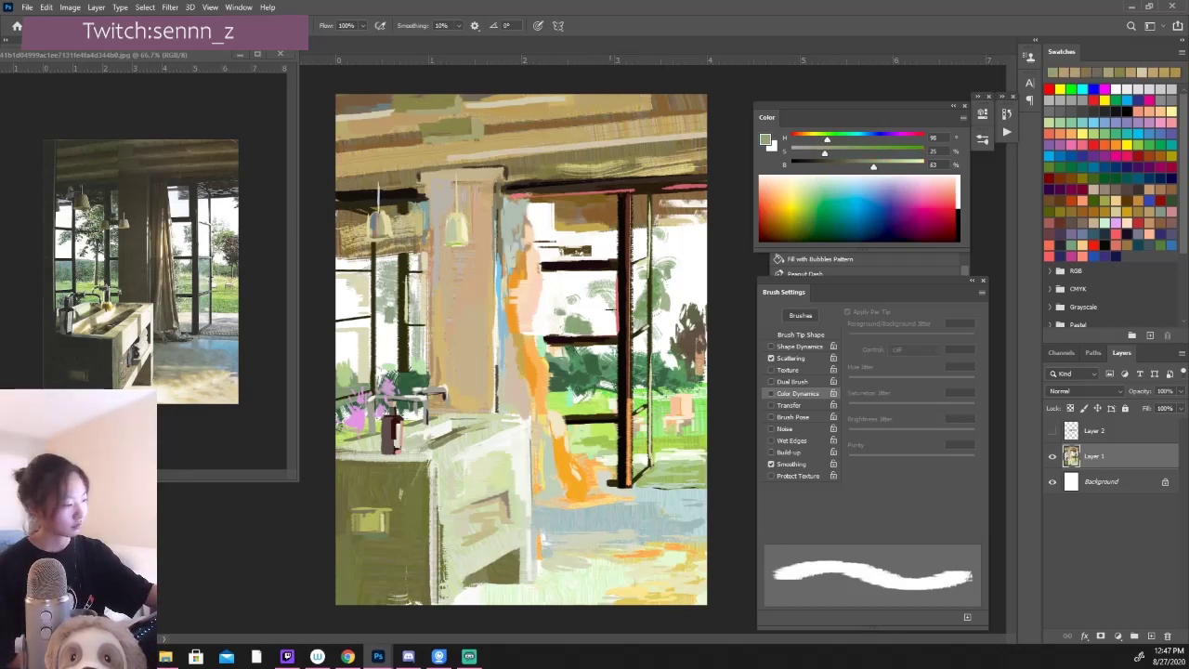
left_click(641, 288, "alt")
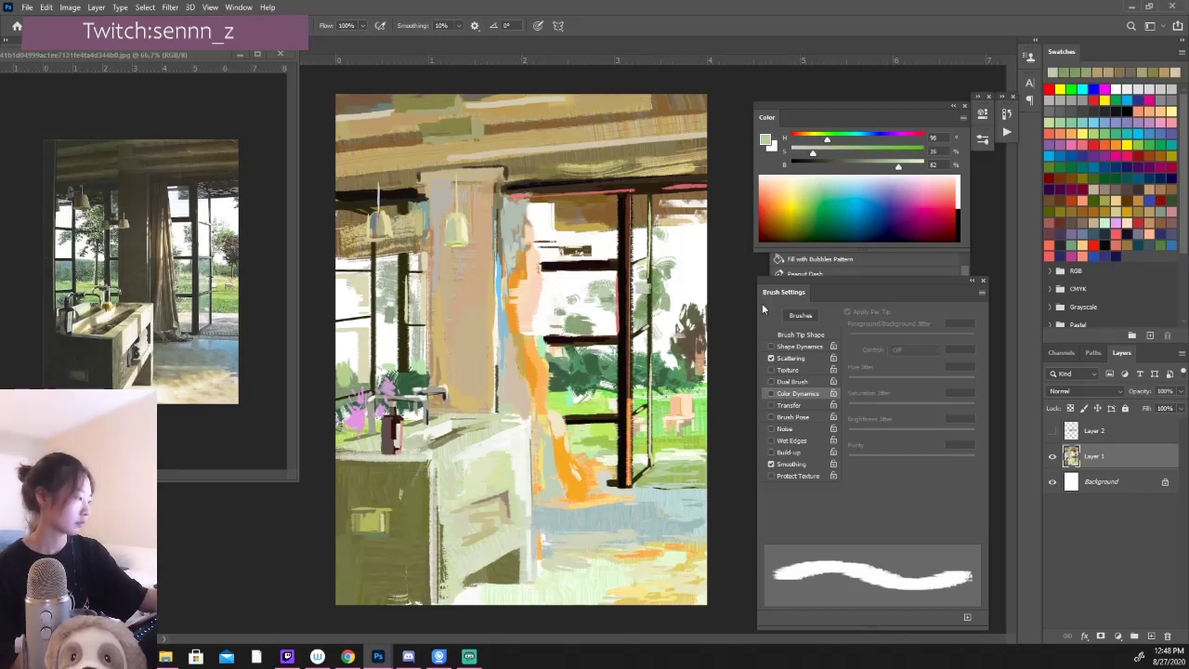
key("ctrl+minus")
key("ctrl+minus")
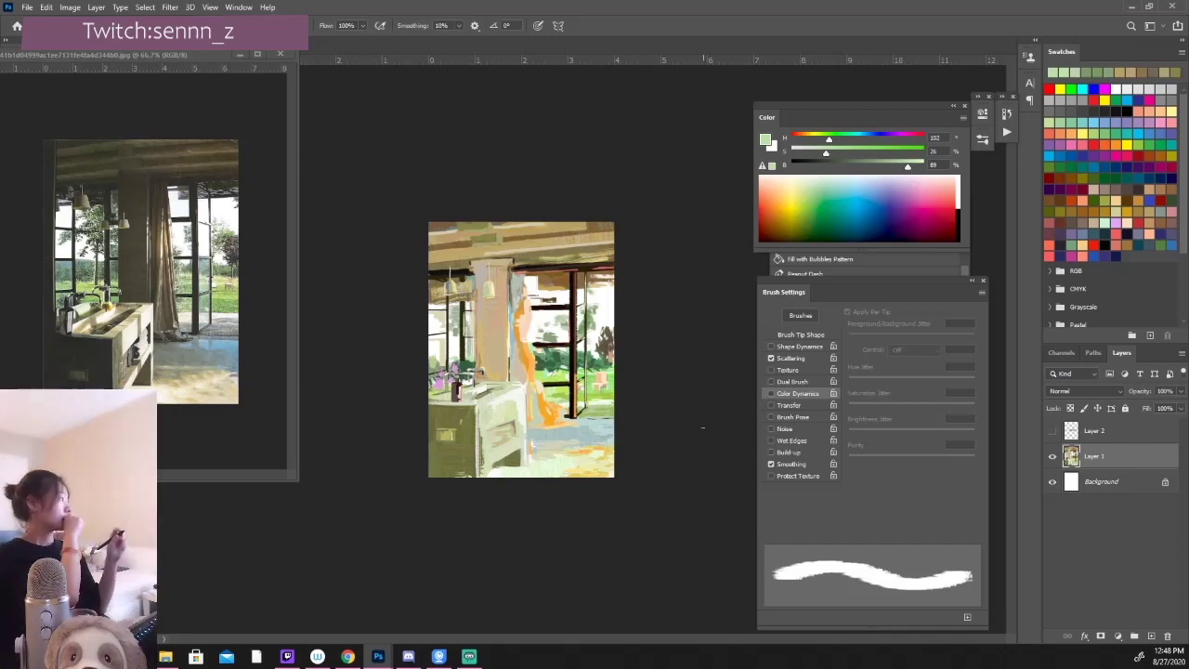
Step: Paint pale cream strokes along the lower right edge on a new layer and merge them down
key("F5")
left_click(549, 441, "alt")
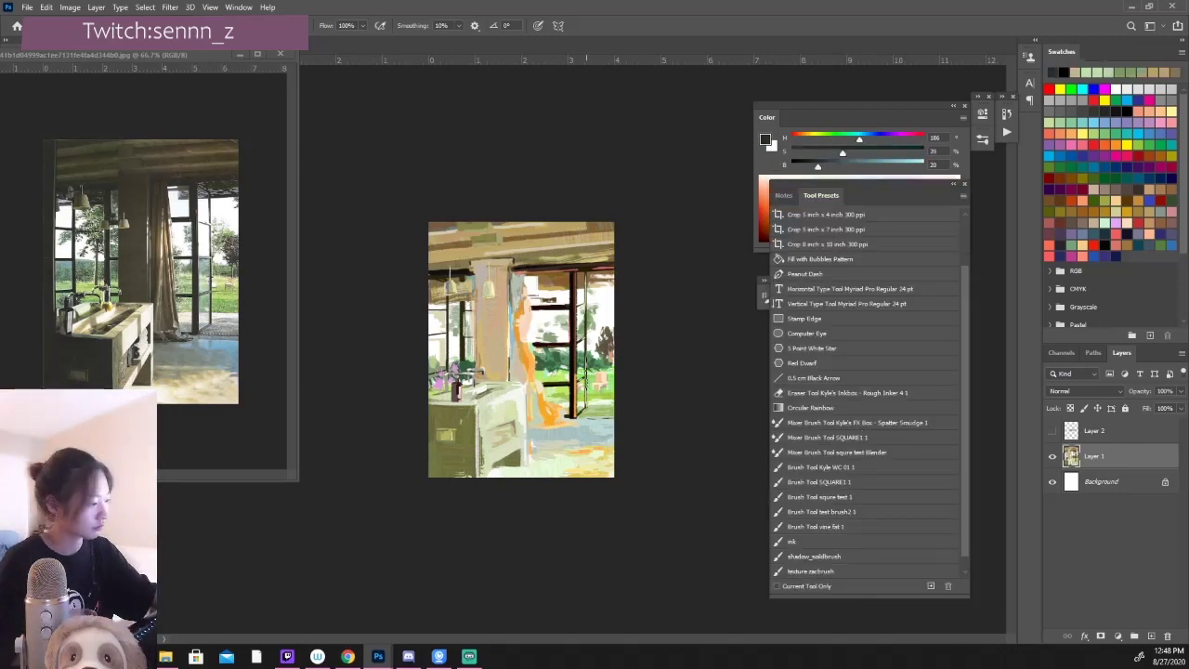
key("ctrl+shift+alt+n")
left_click(608, 450, "alt")
left_click_drag(608, 394, 594, 465)
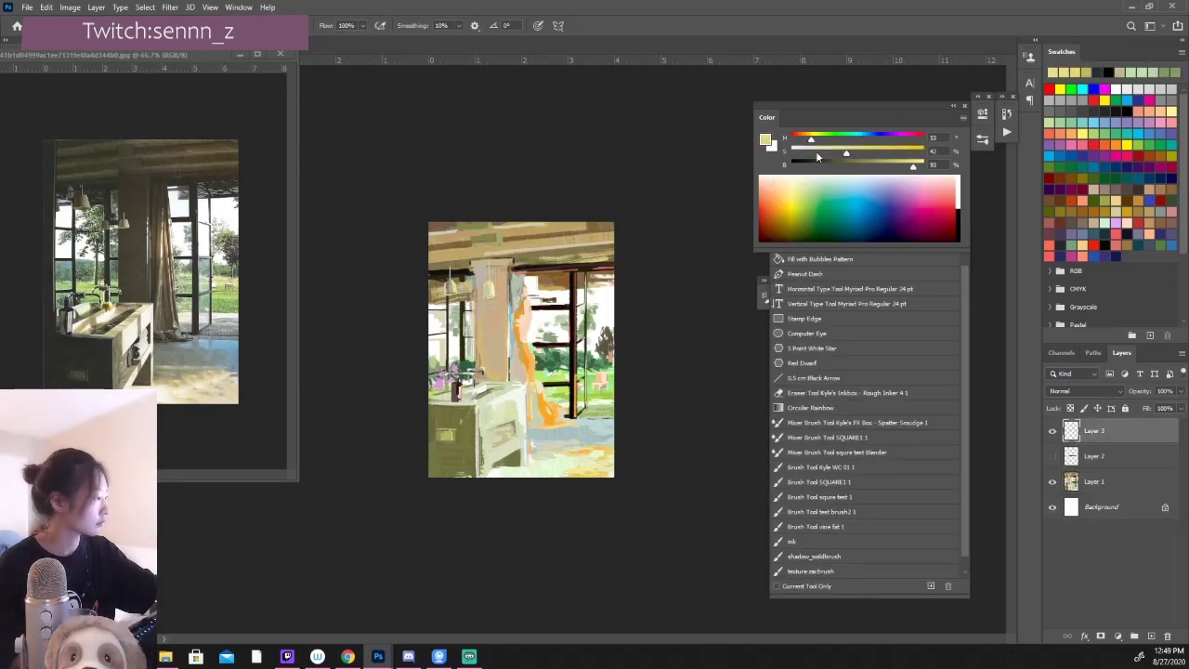
left_click_drag(613, 413, 576, 460)
key("ctrl+shift+e")
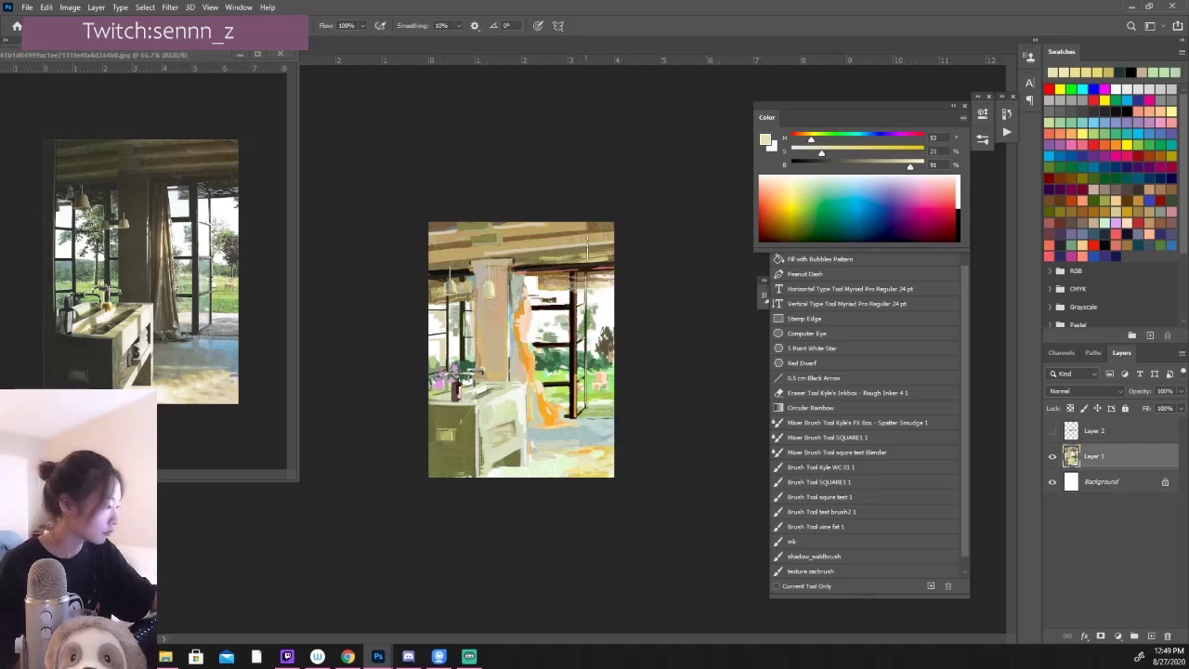
Step: Browse the brush library and choose a 700 px FX Box brush
key("ctrl+plus")
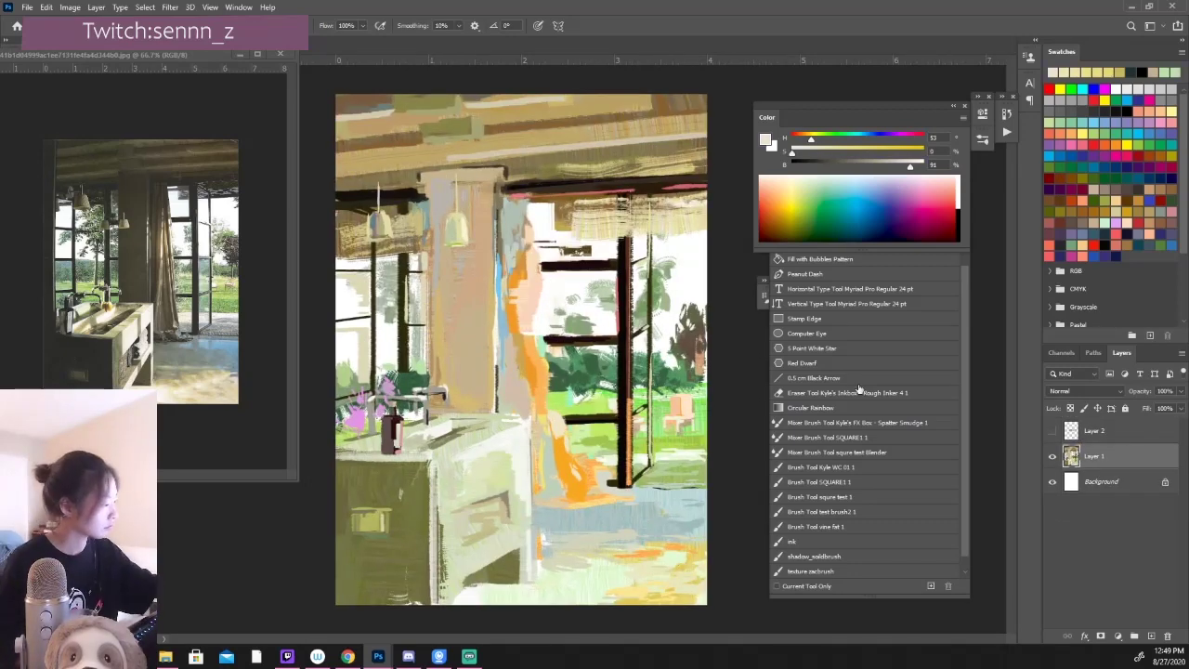
left_click(982, 138)
left_click(792, 540)
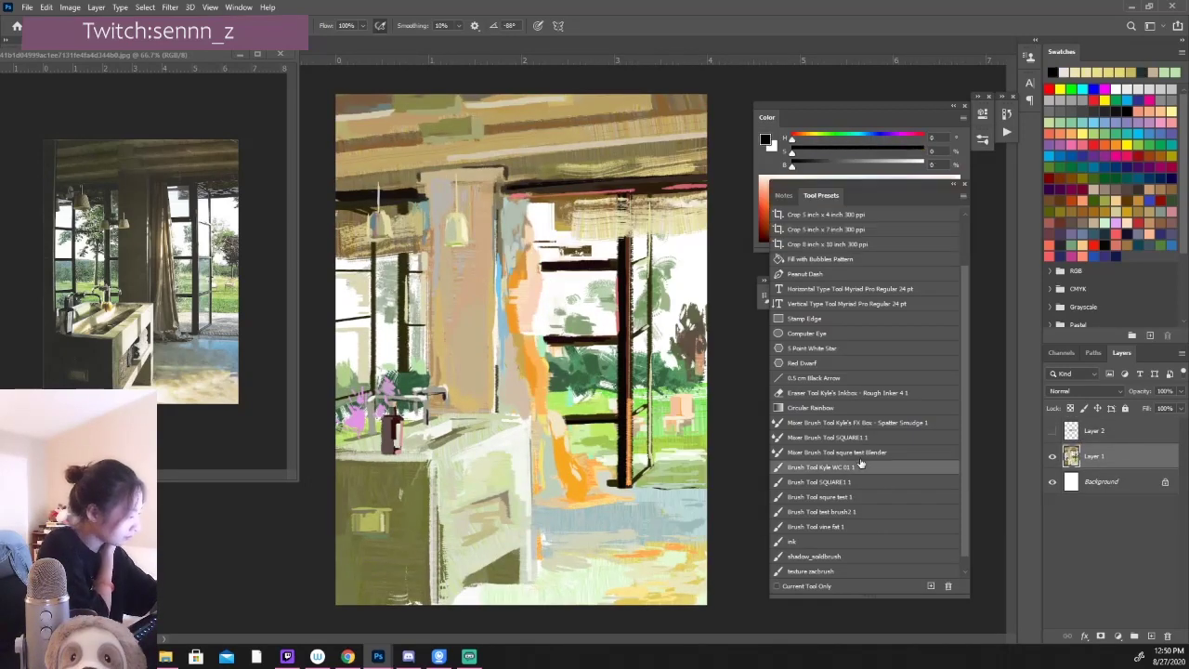
key("F5")
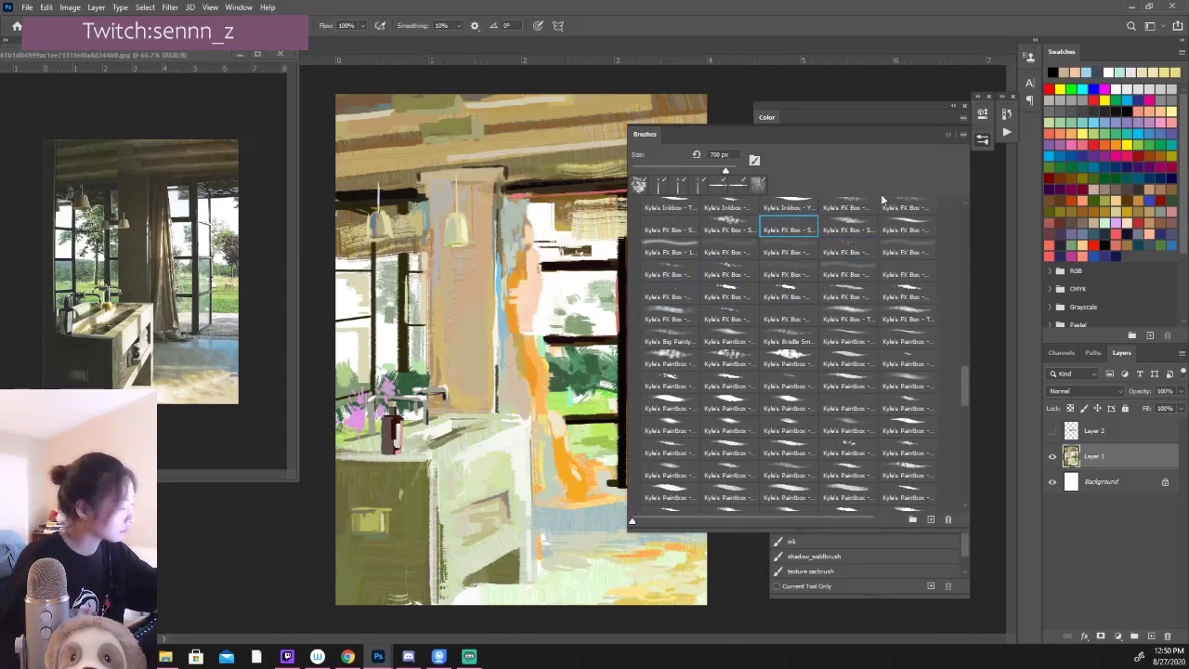
left_click(1150, 635)
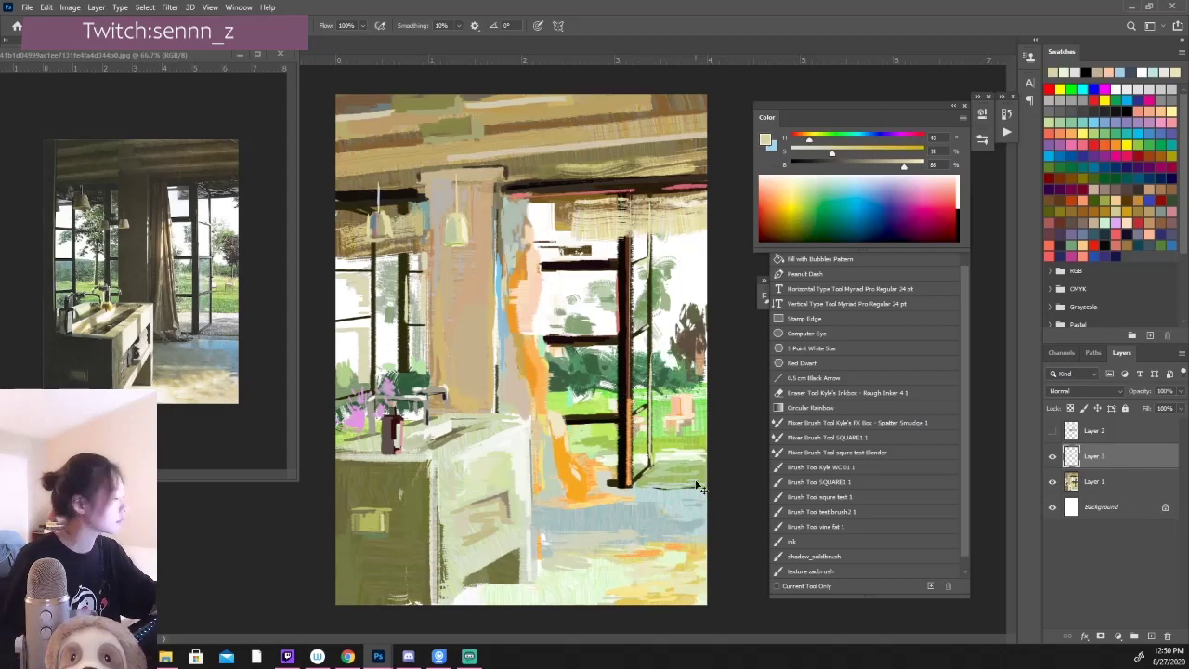
key("F5")
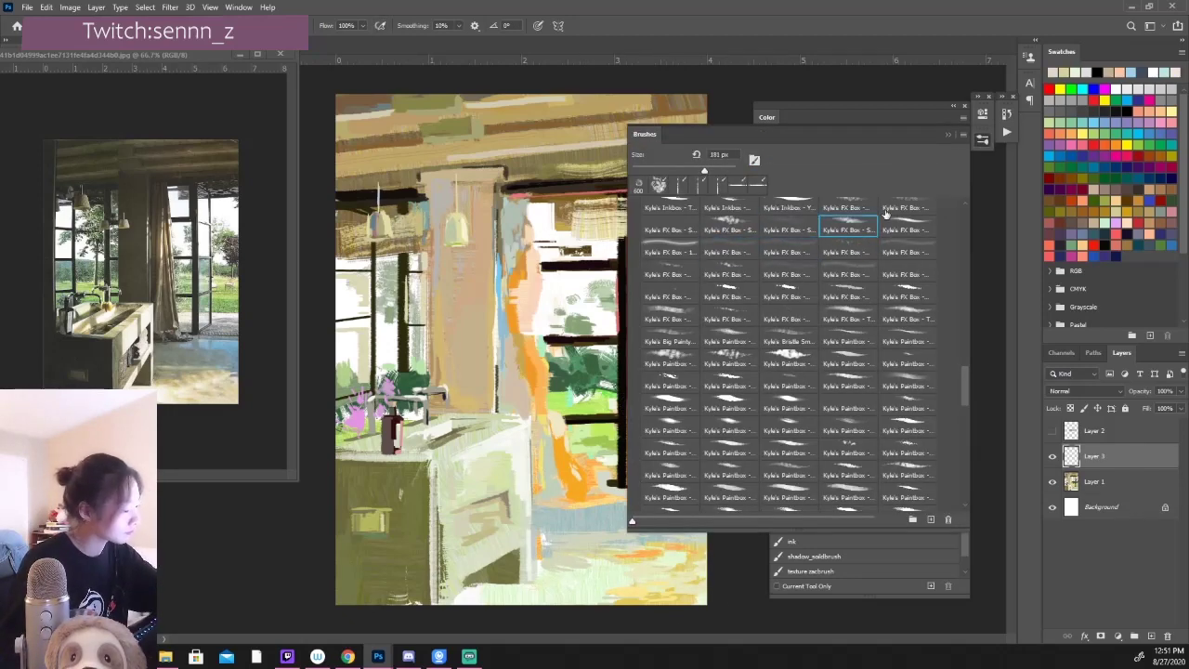
key("F5")
key("F5")
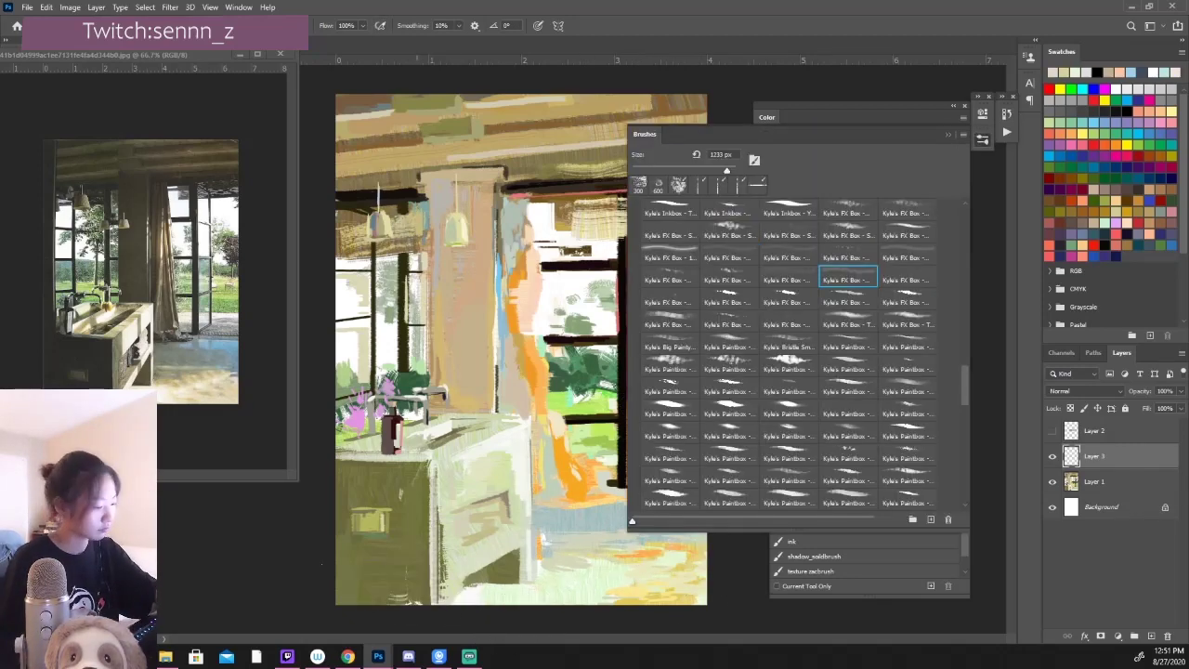
left_click(847, 257)
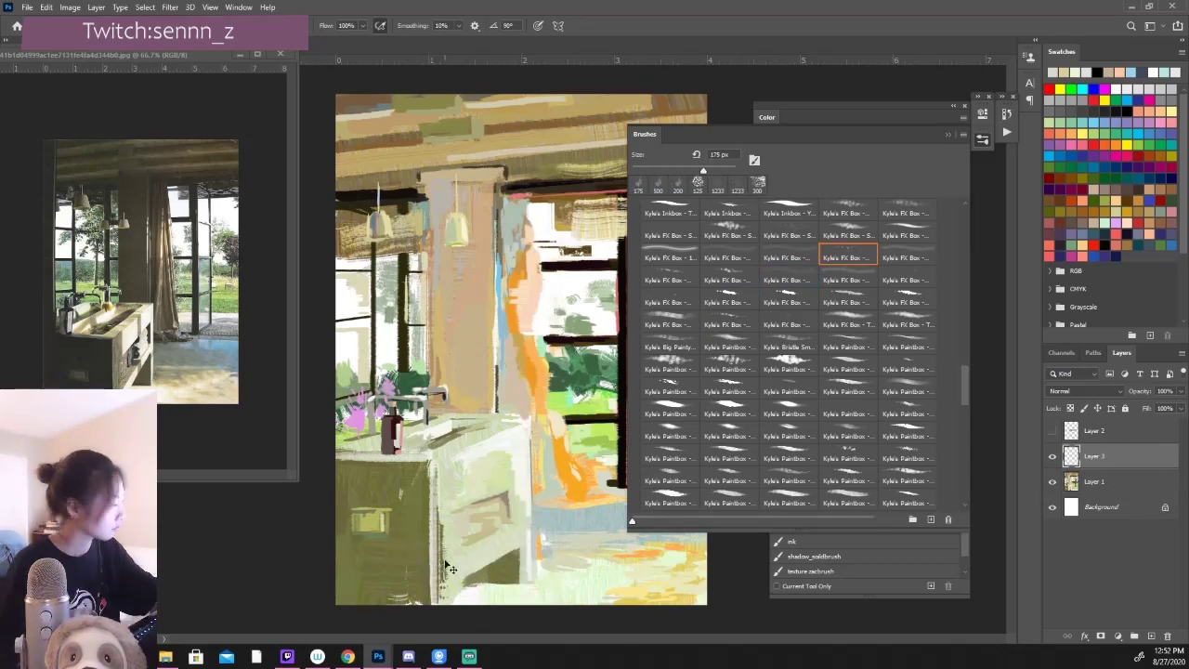
key("comma")
key("comma")
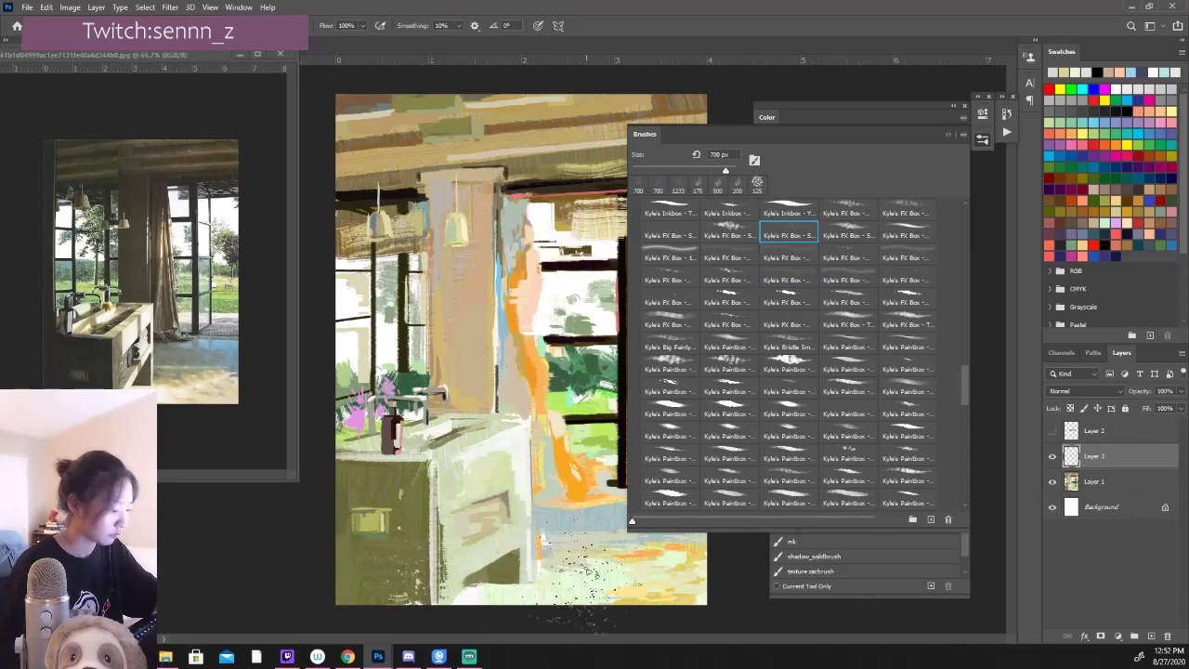
key("F5")
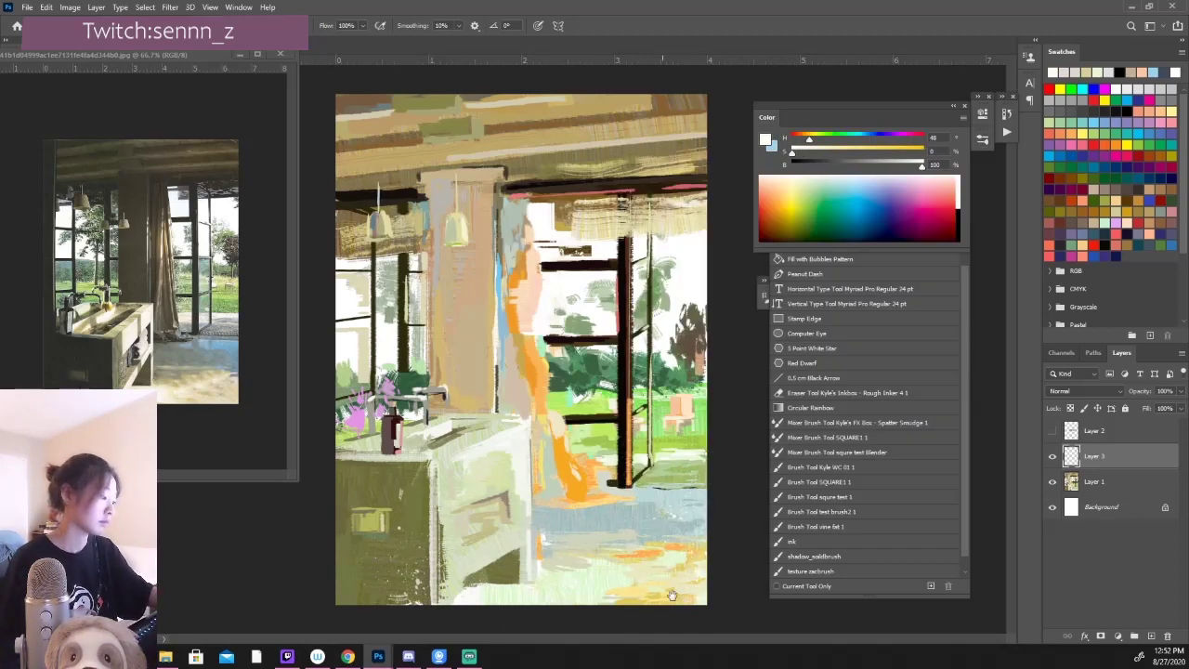
key("ctrl+minus")
Step: Save the 700 px FX Box brush as a tool preset named 'splash'
key("F5")
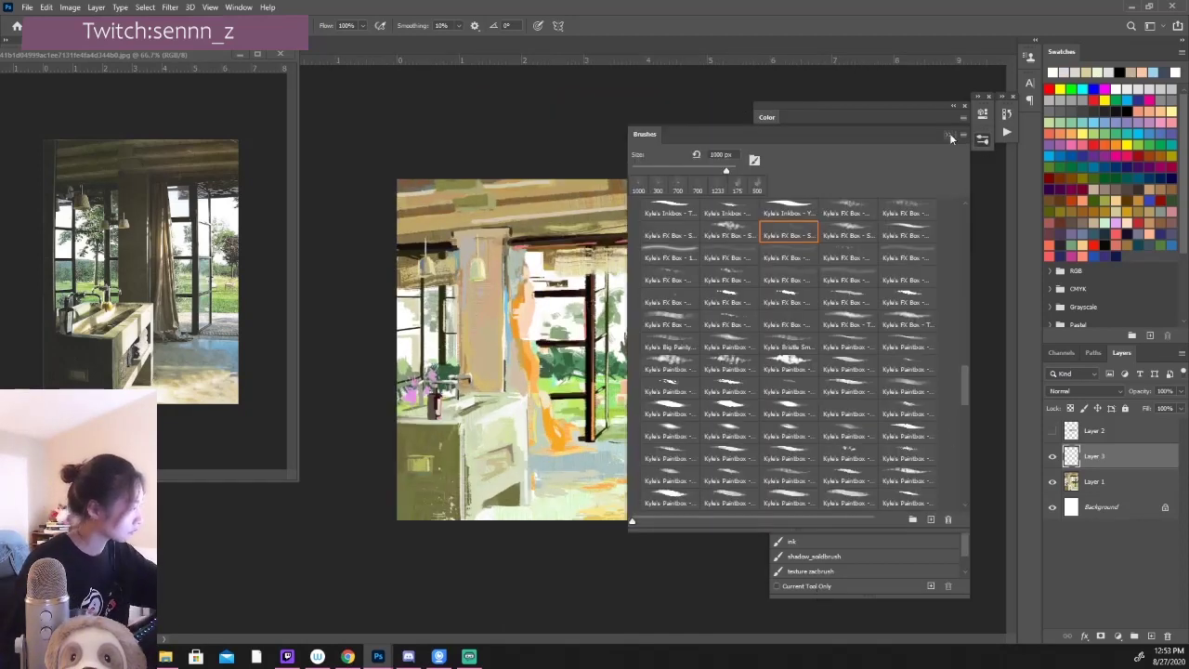
left_click(950, 133)
type("splash")
key("Return")
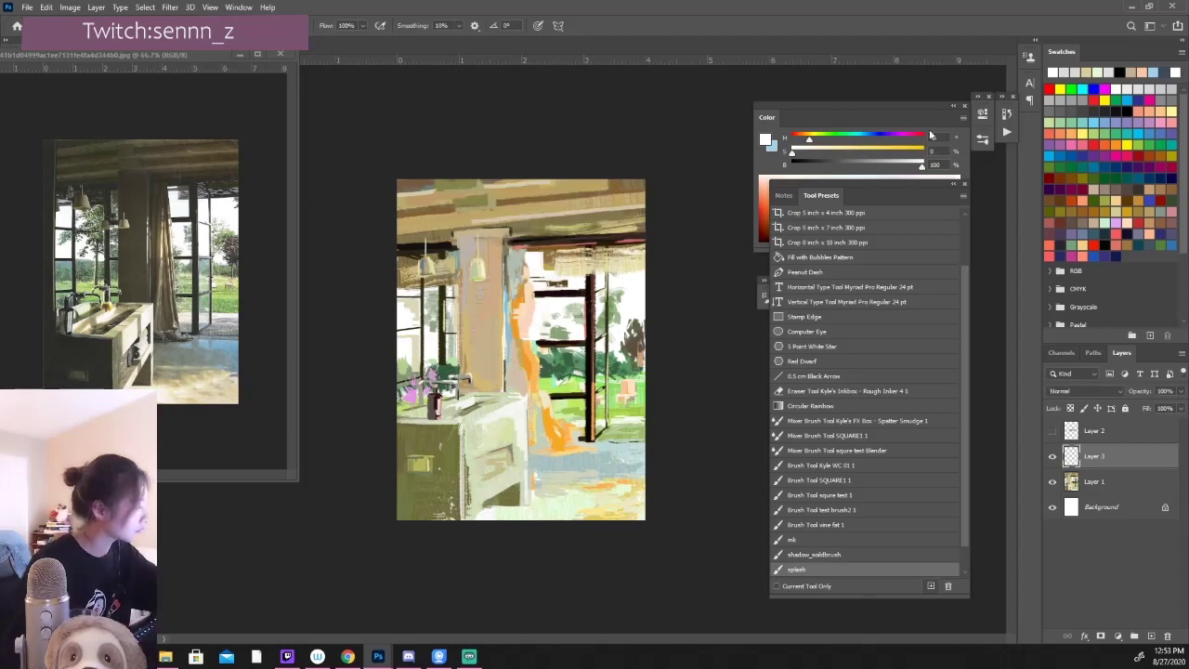
Step: Try several FX Box brushes, settle on a 208 px one and save it as a preset
key("F5")
left_click(907, 212)
left_click(730, 235)
left_click(788, 280)
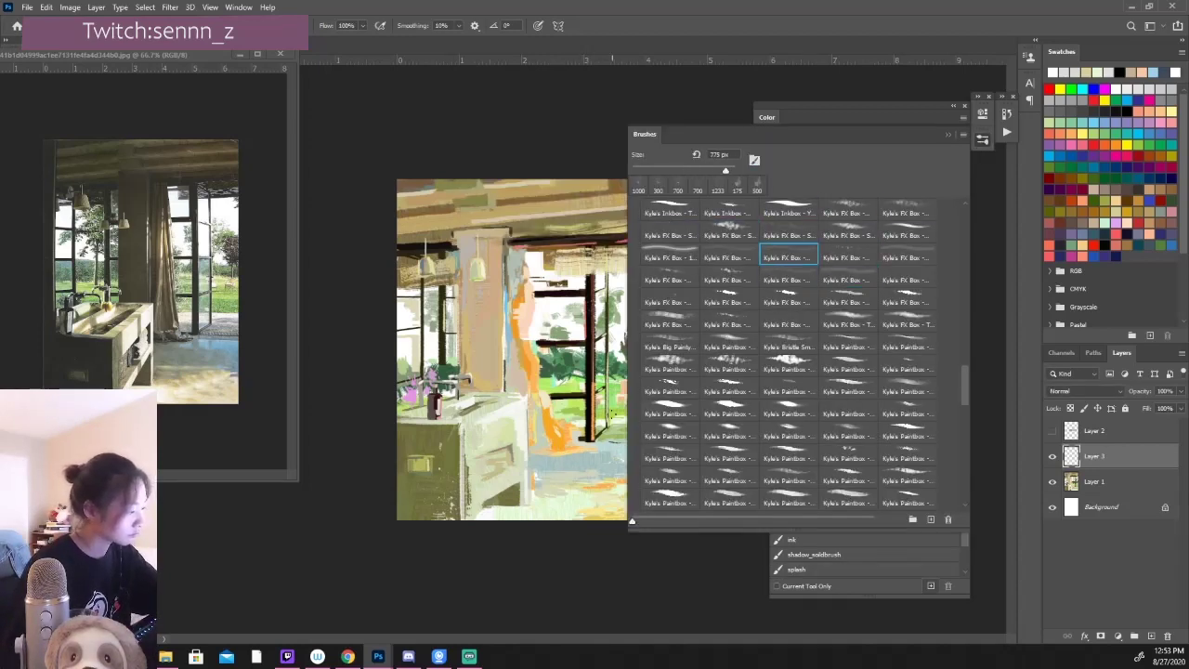
left_click(668, 302)
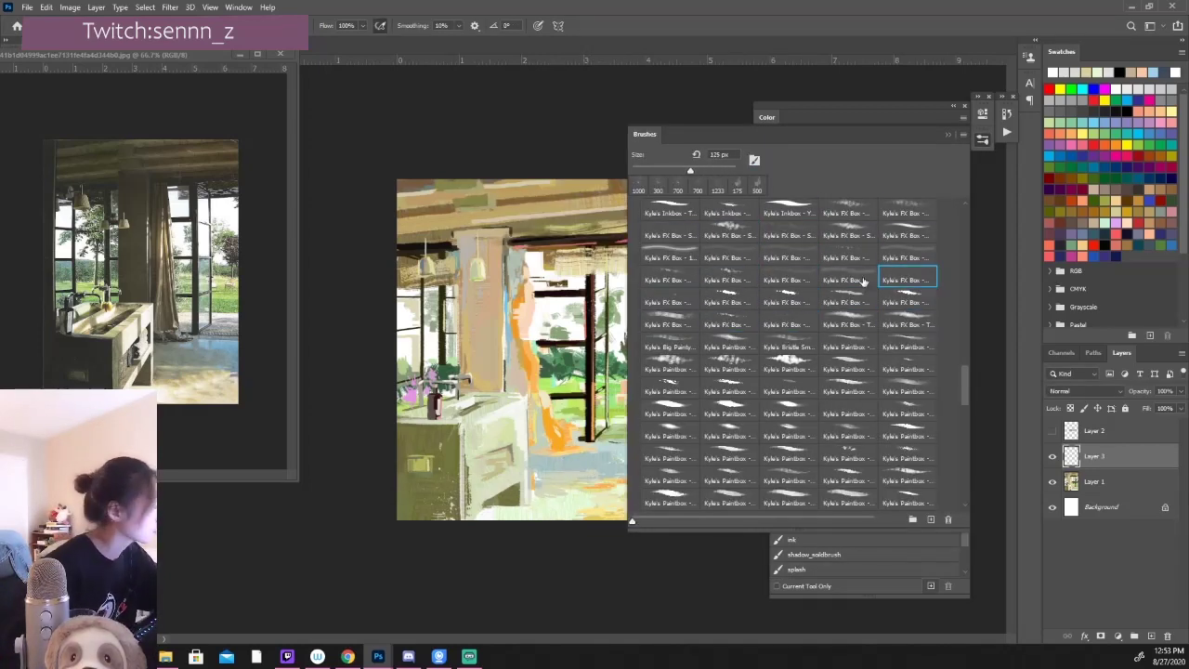
key("comma")
key("comma")
key("comma")
key("F5")
left_click(930, 585)
Step: Confirm the FX Box tool preset, adjust brush scattering, and set the paint colour to white
key("Return")
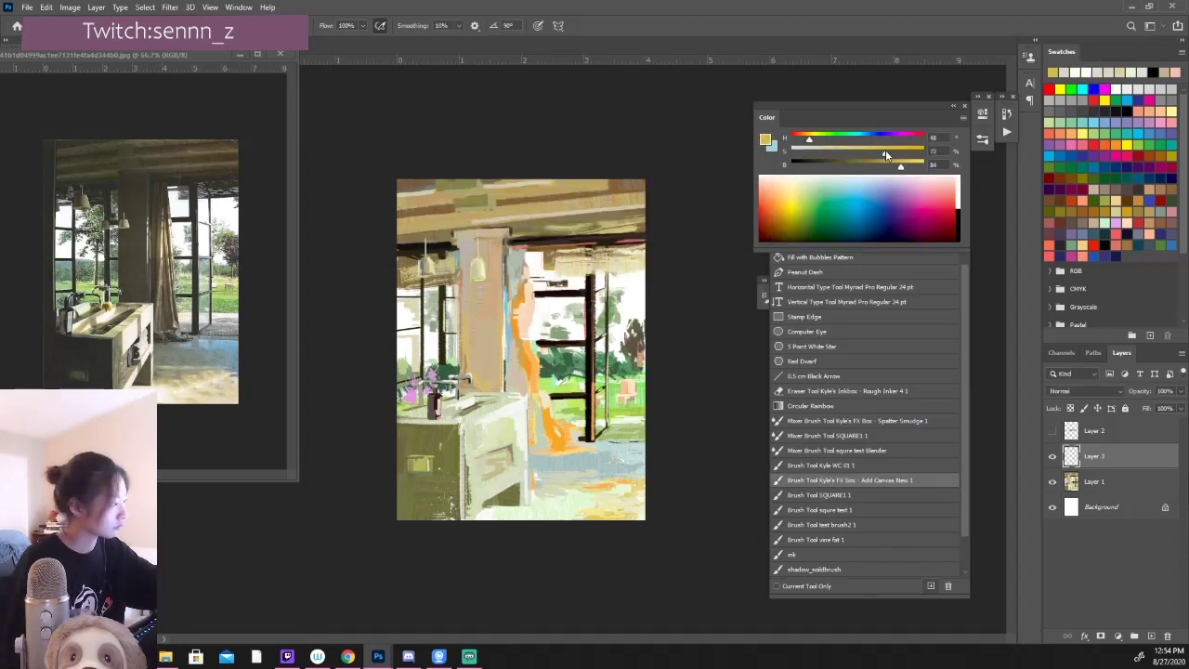
key("F5")
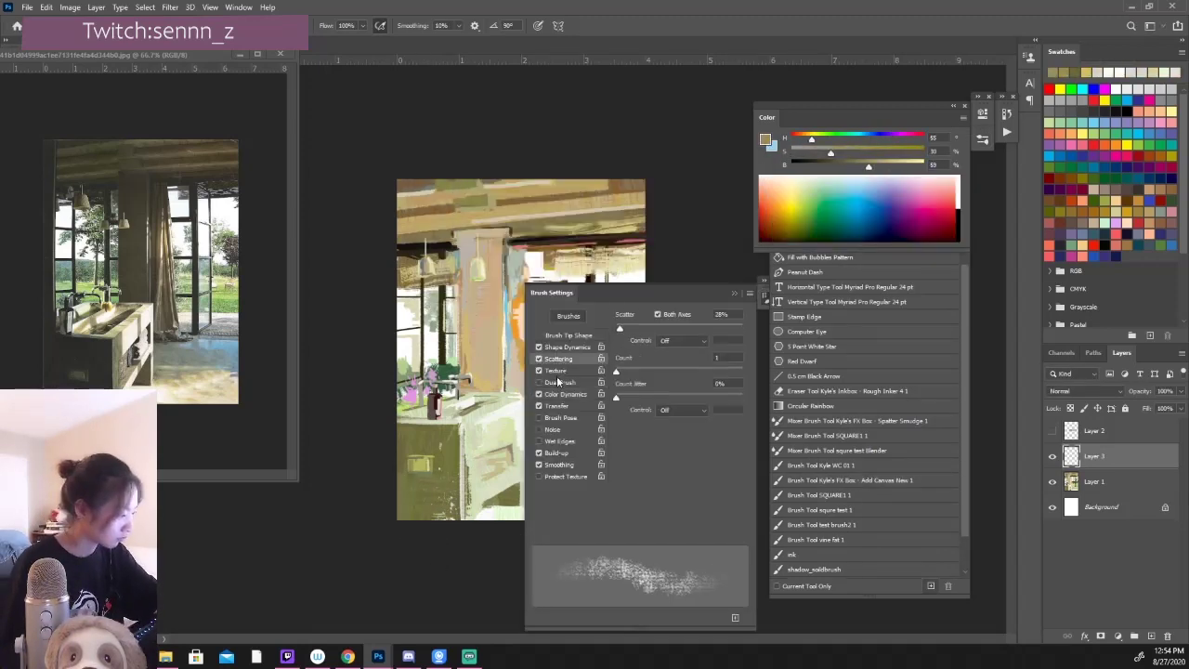
key("F5")
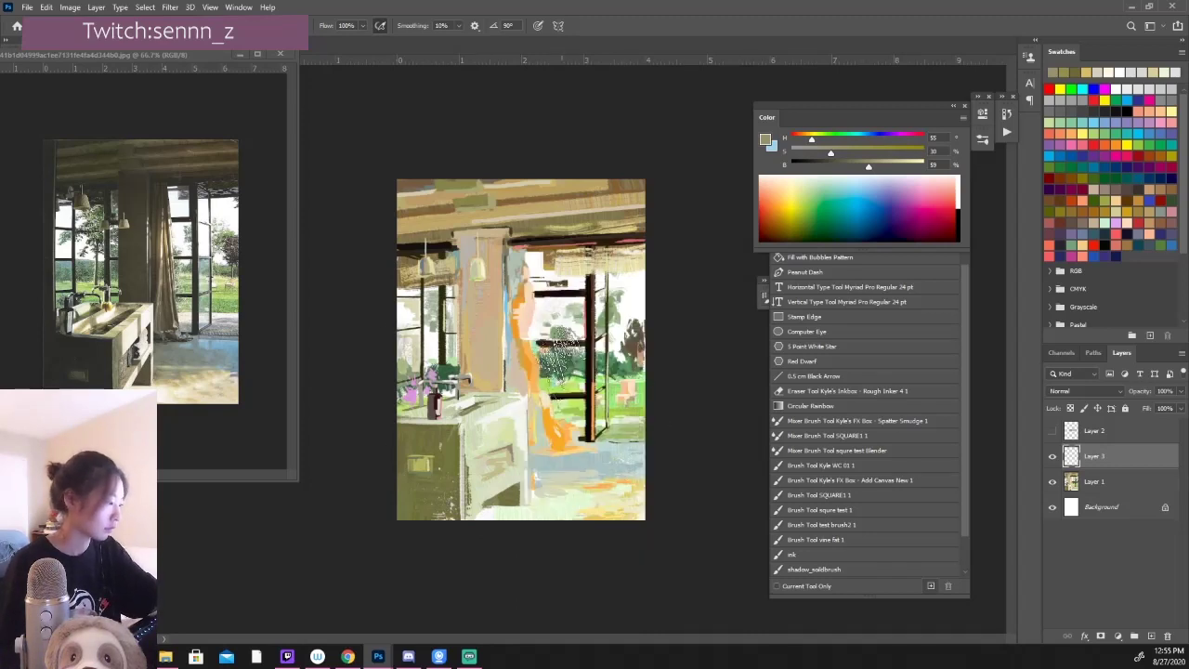
key("d")
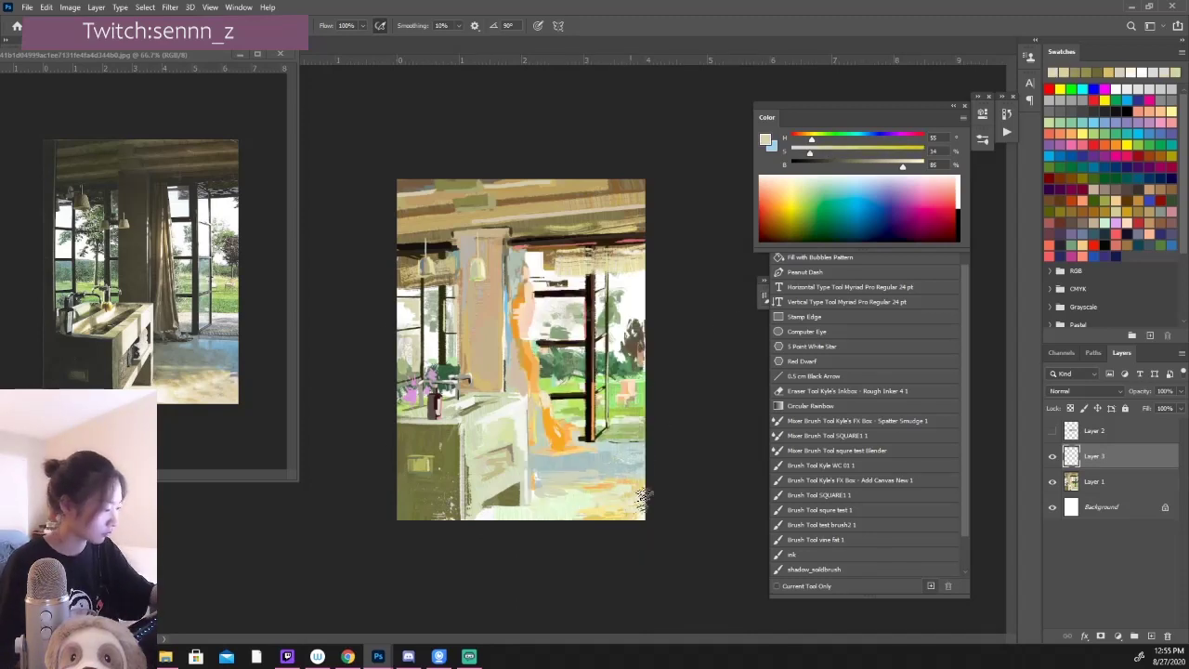
key("x")
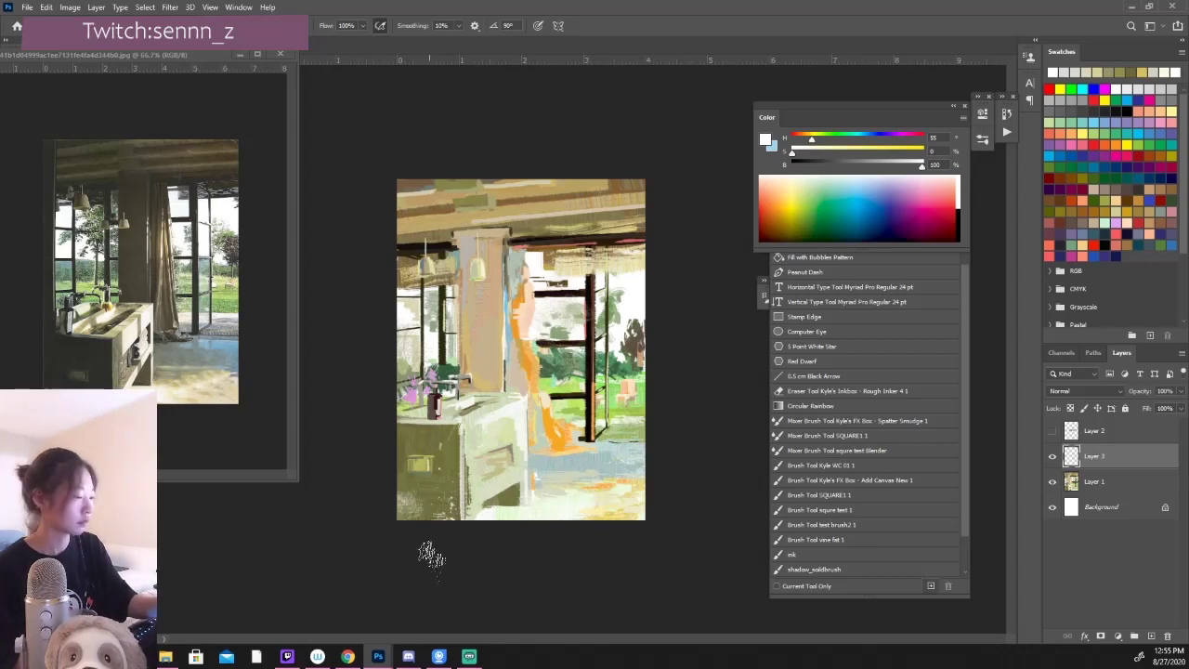
Step: Pick a light khaki, add a white layer mask to Layer 3, and switch to black
left_click(546, 442, "alt")
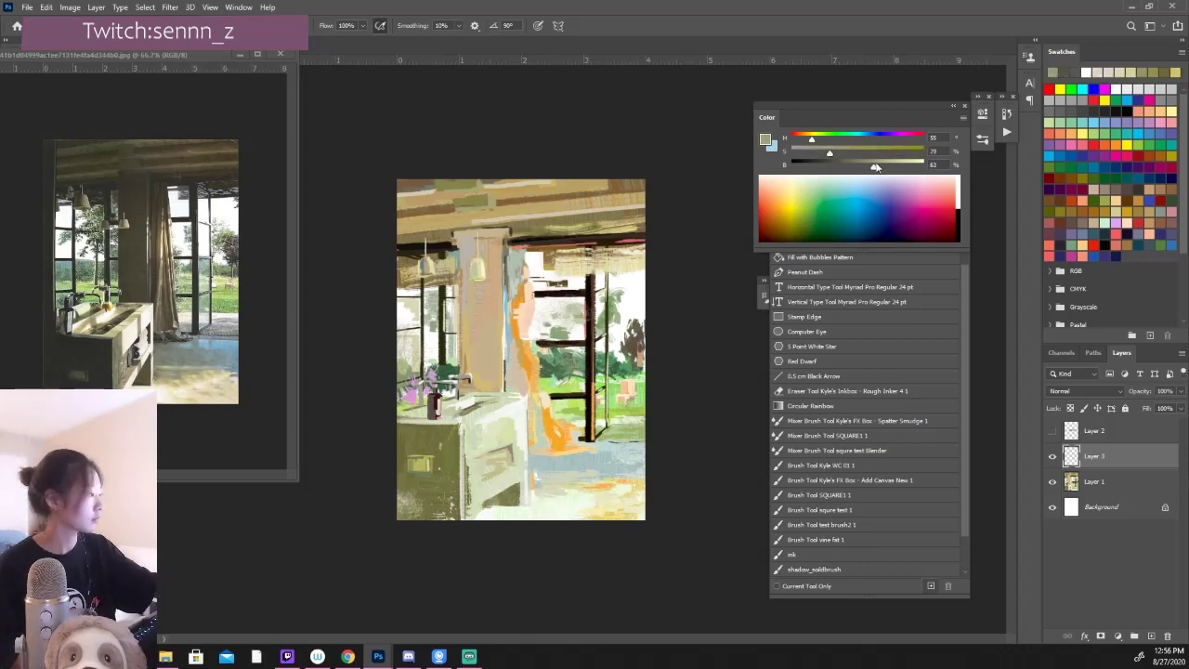
left_click(1101, 636)
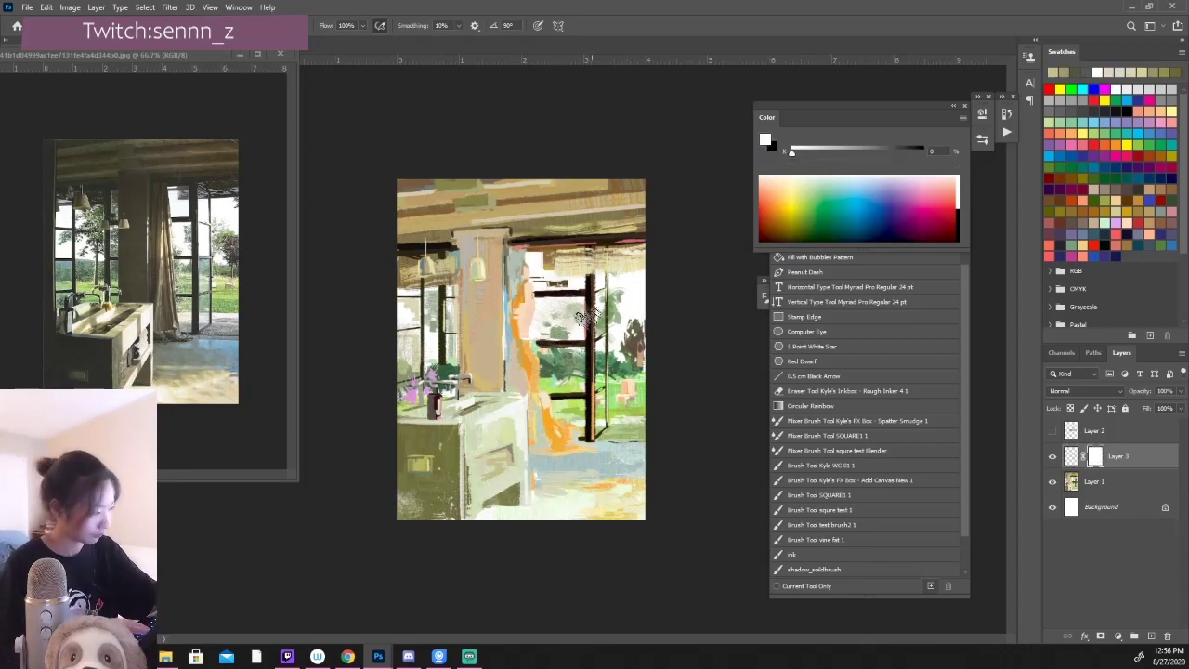
key("x")
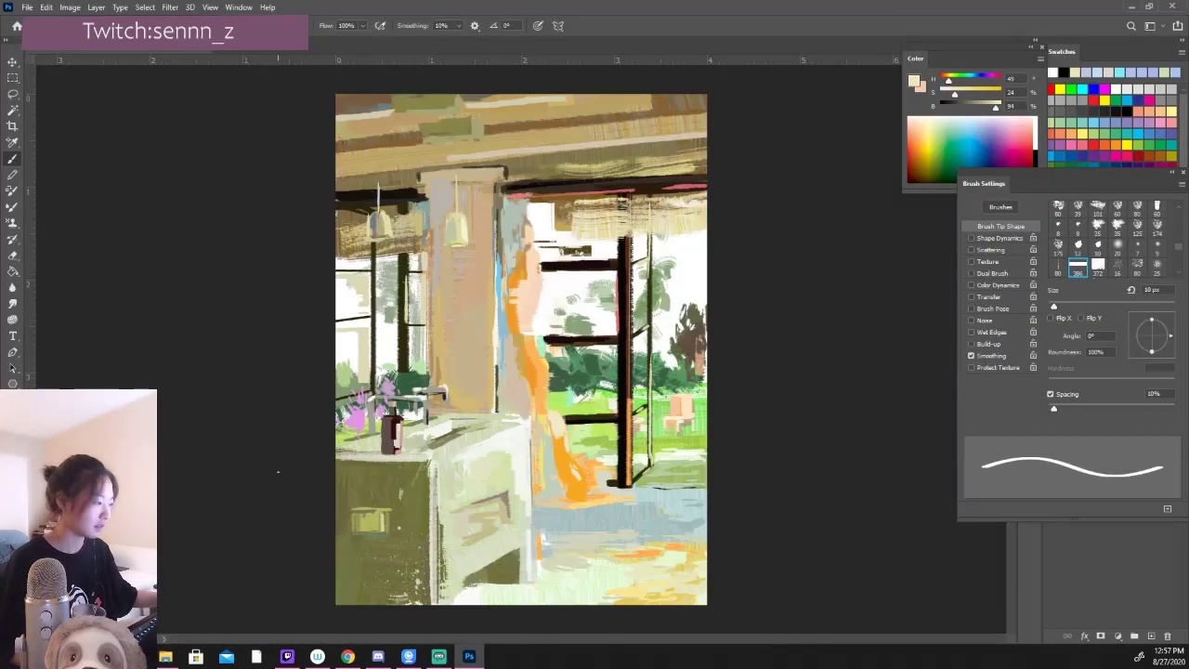
Step: Choose the squre test 1 preset, then a textured brush from the brush library
left_click(983, 185)
left_click(983, 156)
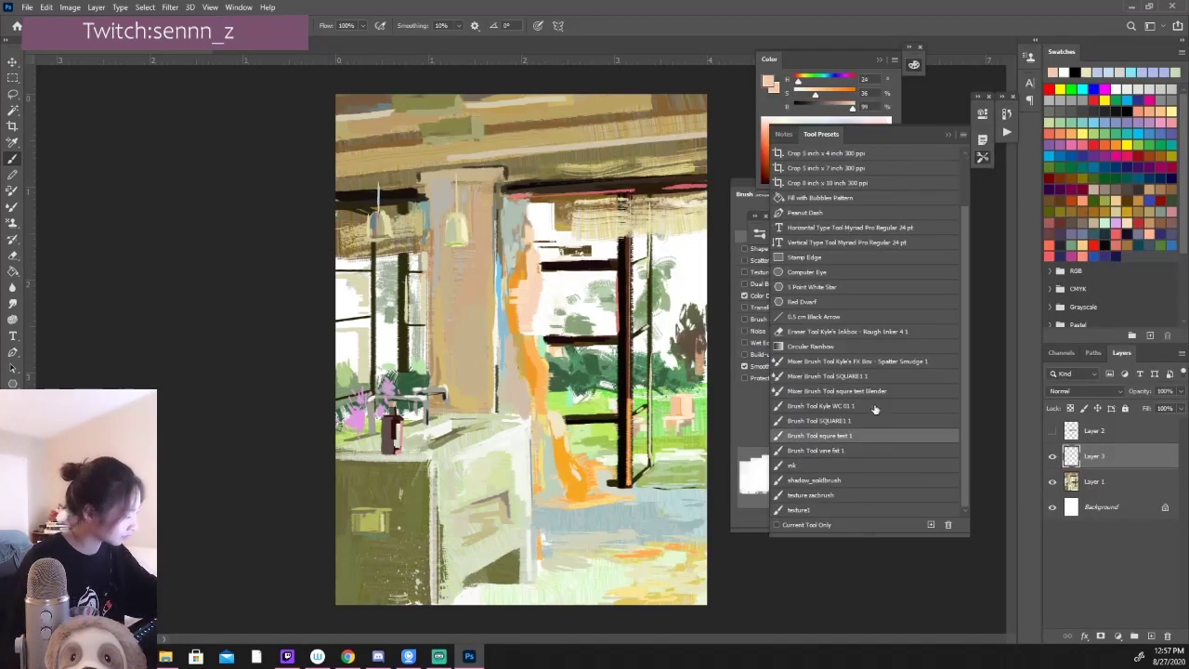
left_click(918, 333)
left_click(893, 435)
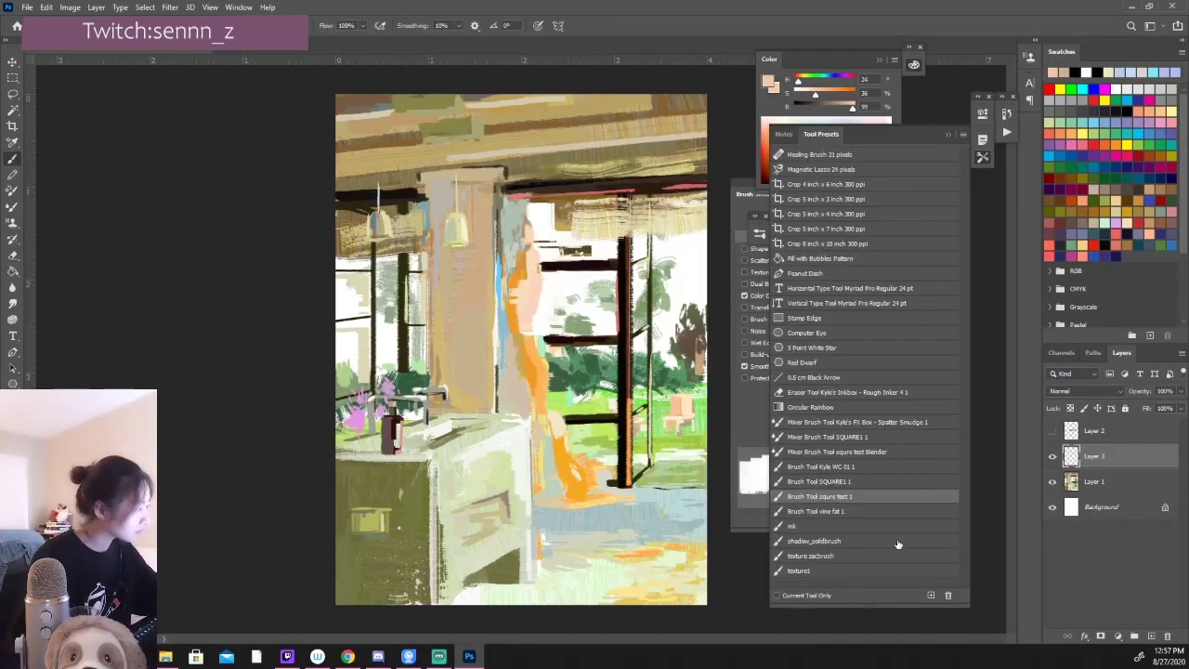
left_click(983, 156)
left_click_drag(921, 182, 922, 281)
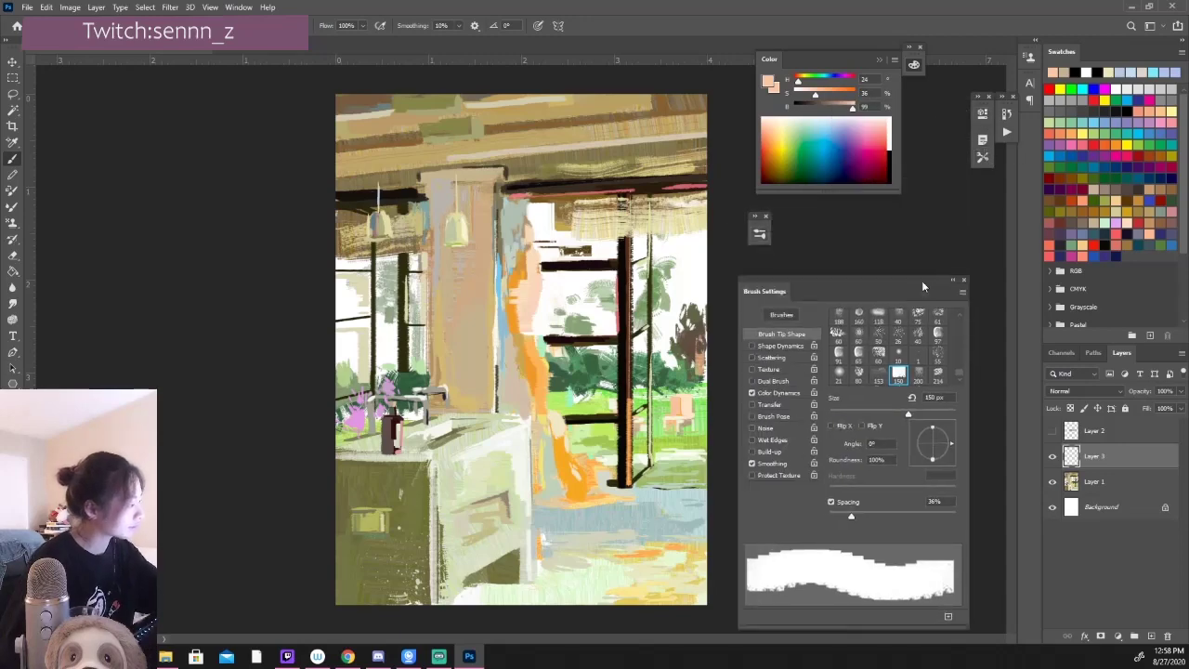
left_click(779, 313)
scroll(545, 397, "down", 3)
left_click(625, 377)
mouse_move(576, 228)
left_mouse_down()
mouse_move(857, 225)
mouse_move(932, 210)
left_mouse_up()
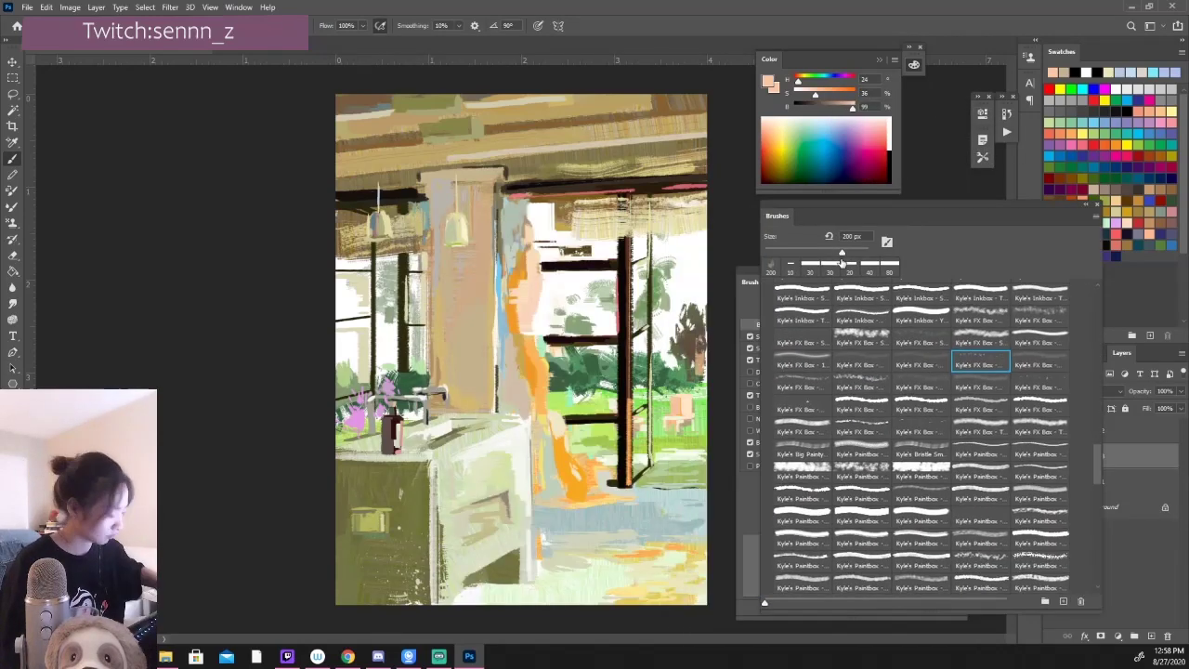
Step: Paint white texture over the figure's upper area with a 300 px brush, then sample pale colours
key("x")
left_click_drag(539, 265, 558, 307)
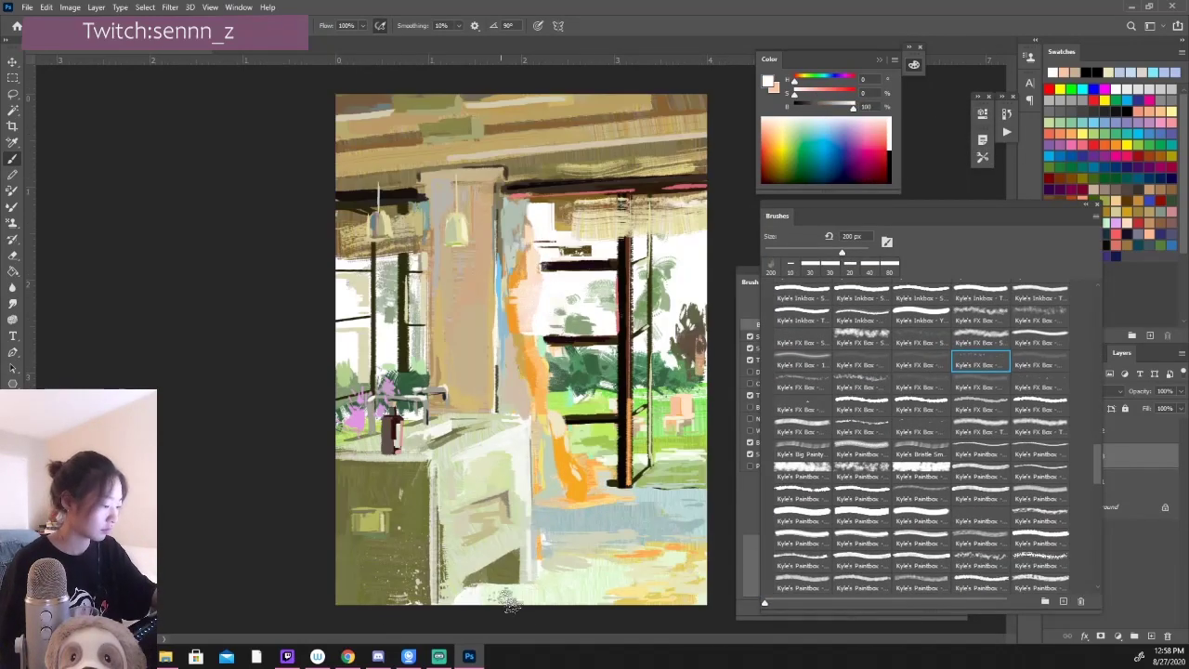
key("bracketright")
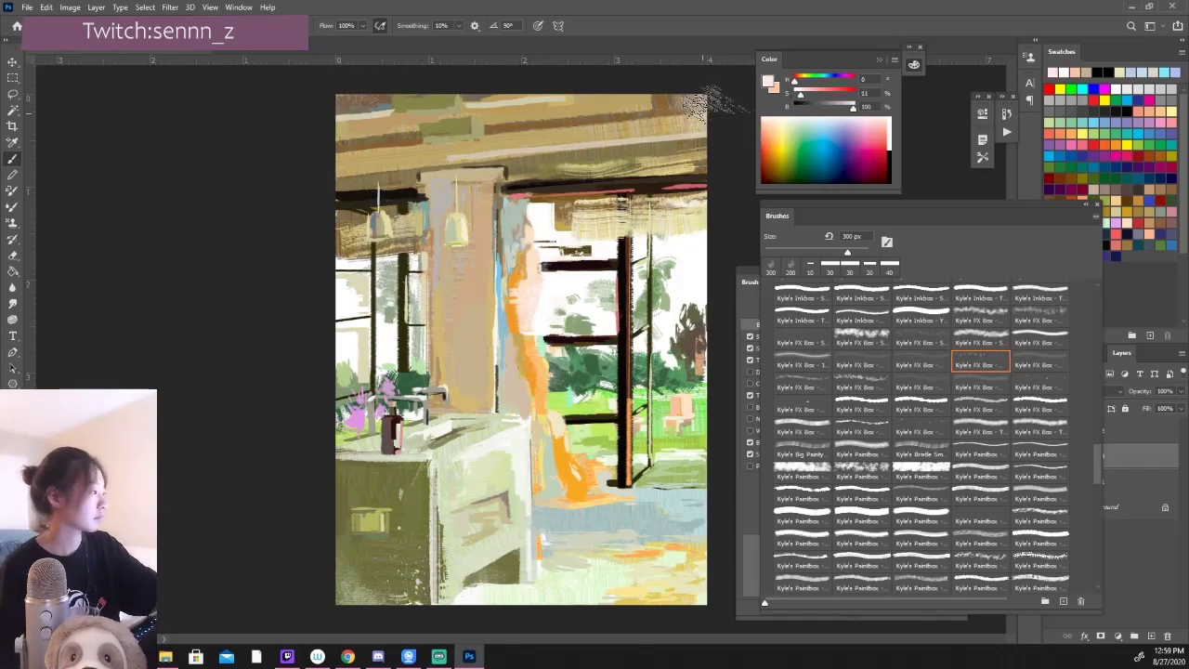
left_click_drag(776, 216, 672, 191)
left_click(782, 117)
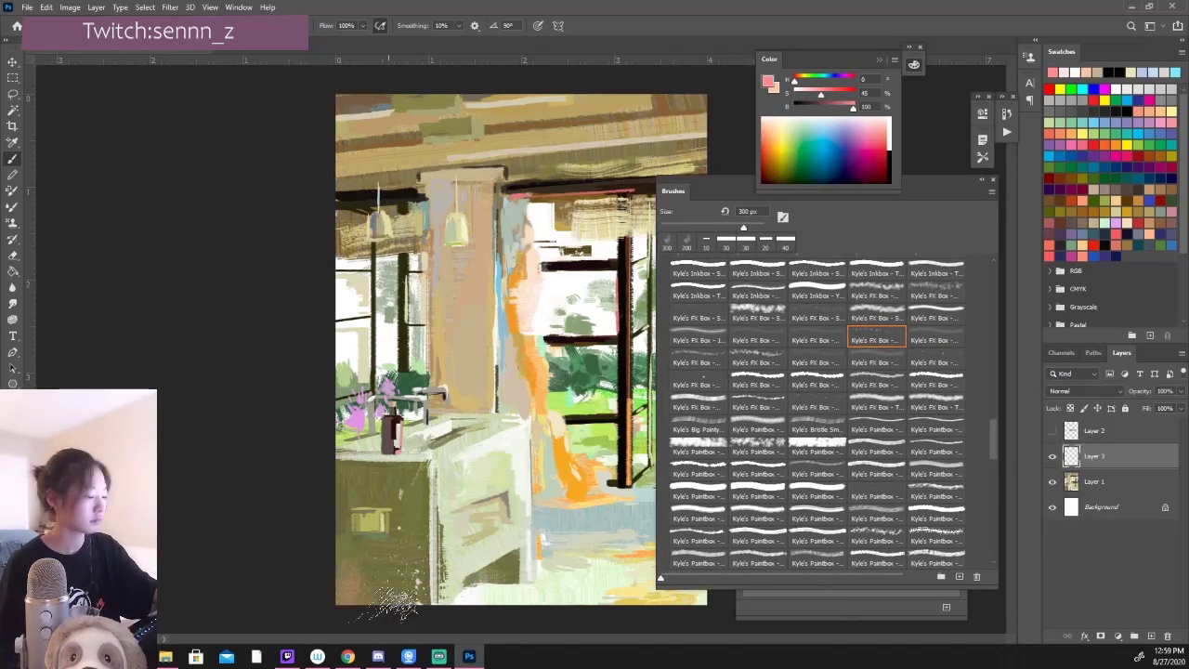
left_click(353, 590, "alt")
left_click(353, 585, "alt")
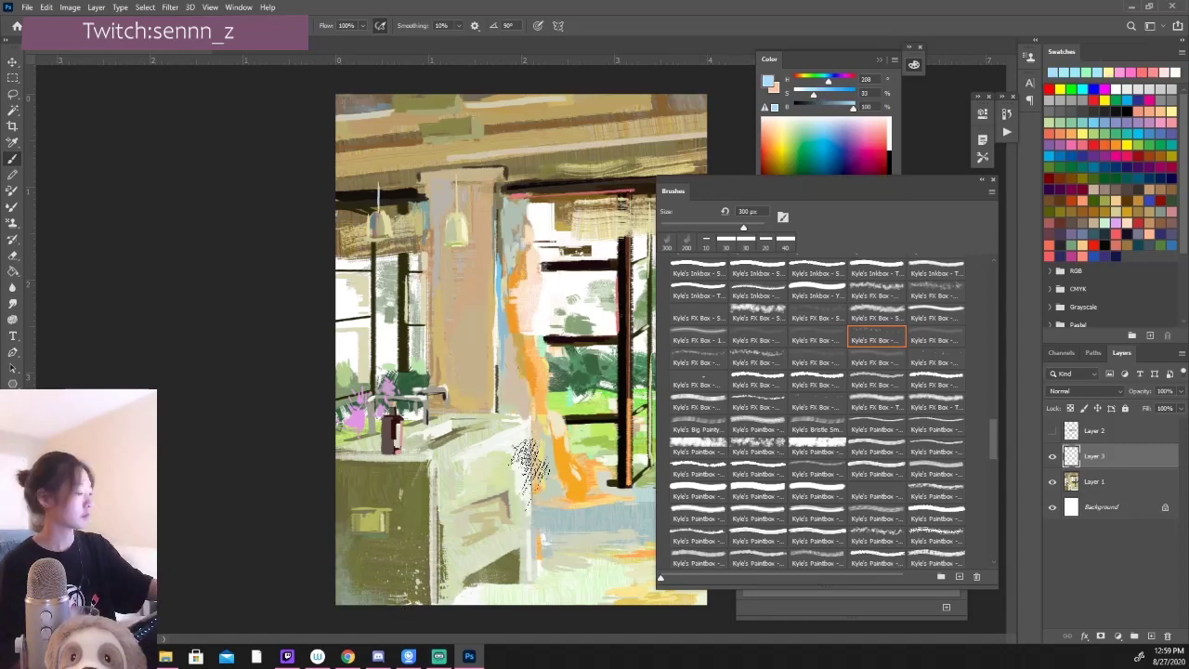
Step: Reset to default black and white colours and add a layer mask to Layer 3
key("g")
key("d")
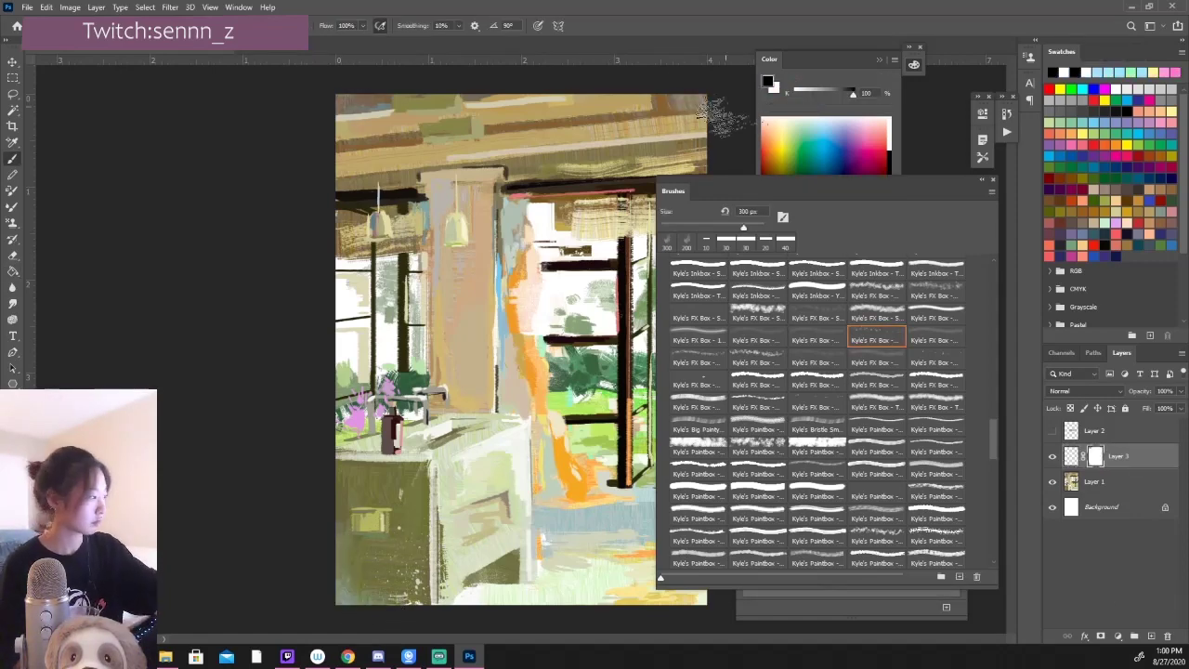
key("b")
left_click(957, 611)
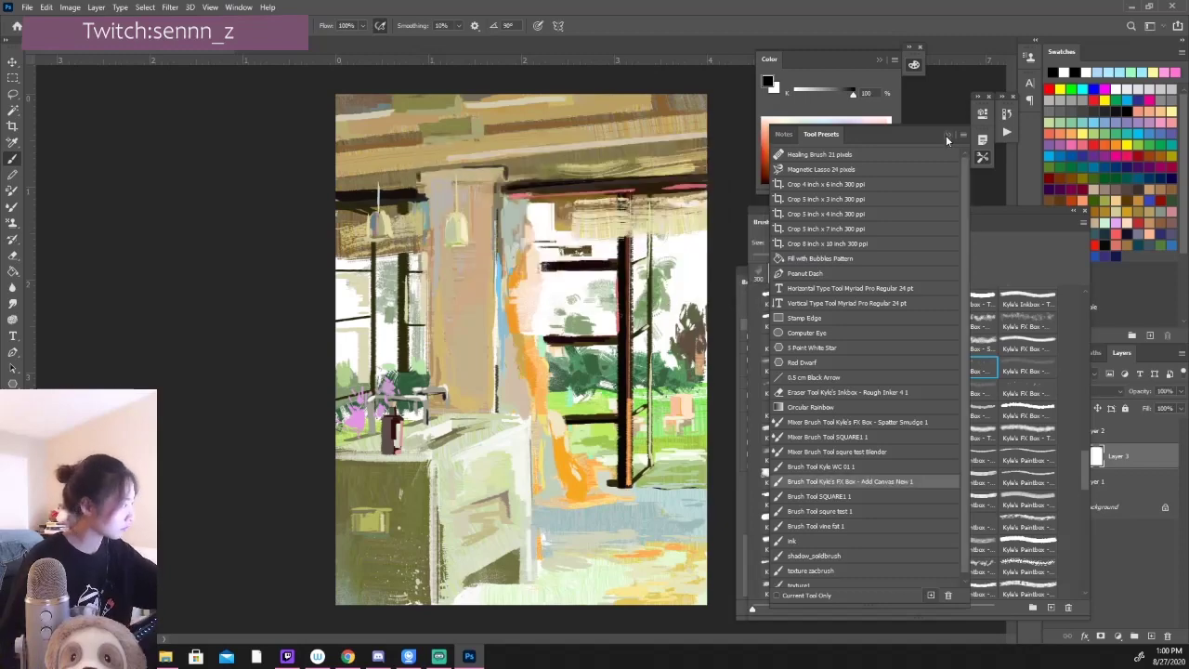
Step: Save the painting over its existing PSD file
key("ctrl+s")
left_click(145, 102)
key("Return")
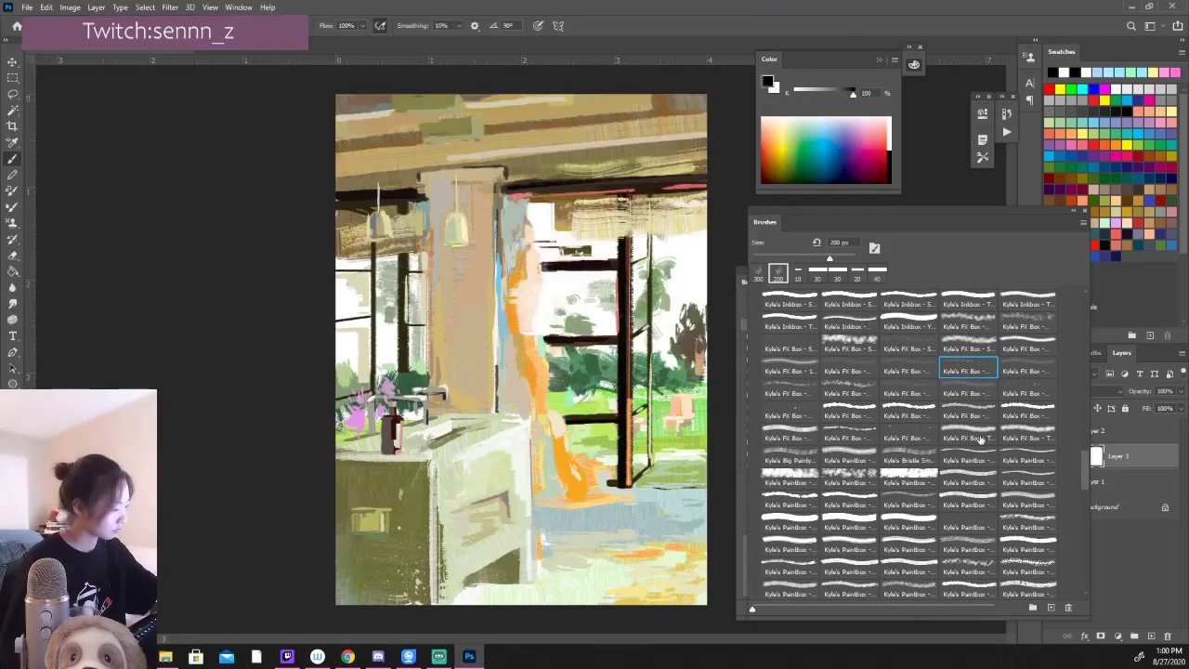
Step: Paint light white strokes on the pillar, shrinking the brush to 150 px
left_click(537, 420, "alt")
left_click_drag(483, 263, 484, 358)
key("bracketleft")
key("bracketleft")
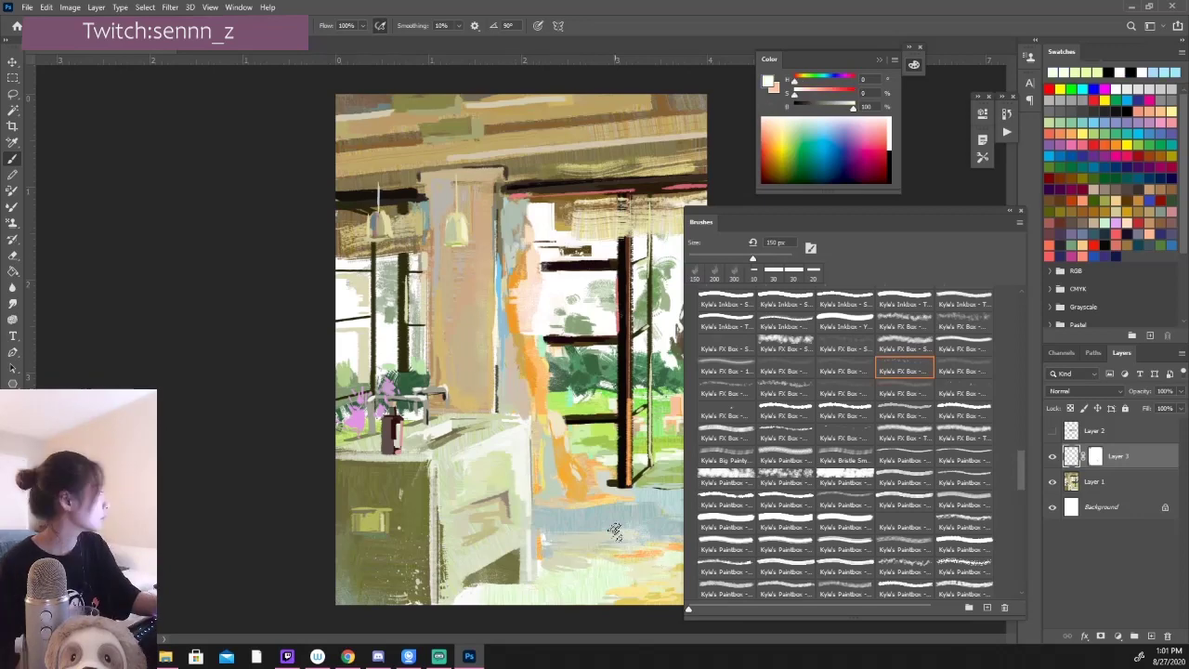
Step: Create Layer 4 above Layer 3 and switch to a 25 px textured brush tip
key("bracketleft")
key("ctrl+shift+alt+n")
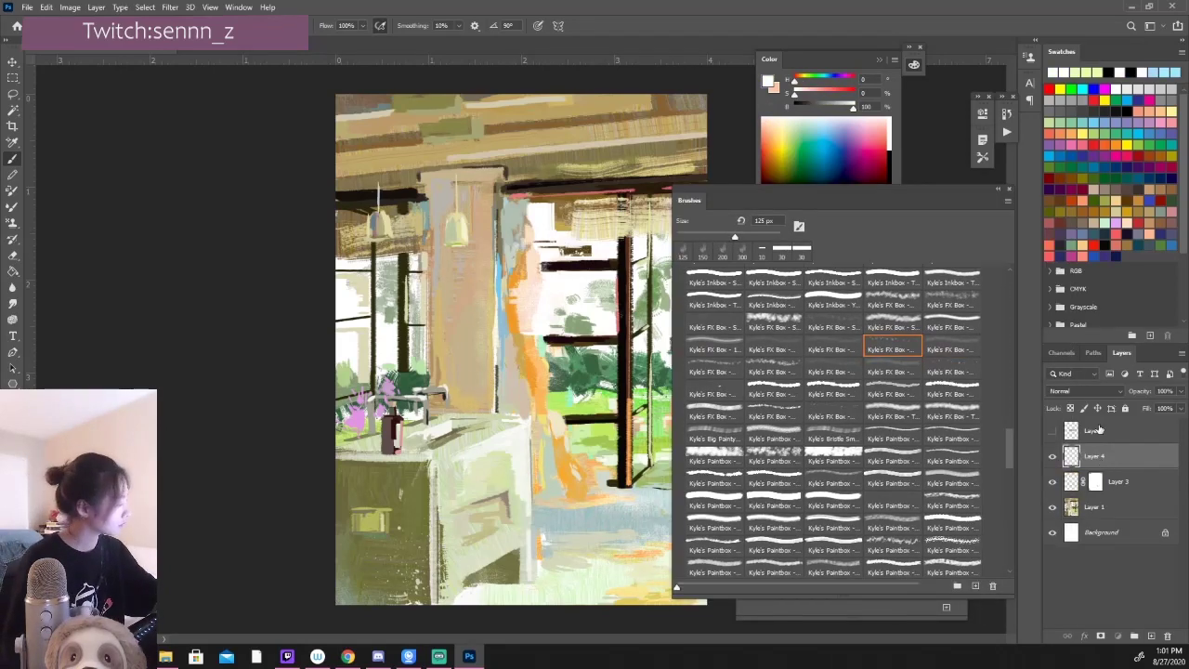
left_click(1008, 200)
left_click(836, 520)
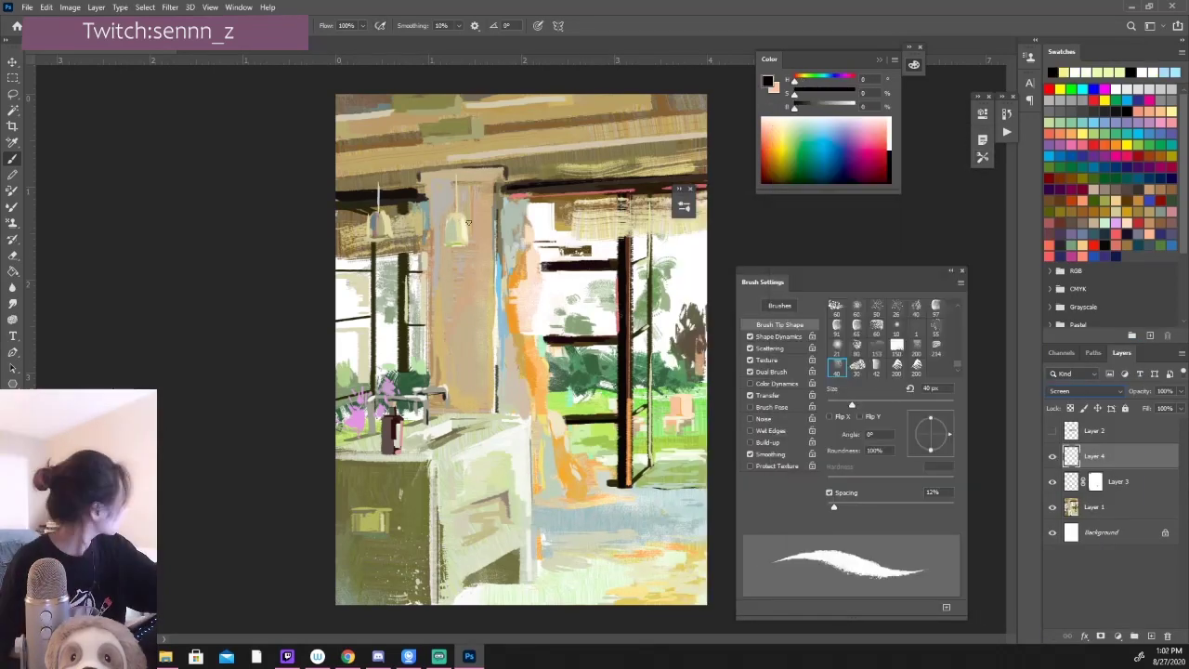
left_click(916, 349)
Step: Set Layer 4 to Color Dodge, sample the figure's orange, and enlarge the tip to 45 px
left_click(1071, 72)
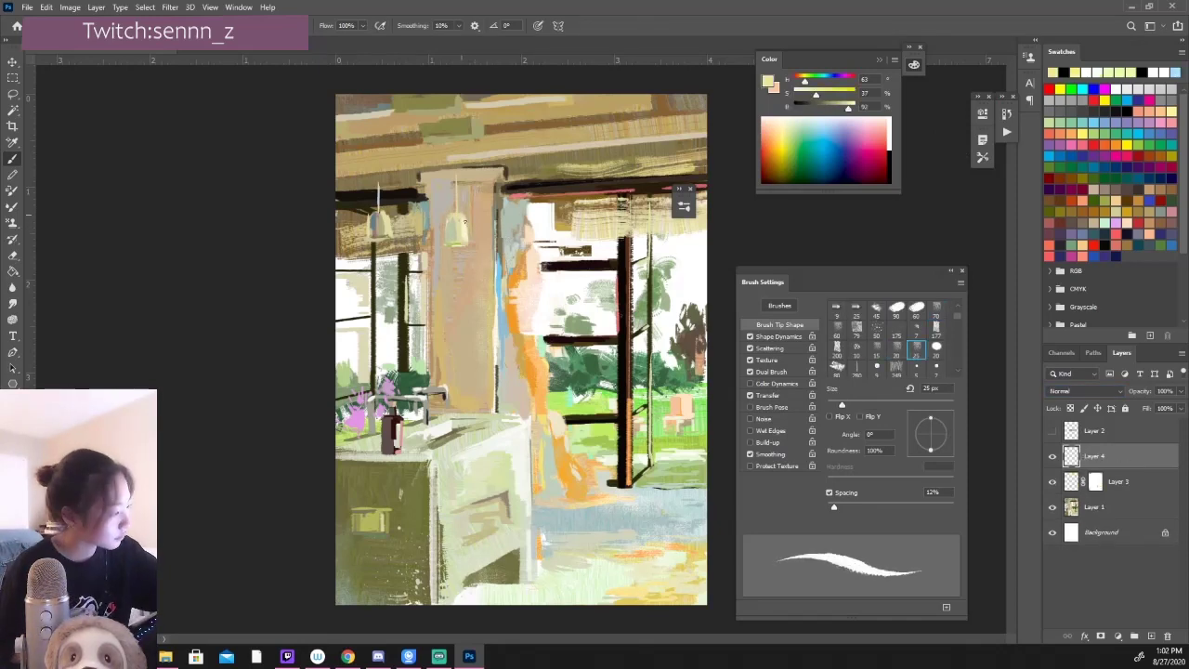
left_click(1082, 391)
left_click(1077, 447)
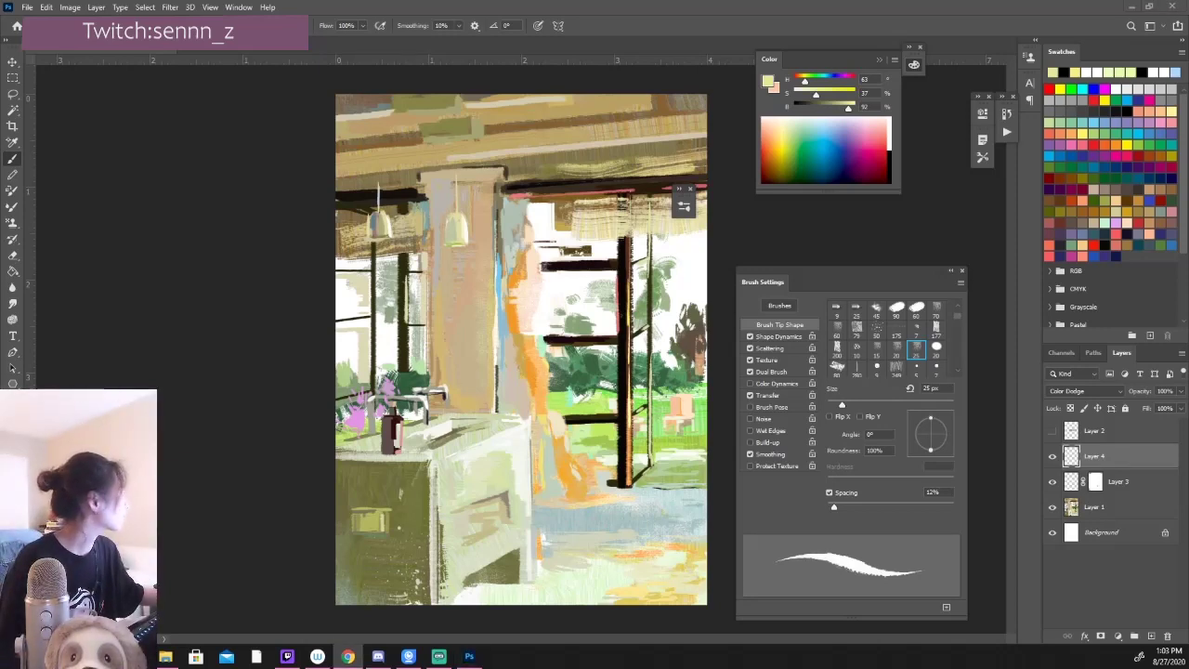
left_click(522, 311, "alt")
key("comma")
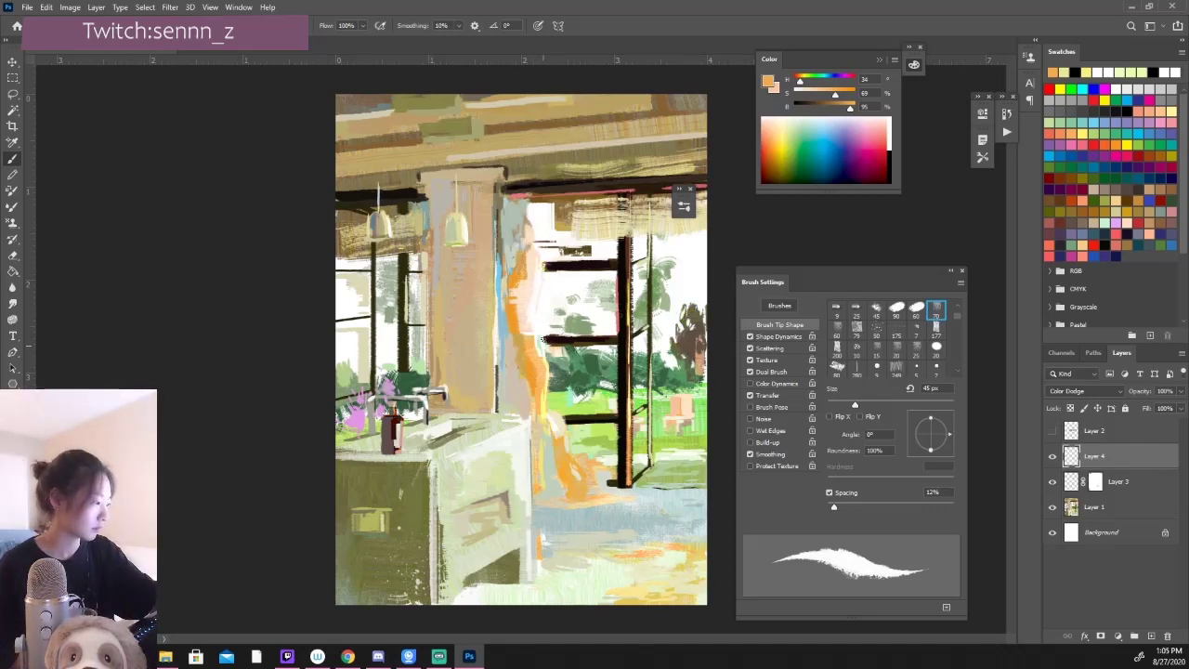
left_click(551, 465, "ctrl")
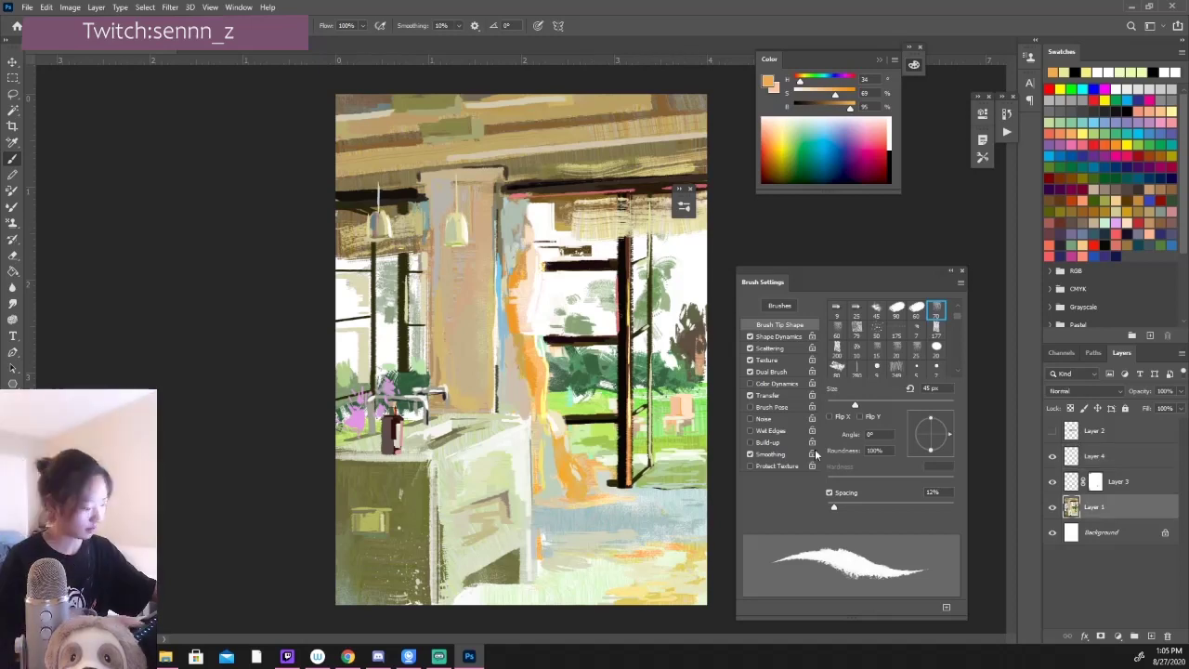
Step: Paint light grey over the orange figure on Layer 1 and hide Layer 4
left_click_drag(528, 397, 544, 367)
left_click_drag(515, 241, 557, 483)
left_click(1115, 455)
left_click(1053, 455)
left_click(1078, 507)
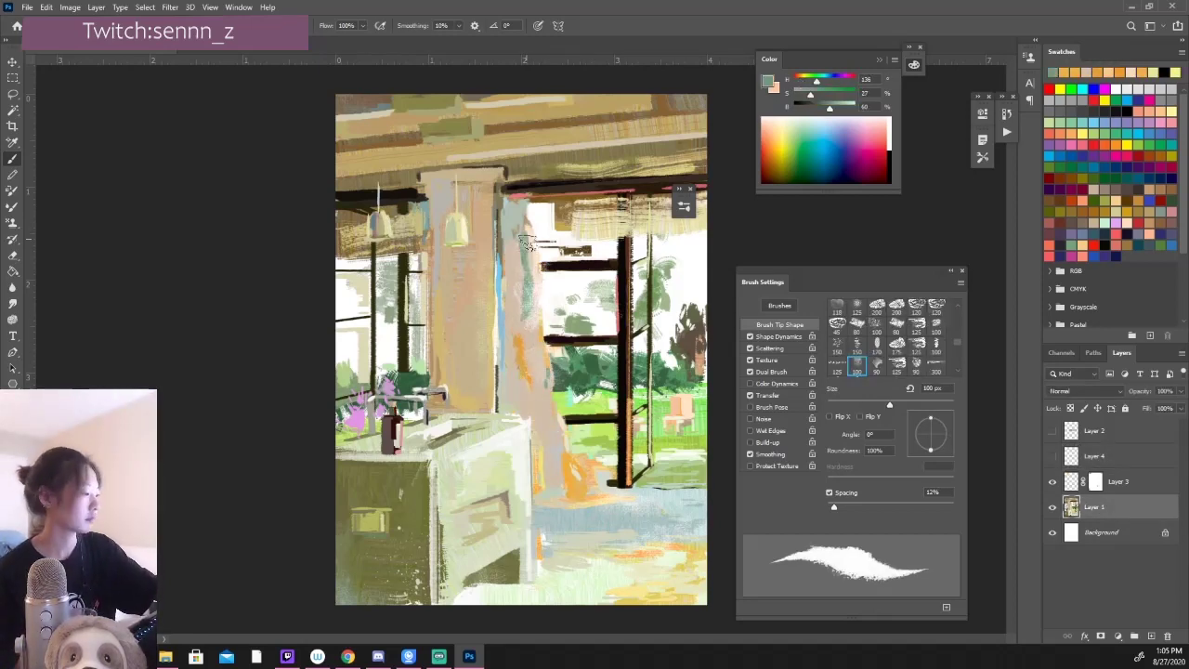
Step: Rework the figure with sampled orange, beige, peach and pale green strokes along its edges
left_click(568, 488, "alt")
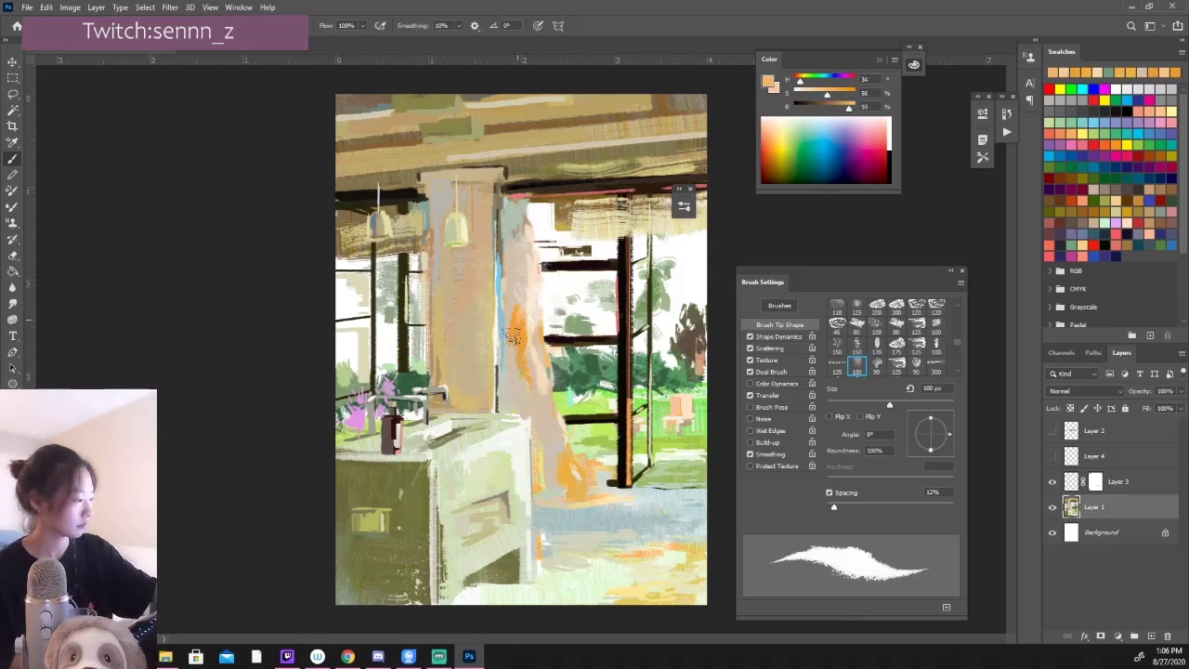
left_click_drag(537, 306, 548, 371)
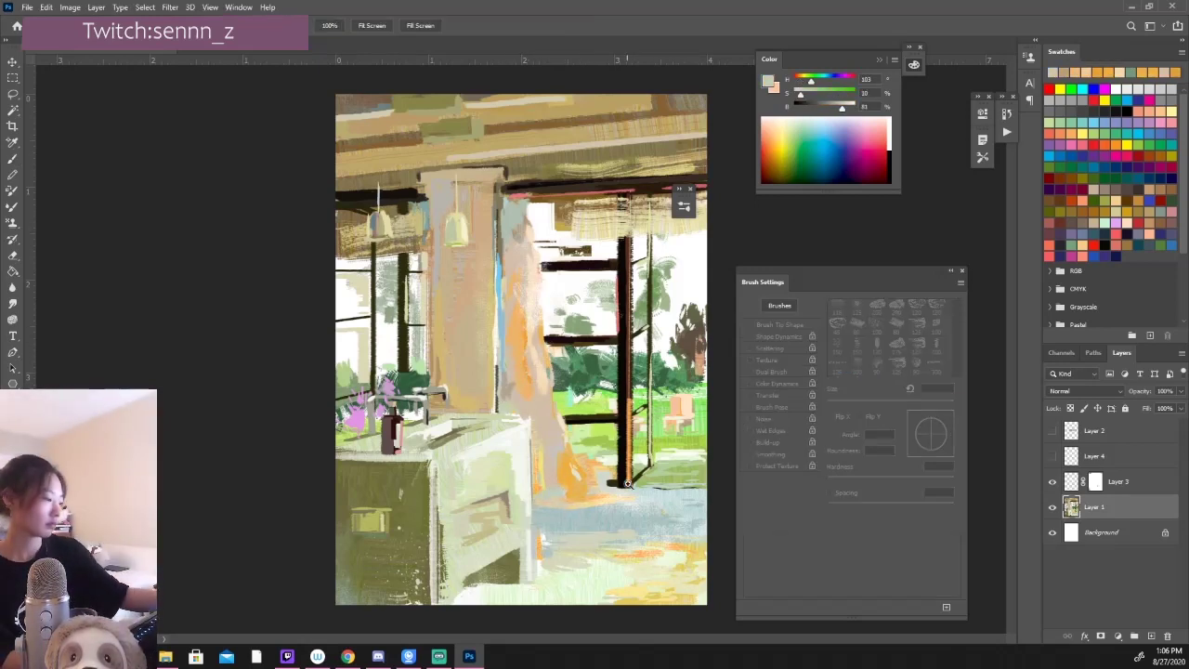
left_click(625, 415, "alt")
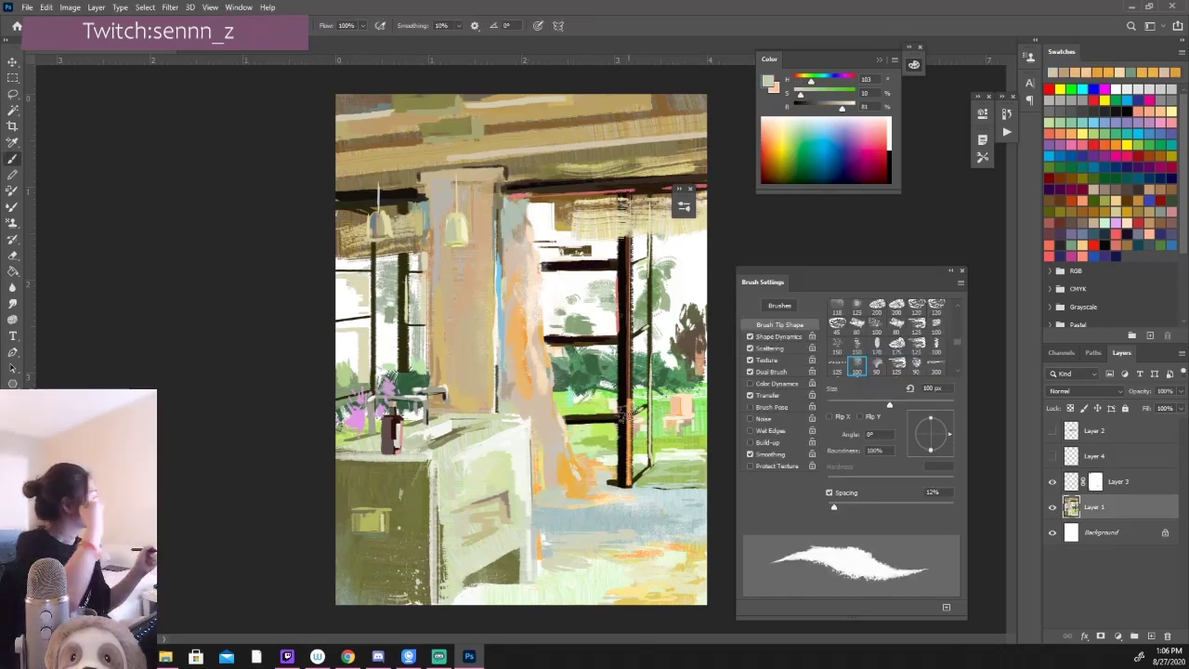
left_click(520, 377, "alt")
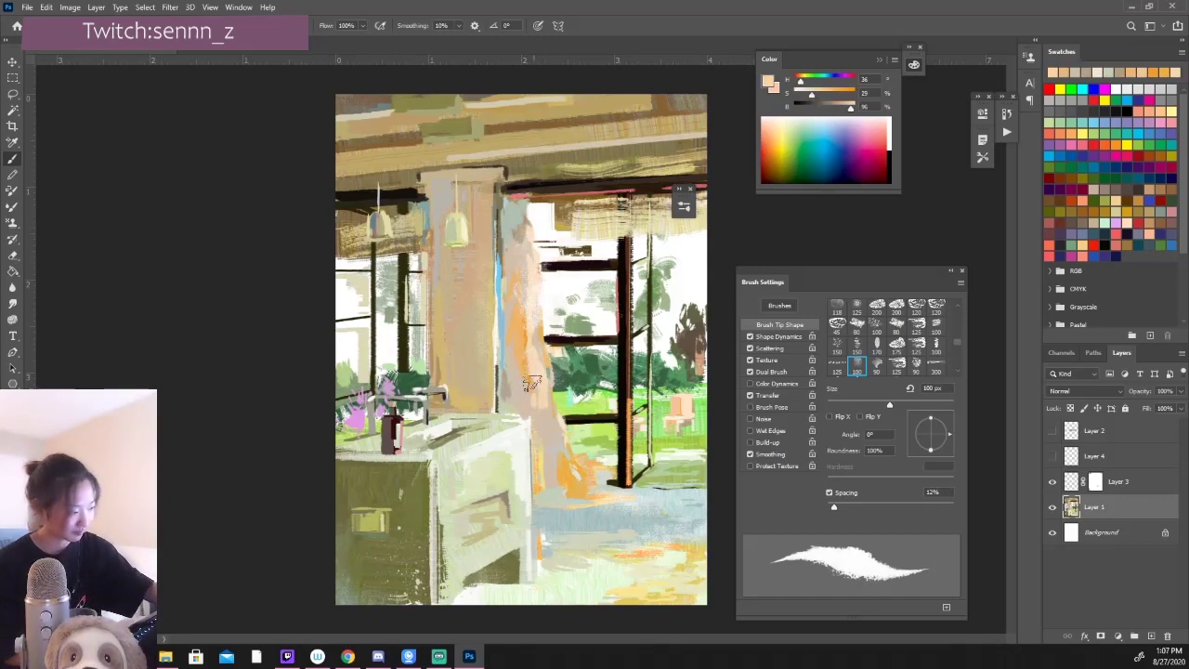
left_click(542, 397, "alt")
left_click(522, 310, "alt")
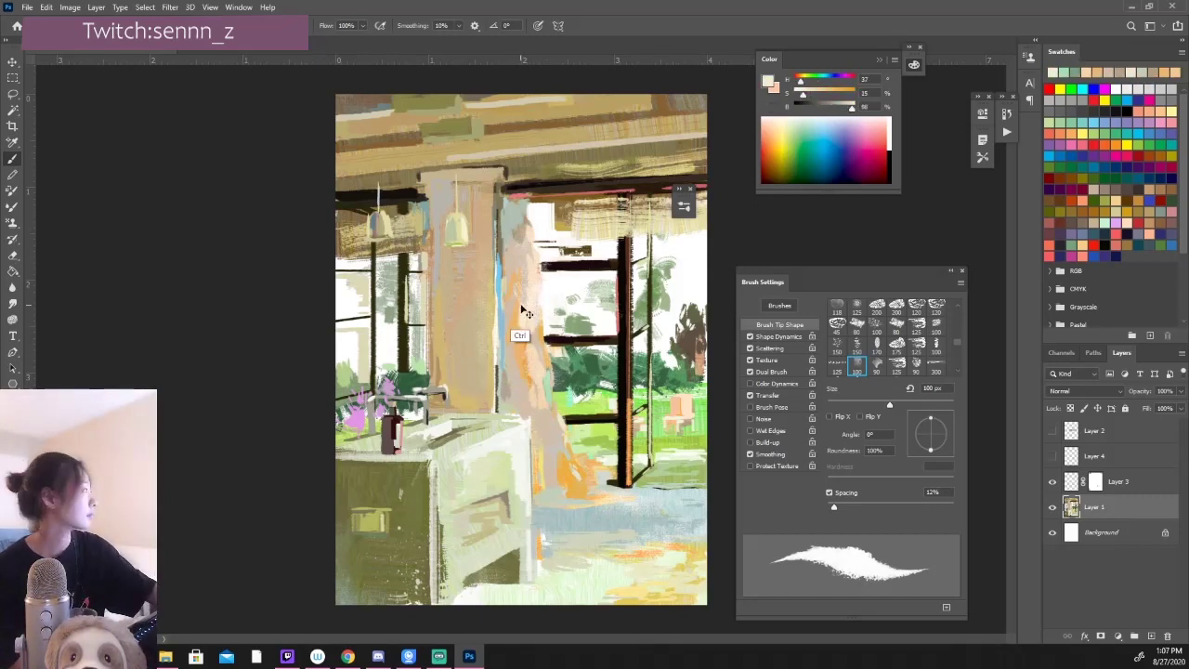
left_click(528, 273, "alt")
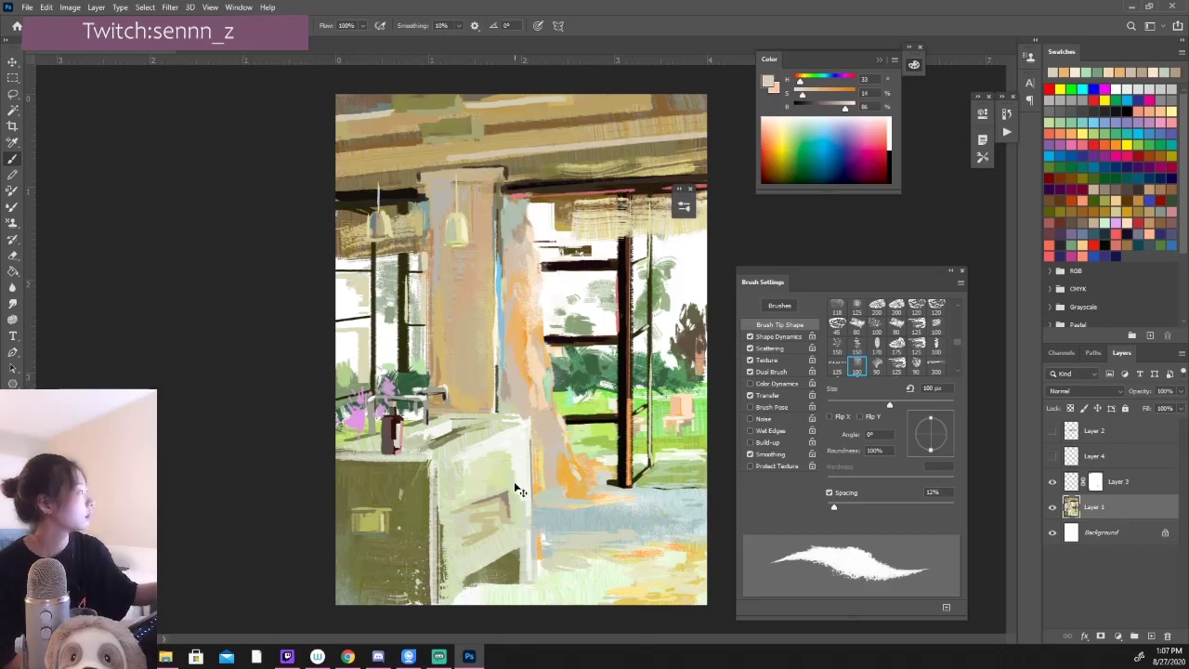
left_click(534, 292, "alt")
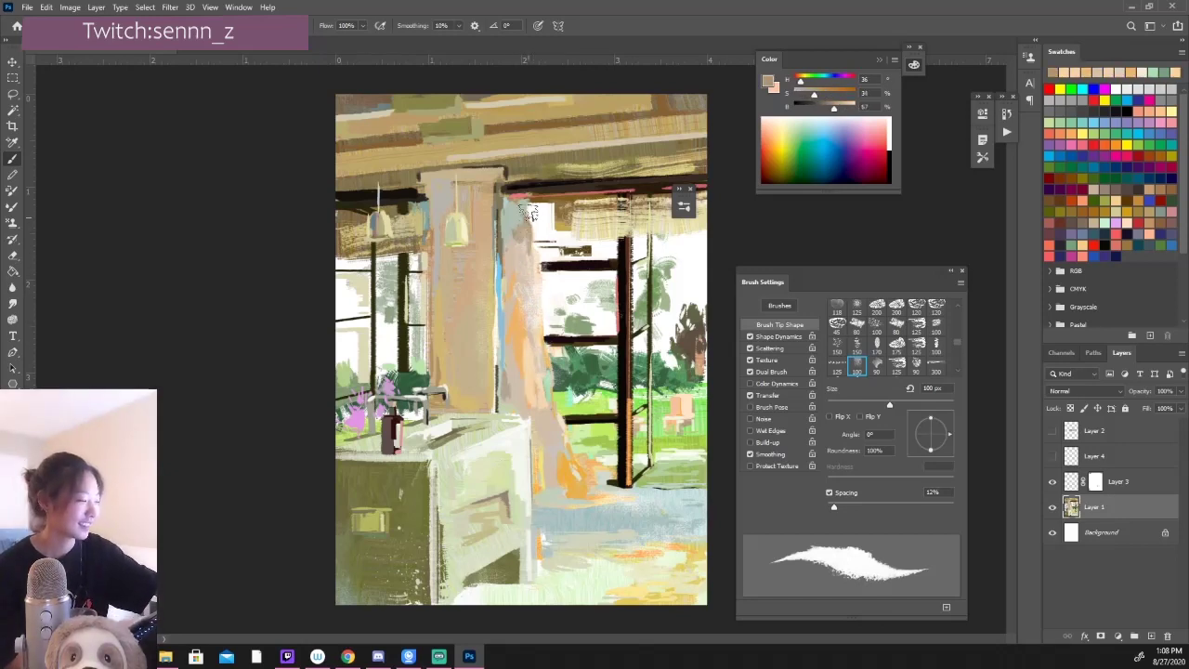
left_click(518, 251, "alt")
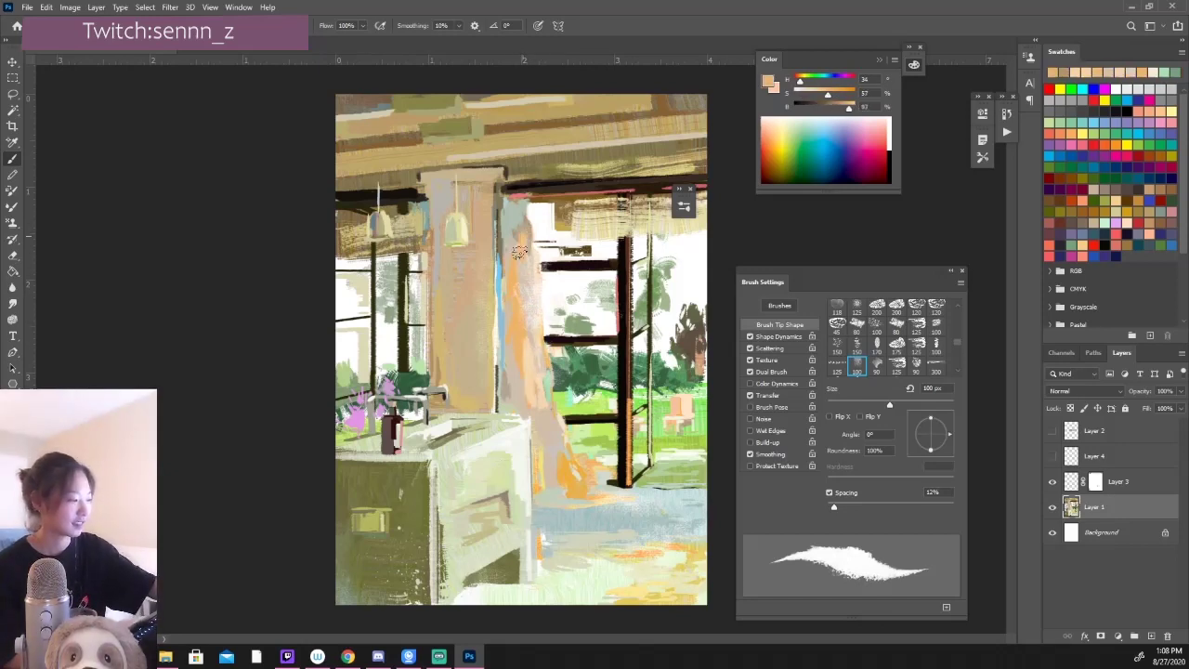
left_click(554, 420, "alt")
left_click(1096, 480)
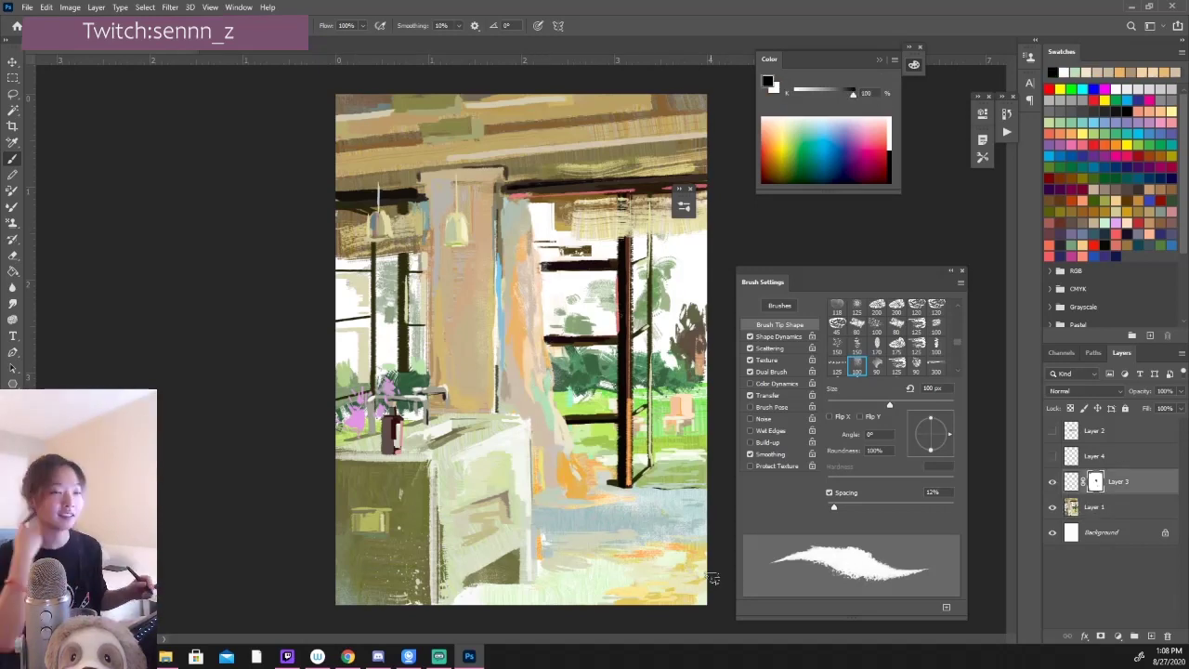
Step: Browse the saved tool presets and target Layer 3's mask
left_click(1071, 482)
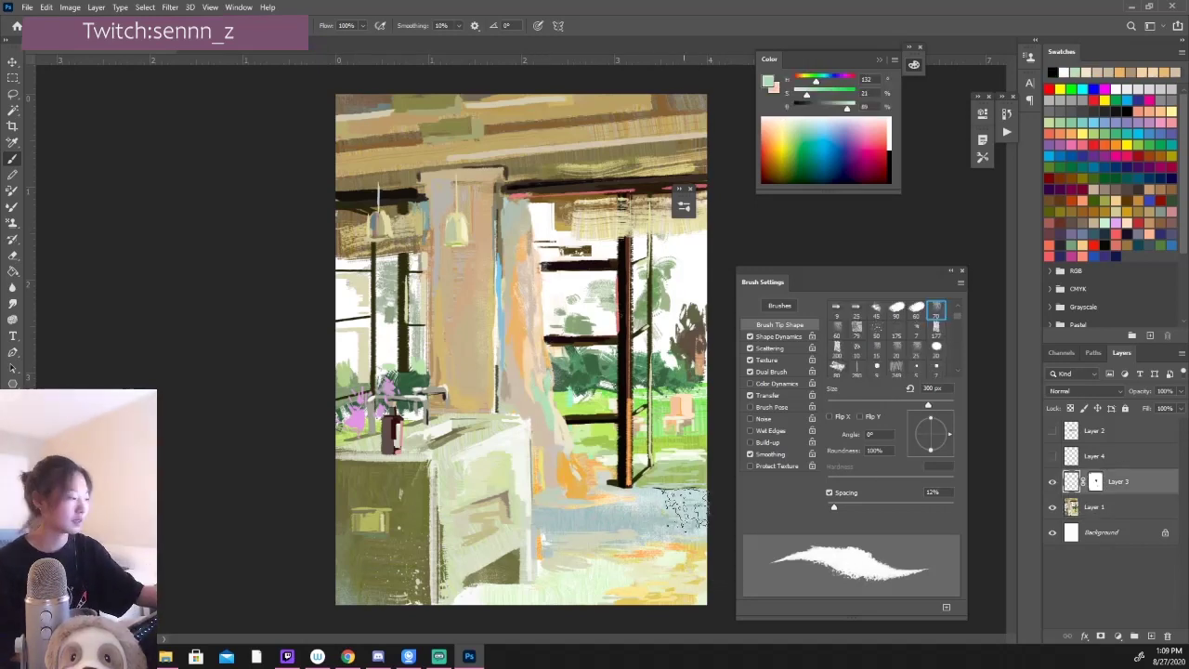
left_click(981, 156)
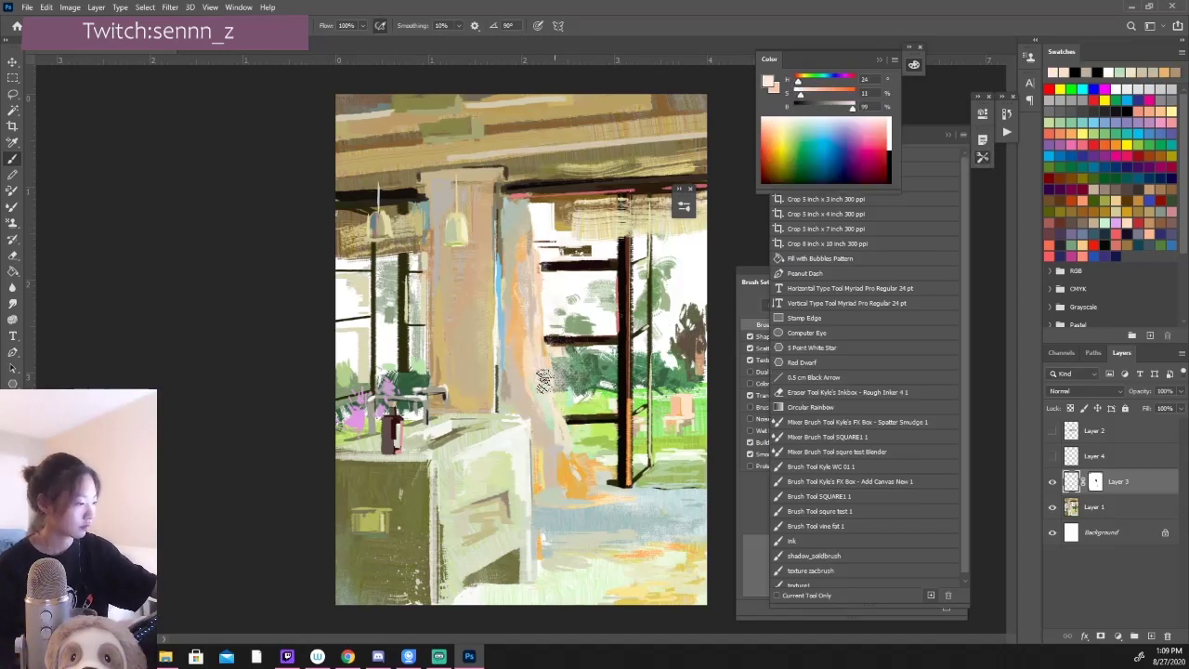
left_click(548, 344, "alt")
left_click(1097, 483)
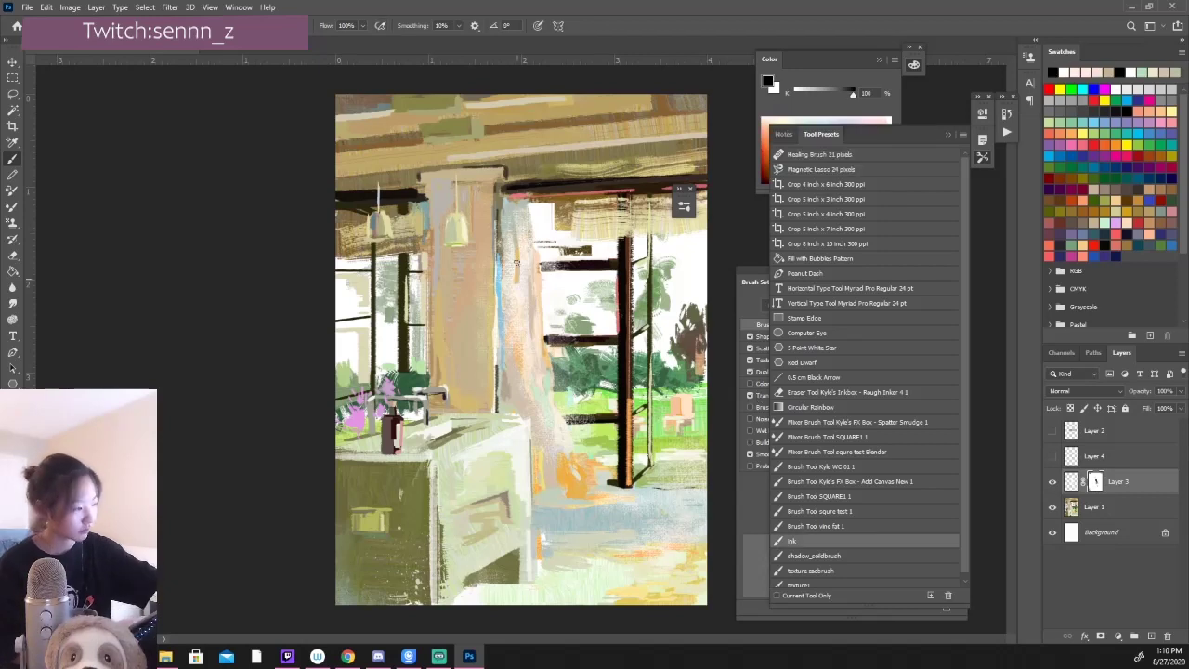
Step: Paint black on Layer 3's mask over the pale column strokes, restoring part with white
key("x")
left_click_drag(512, 214, 548, 437)
left_click_drag(552, 272, 558, 367)
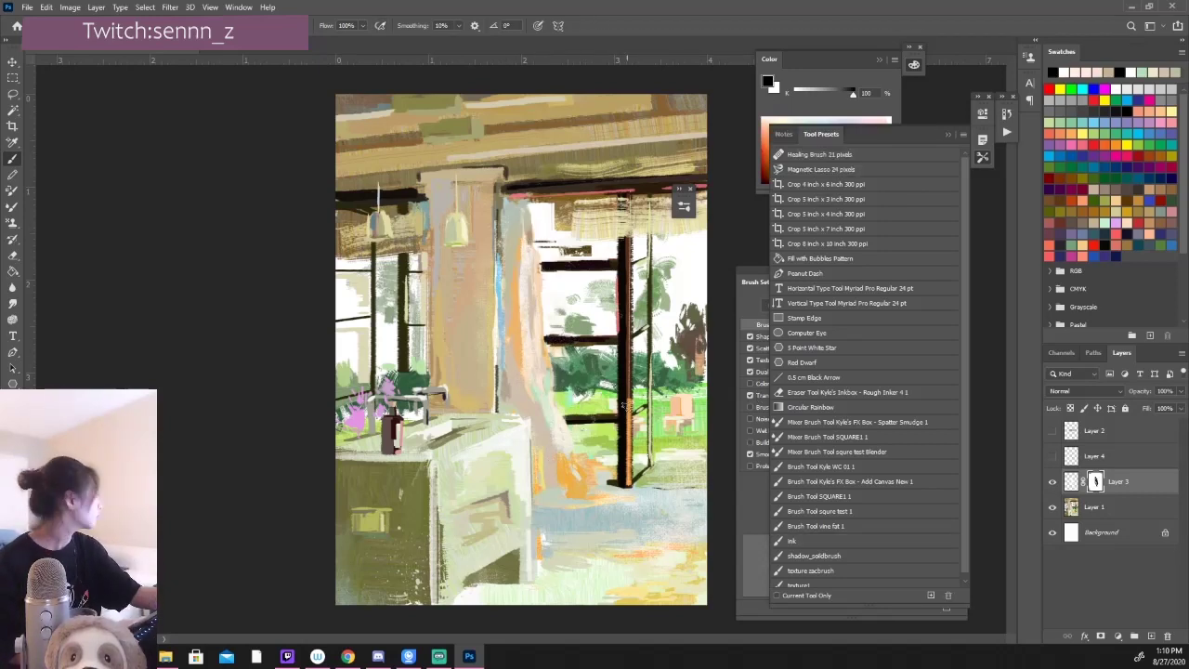
key("x")
left_click_drag(511, 213, 527, 324)
key("ctrl+minus")
key("ctrl+minus")
key("ctrl+minus")
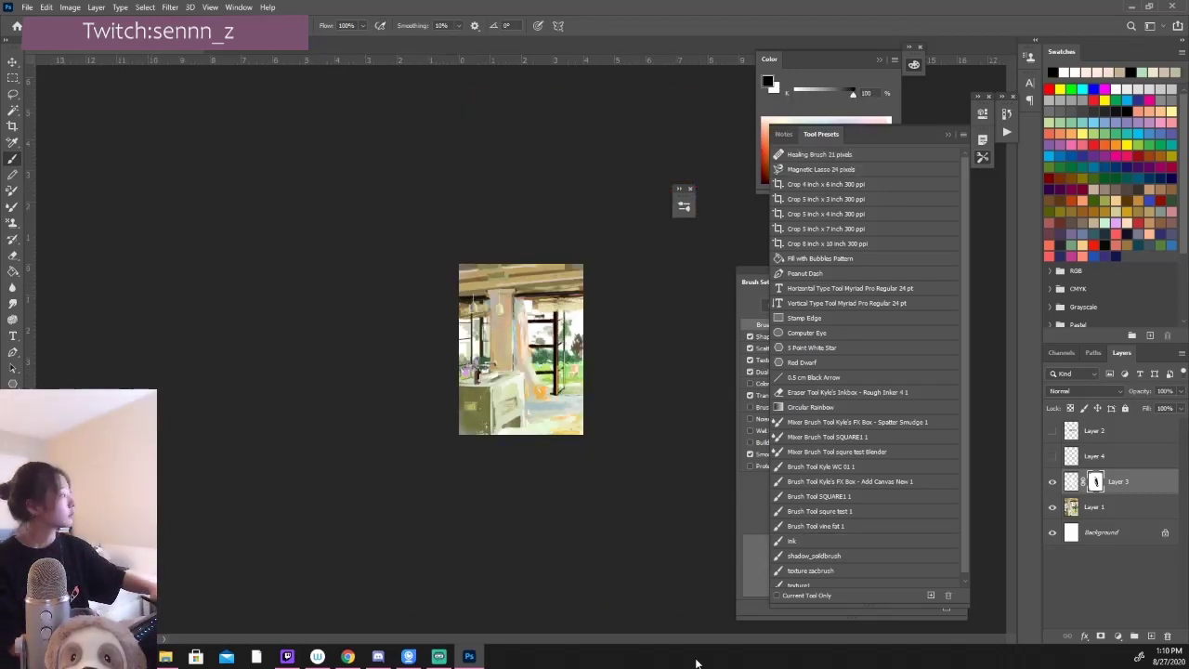
left_click(786, 356)
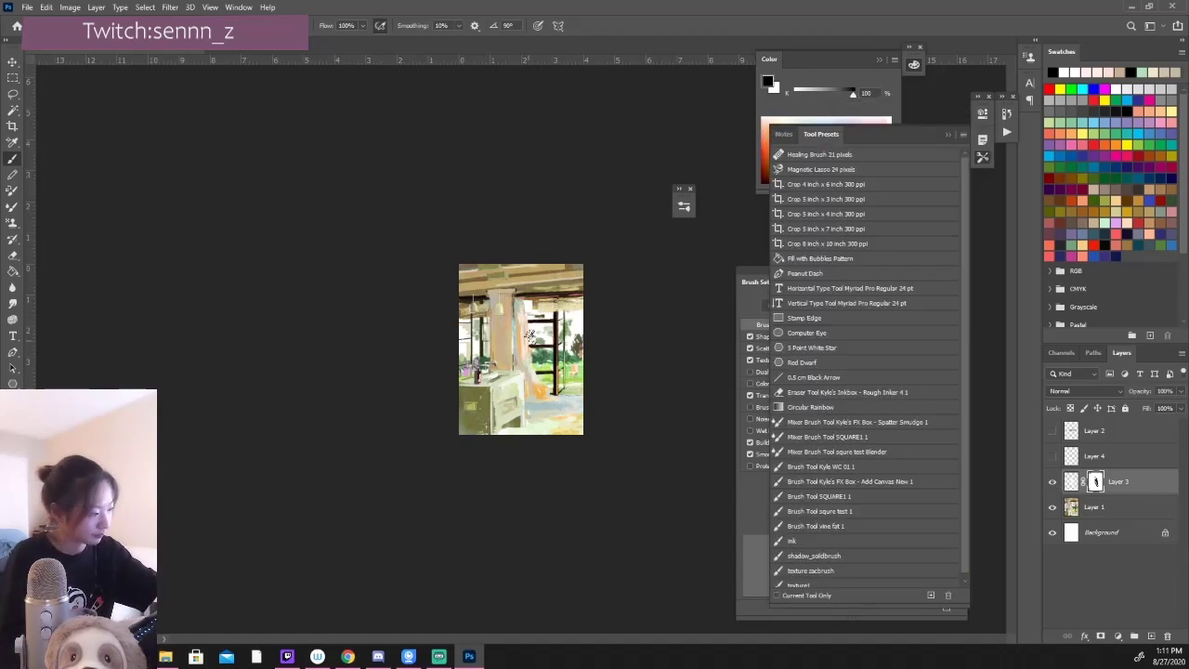
key("ctrl+plus")
key("ctrl+plus")
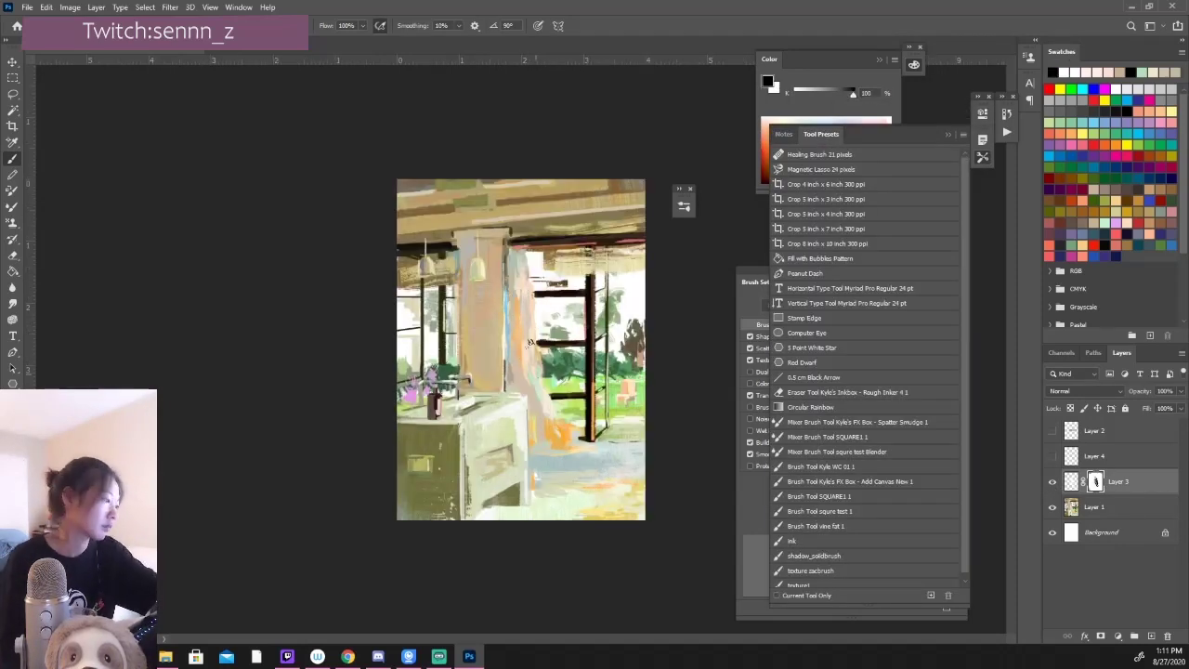
Step: Add a Levels layer deepening shadows and brightening highlights, plus a Hue/Saturation layer
left_click(1118, 636)
left_click(1110, 469)
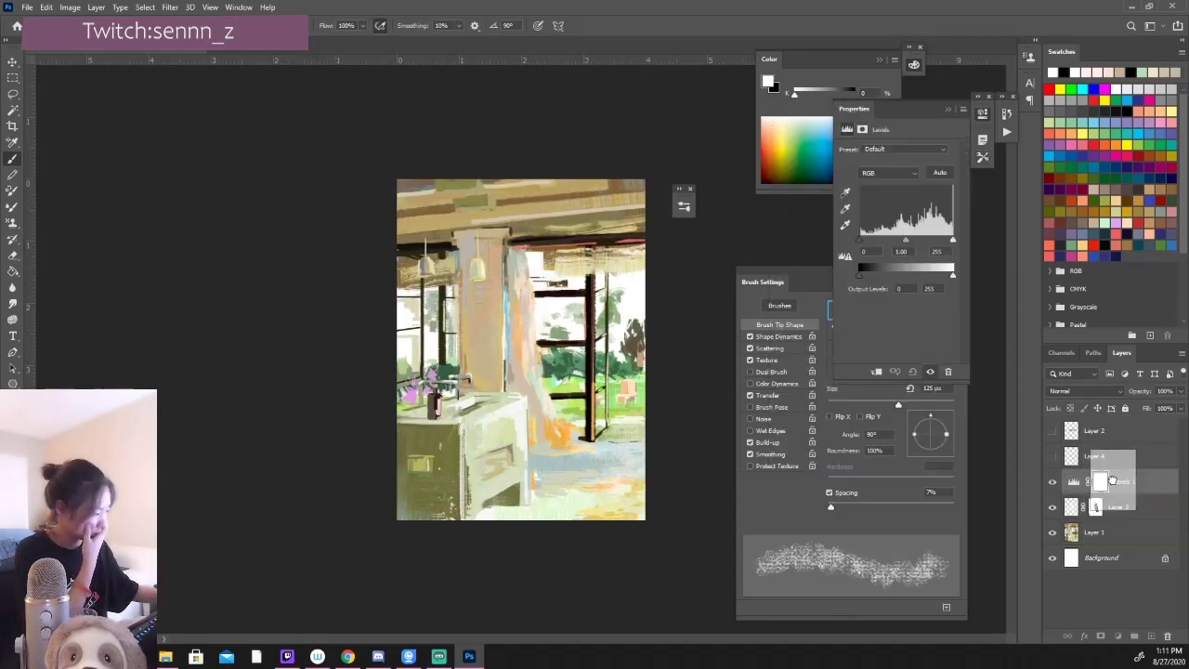
left_click_drag(855, 243, 871, 245)
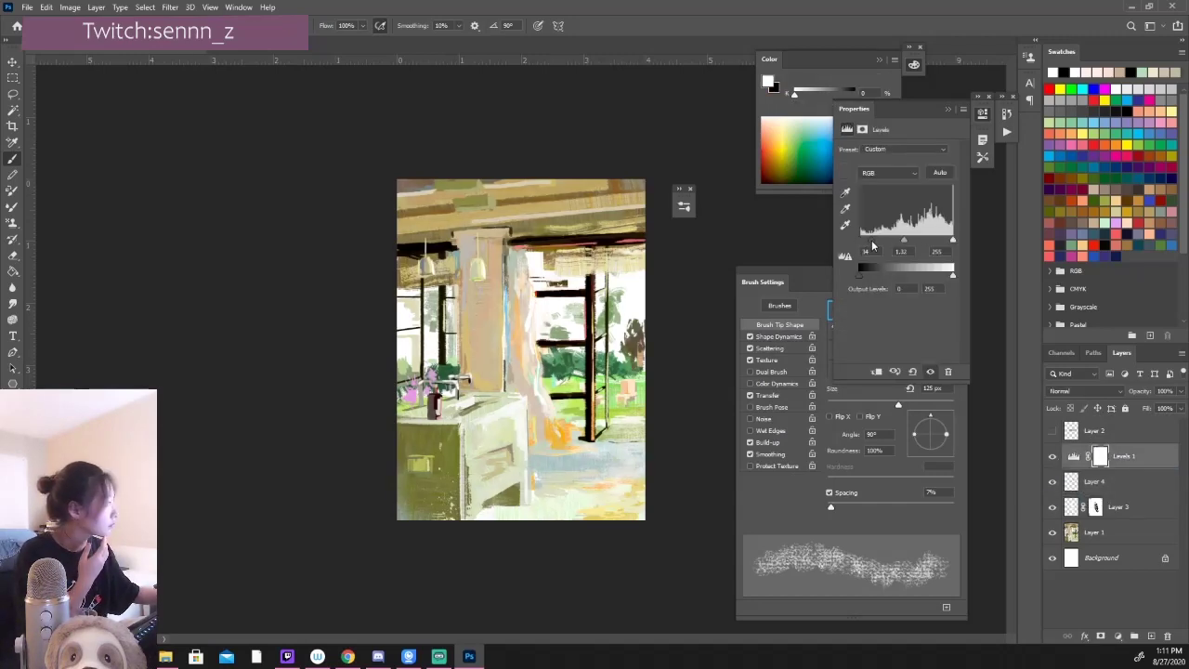
left_click_drag(950, 243, 894, 226)
key("ctrl+u")
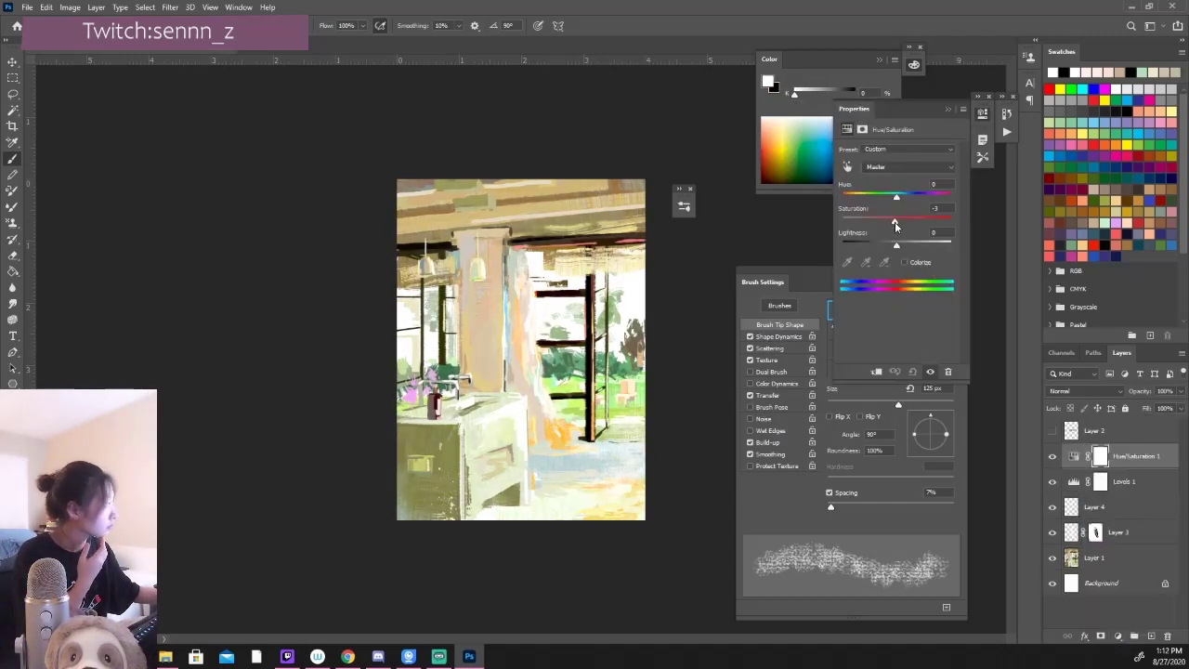
Step: Add a Curves layer and bend the Blue and Red channel curves to shift the colour balance
left_click(1134, 635)
left_click(1115, 481)
left_click(892, 167)
left_click(883, 183)
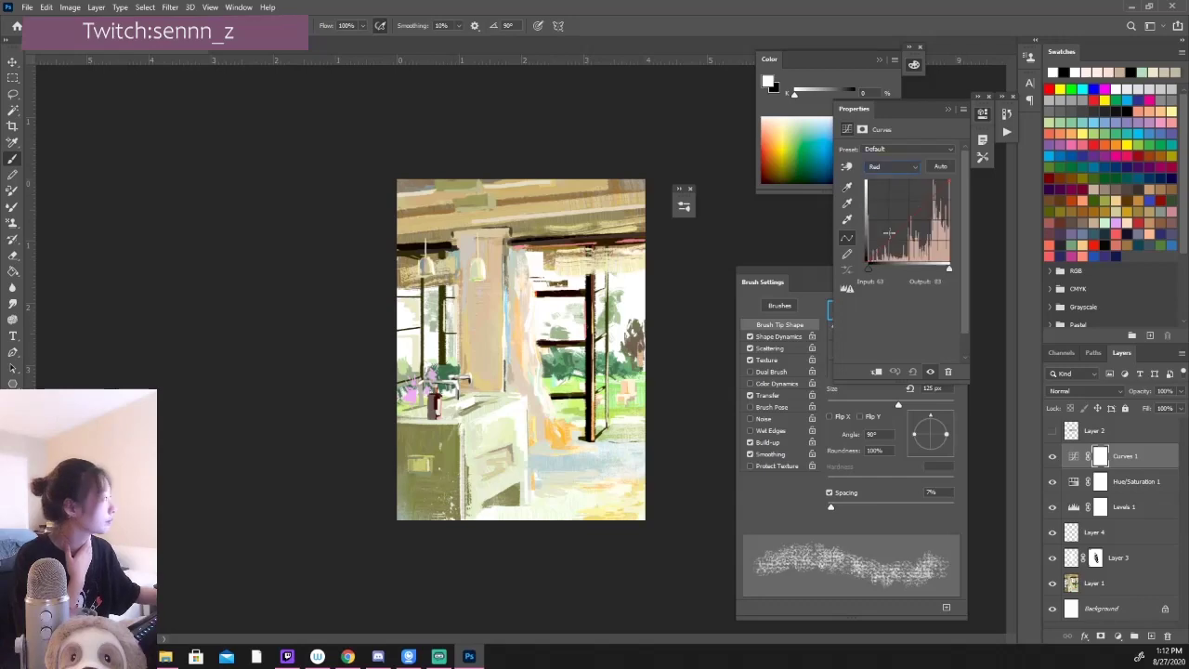
left_click(892, 166)
left_click(887, 200)
left_click_drag(890, 243, 892, 228)
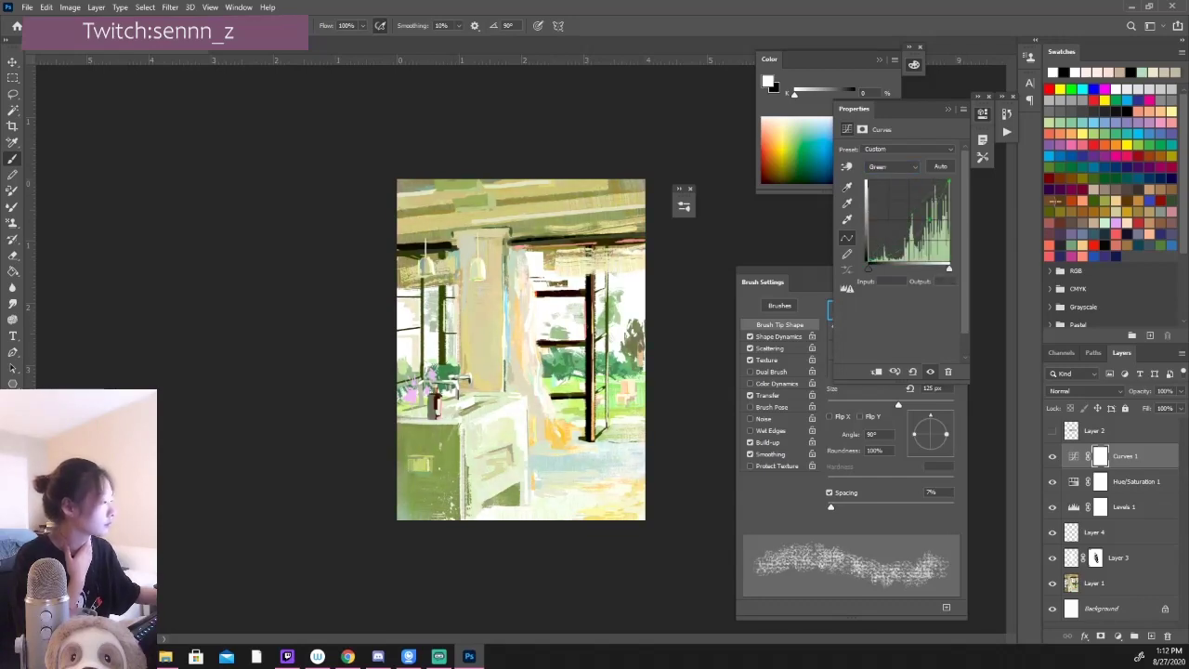
left_click_drag(933, 190, 934, 195)
key("alt+3")
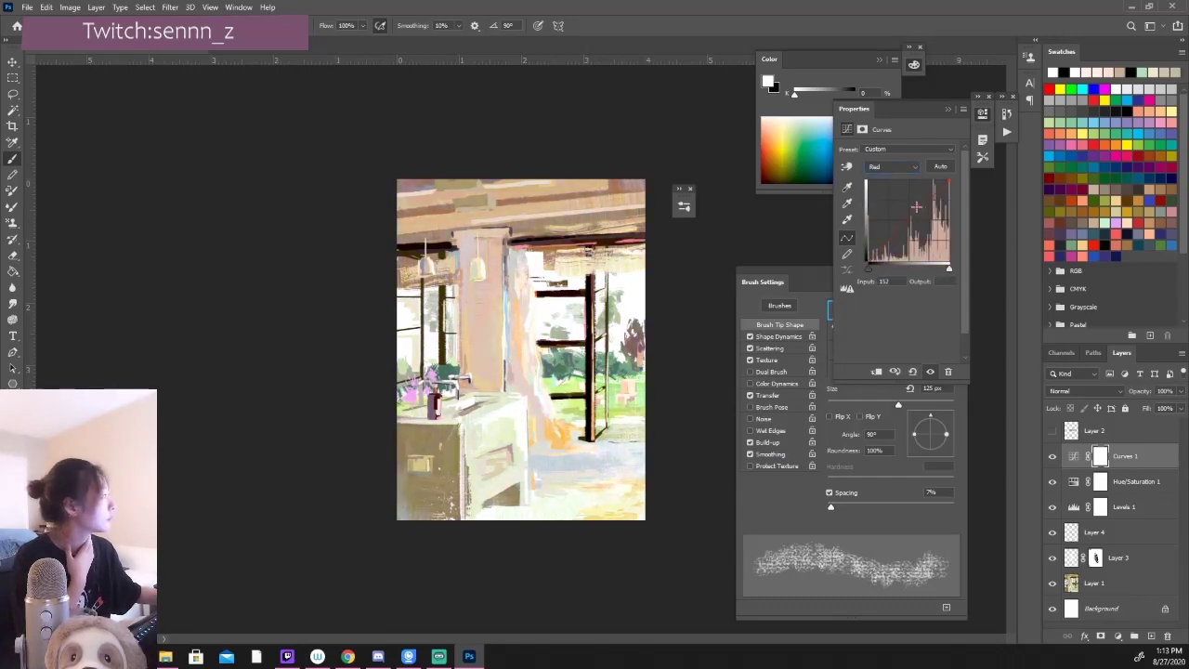
left_click_drag(896, 237, 900, 244)
left_click(892, 166)
left_click(882, 197)
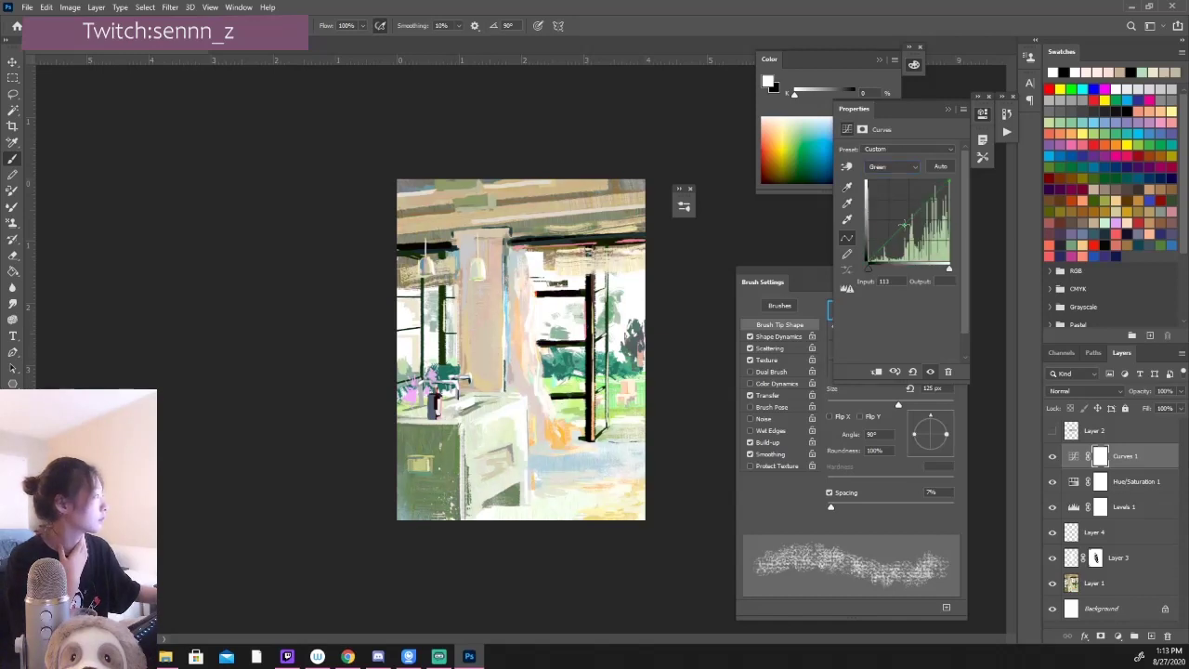
key("alt+5")
left_click(949, 109)
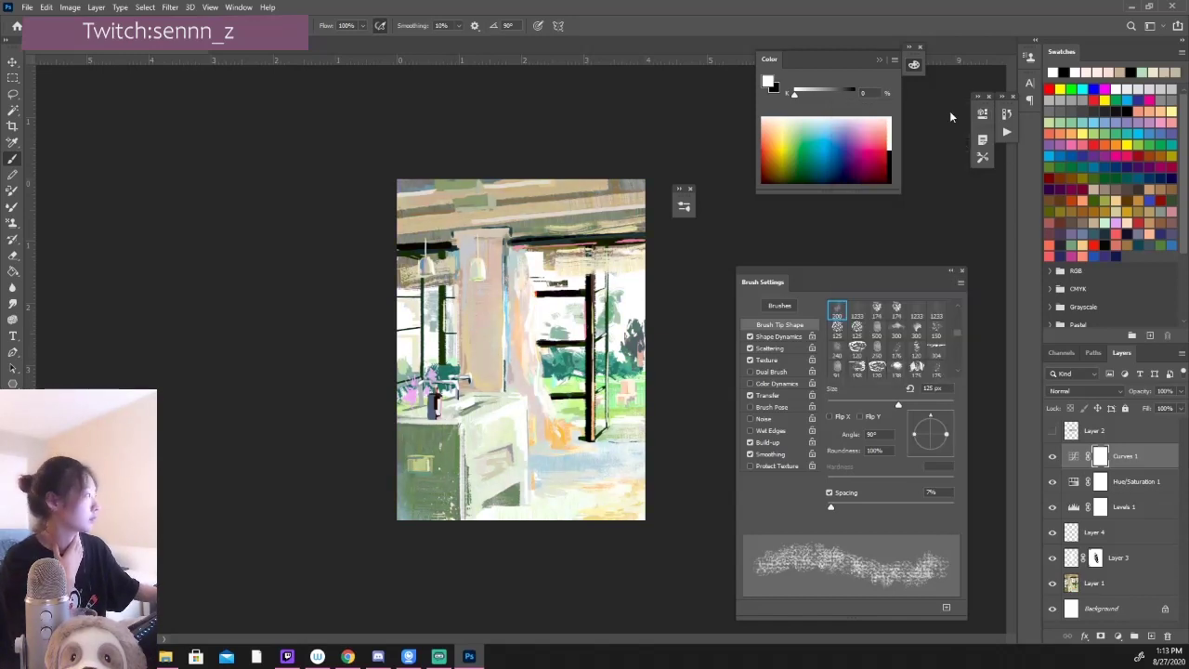
left_click(1073, 481)
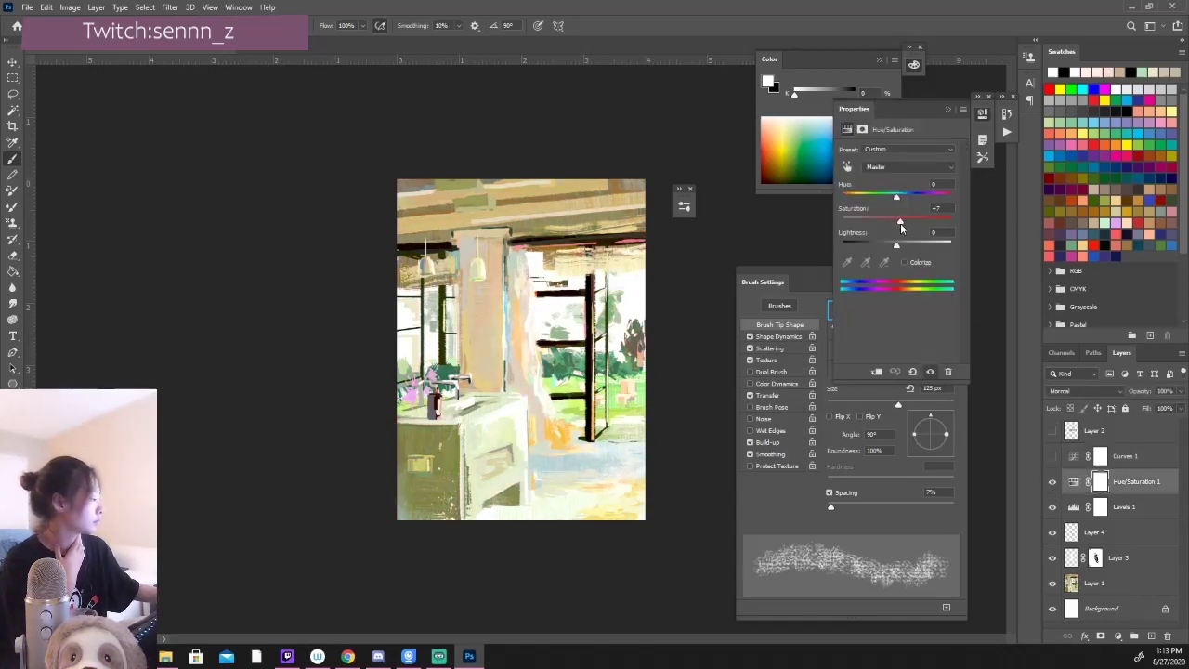
Step: Show Hue/Saturation 1 and add a blue-filled Layer 5 in Multiply with a mask
left_click(1051, 480)
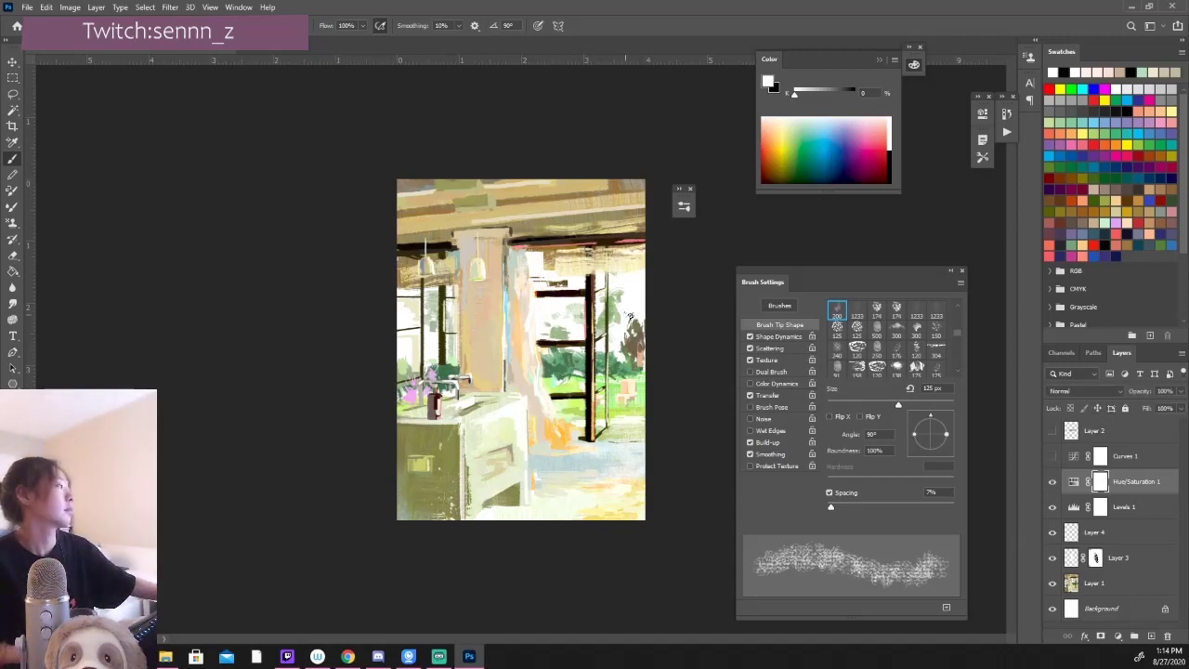
key("ctrl+shift+alt+n")
key("e")
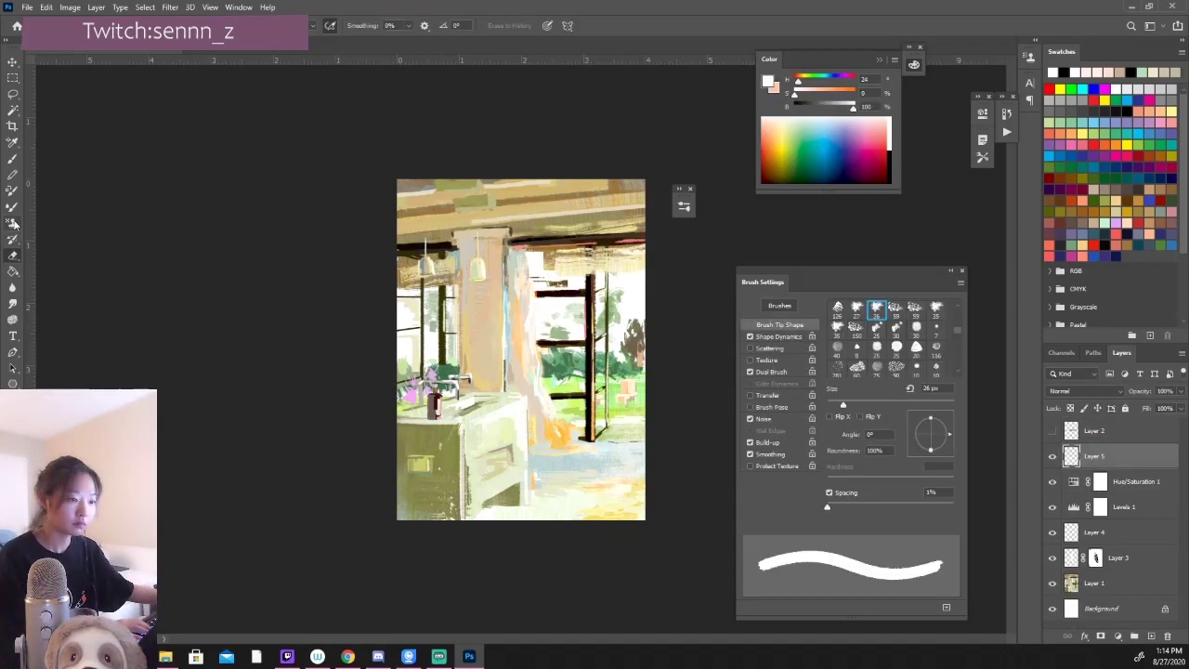
key("alt+BackSpace")
key("ctrl+i")
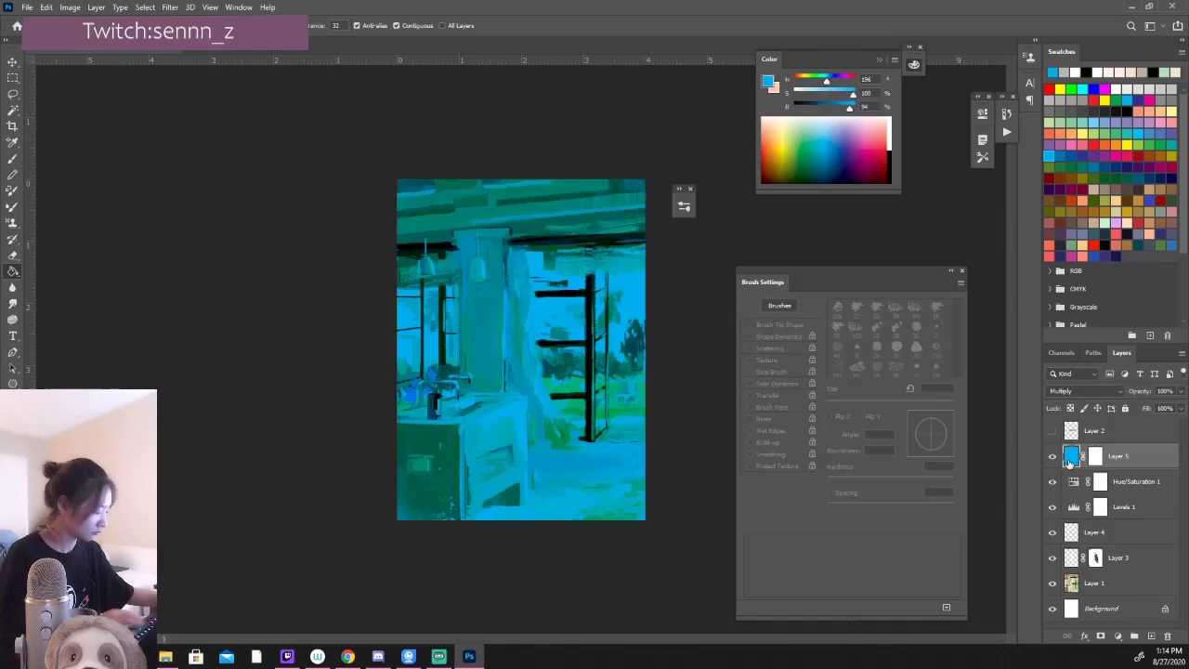
key("ctrl+u")
Step: Desaturate and lighten the blue fill, then choose a spatter smudge mixer brush preset
left_click_drag(938, 168, 957, 168)
key("Return")
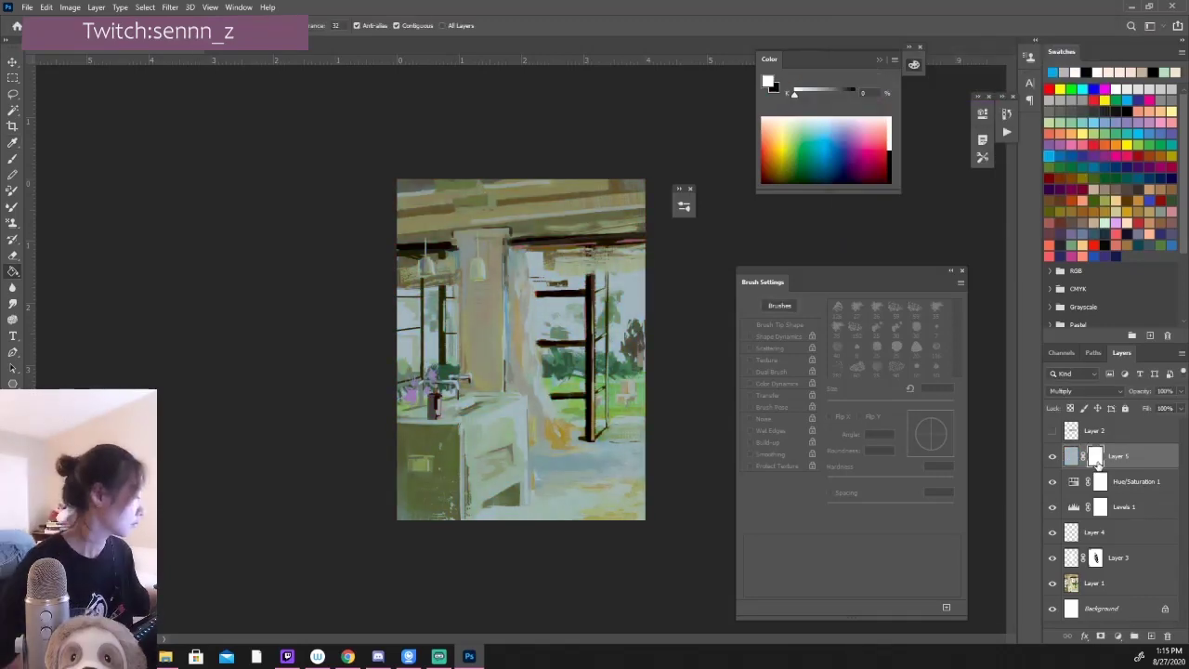
key("b")
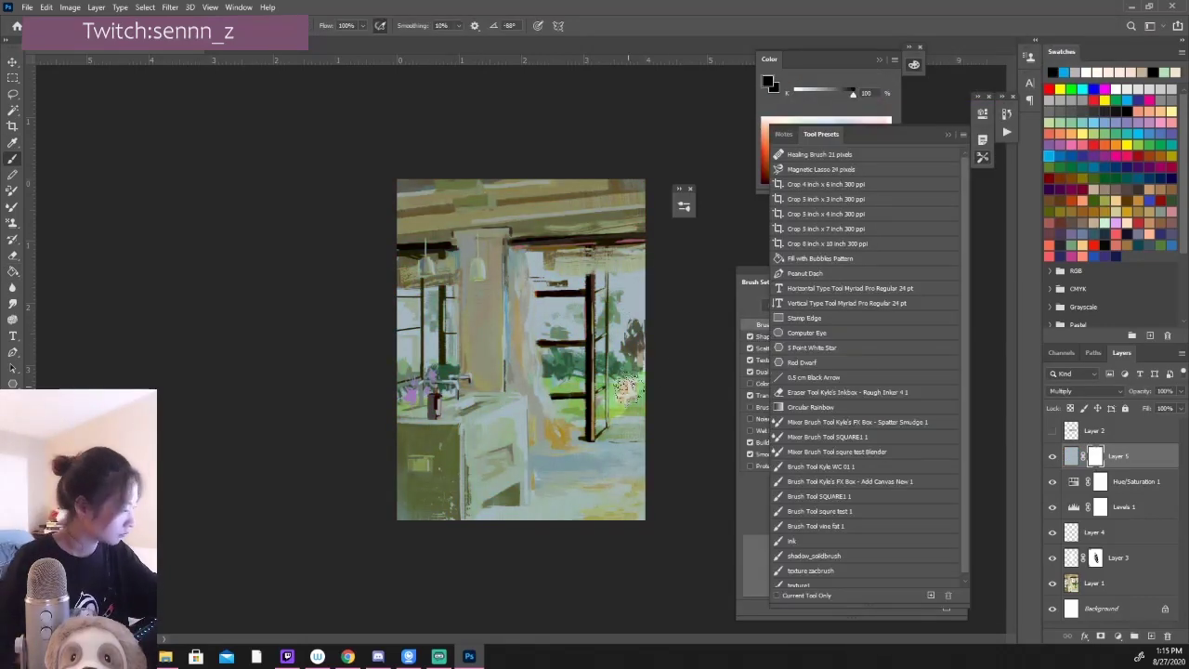
left_click(836, 422)
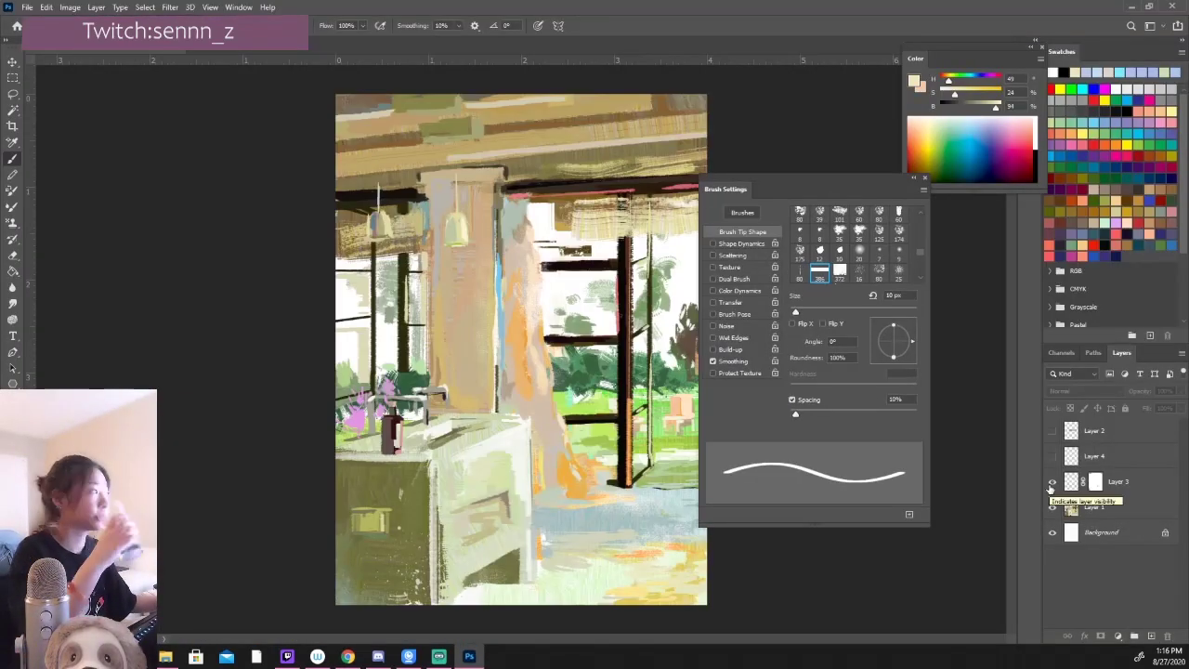
Step: Add a Levels adjustment layer that brightens the painting's tones
left_click(1118, 635)
left_click(1115, 475)
left_click_drag(862, 239, 869, 240)
left_click_drag(953, 240, 953, 244)
left_click(1073, 434)
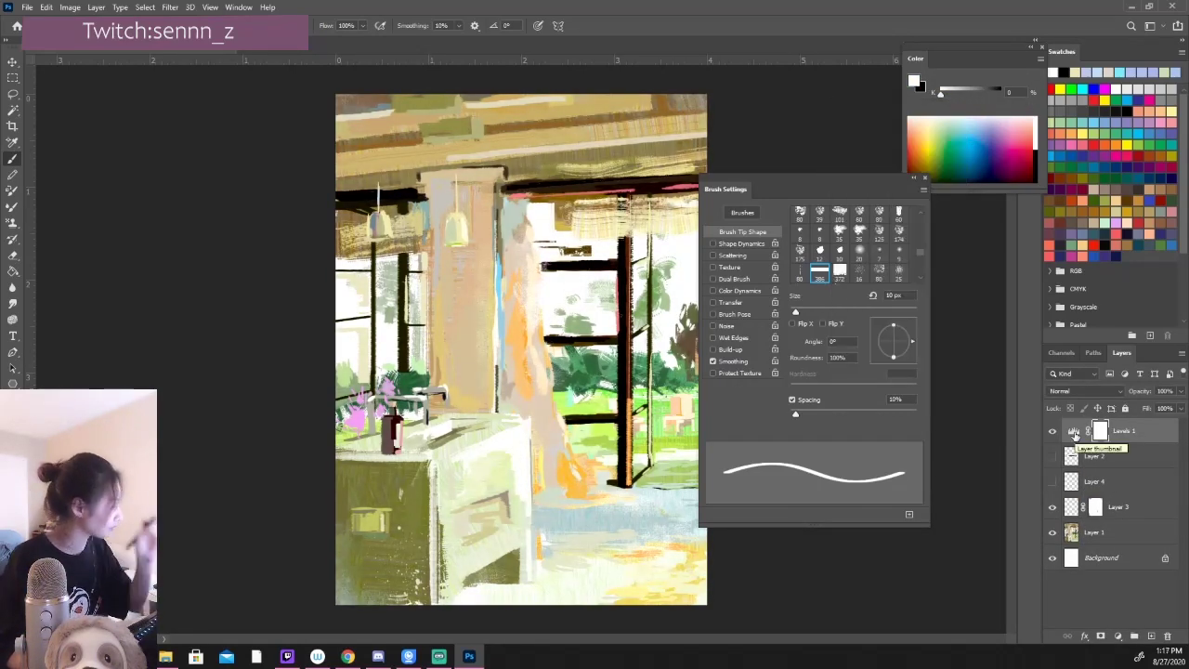
Step: Add a masked blue Multiply layer muted to blue-grey, then cancel Save As
key("ctrl+shift+alt+n")
key("g")
key("alt+BackSpace")
key("shift+alt+m")
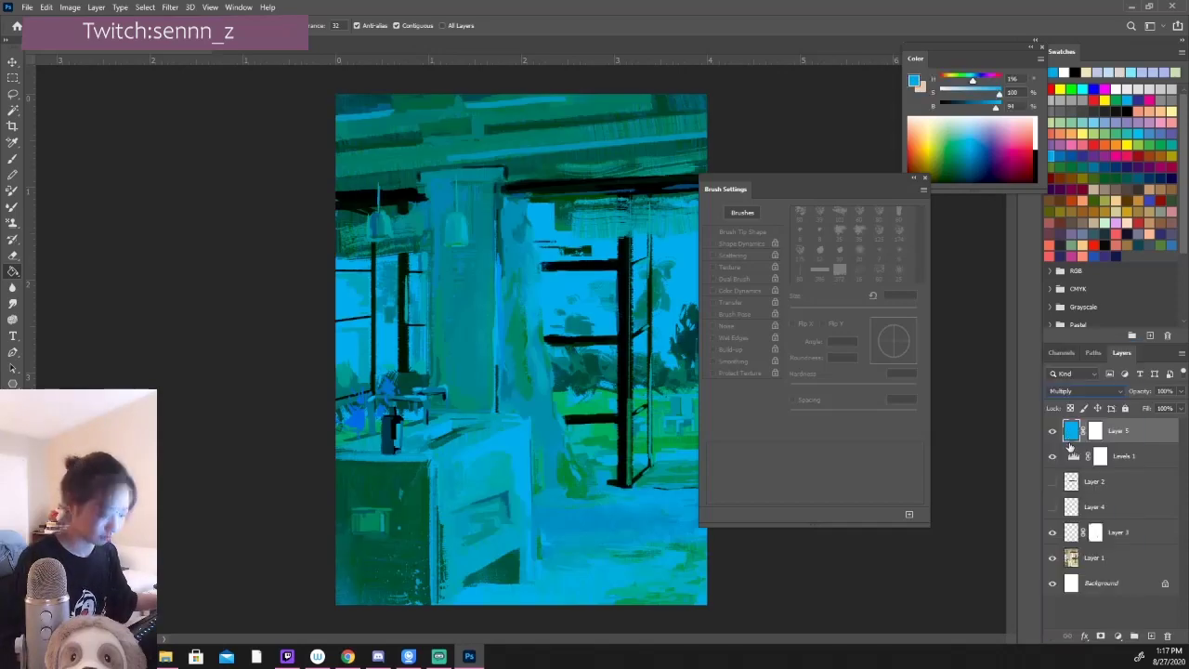
key("ctrl+u")
key("Return")
key("F5")
key("ctrl+shift+s")
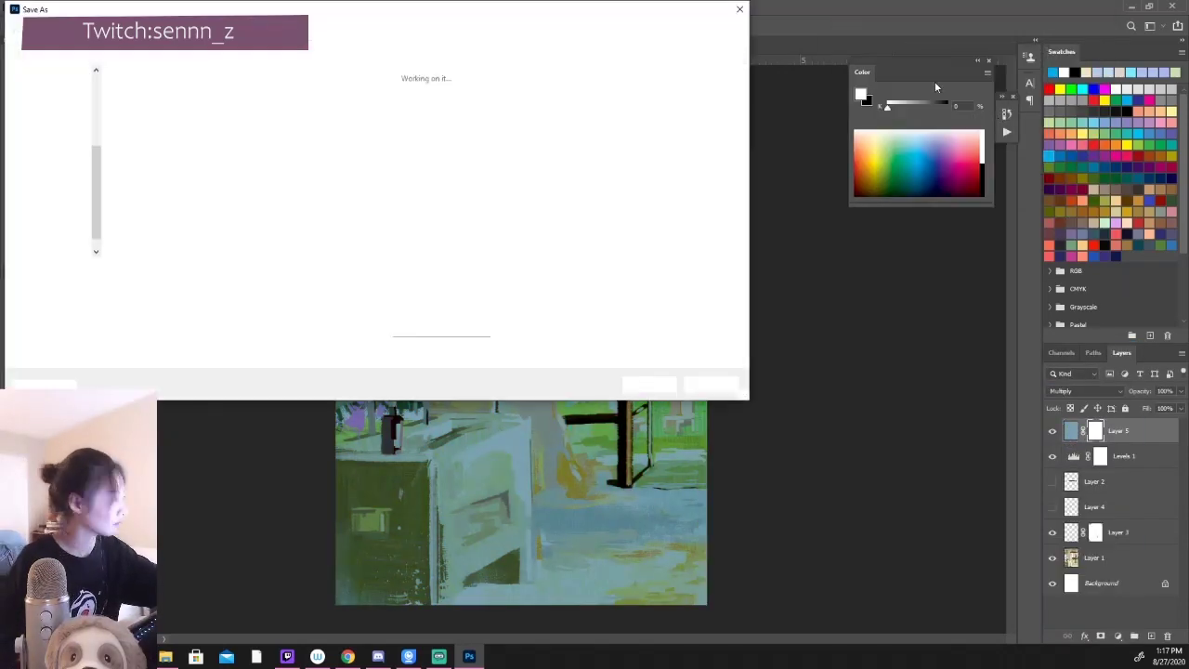
key("Return")
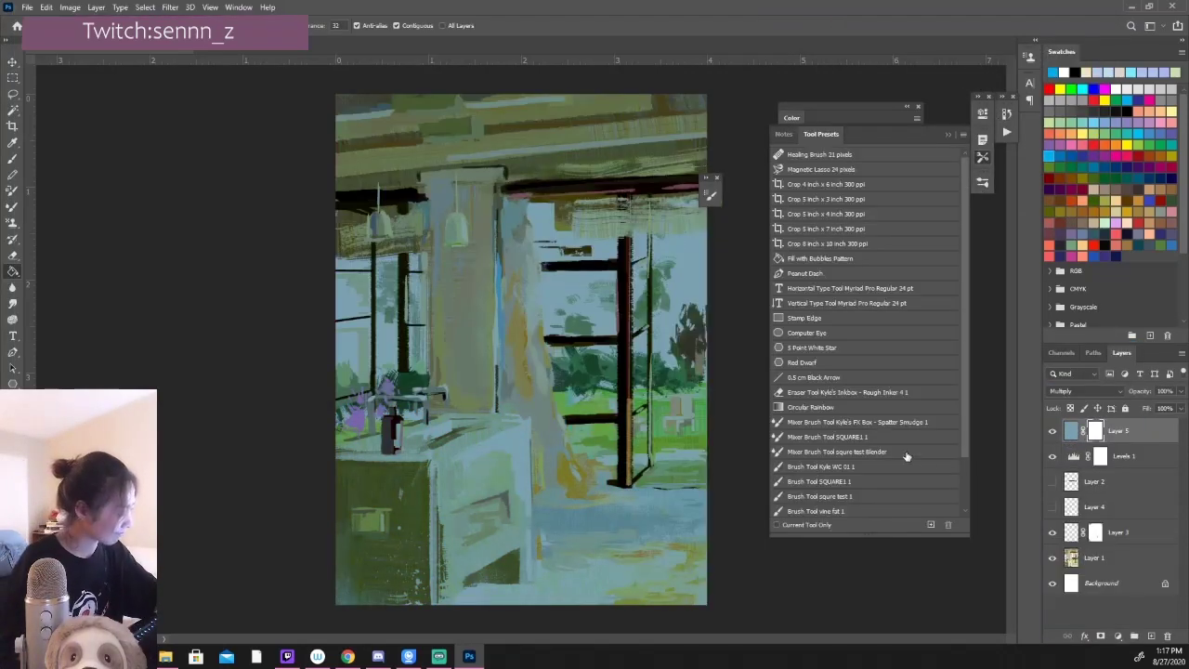
Step: With the Brush on the mask, reveal sunlight across the lower-right floor and table top
key("b")
left_click_drag(706, 400, 567, 493)
left_click_drag(715, 483, 548, 539)
left_click_drag(576, 455, 534, 548)
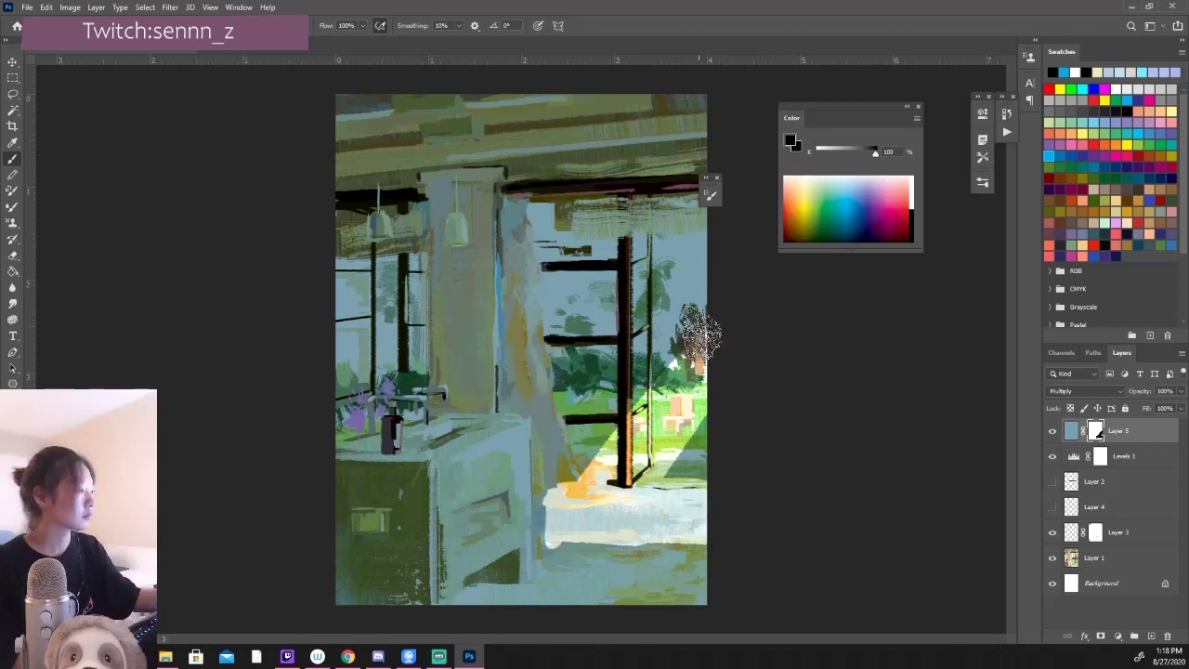
left_click_drag(464, 381, 483, 446)
left_click_drag(437, 399, 474, 455)
left_click_drag(473, 372, 395, 360)
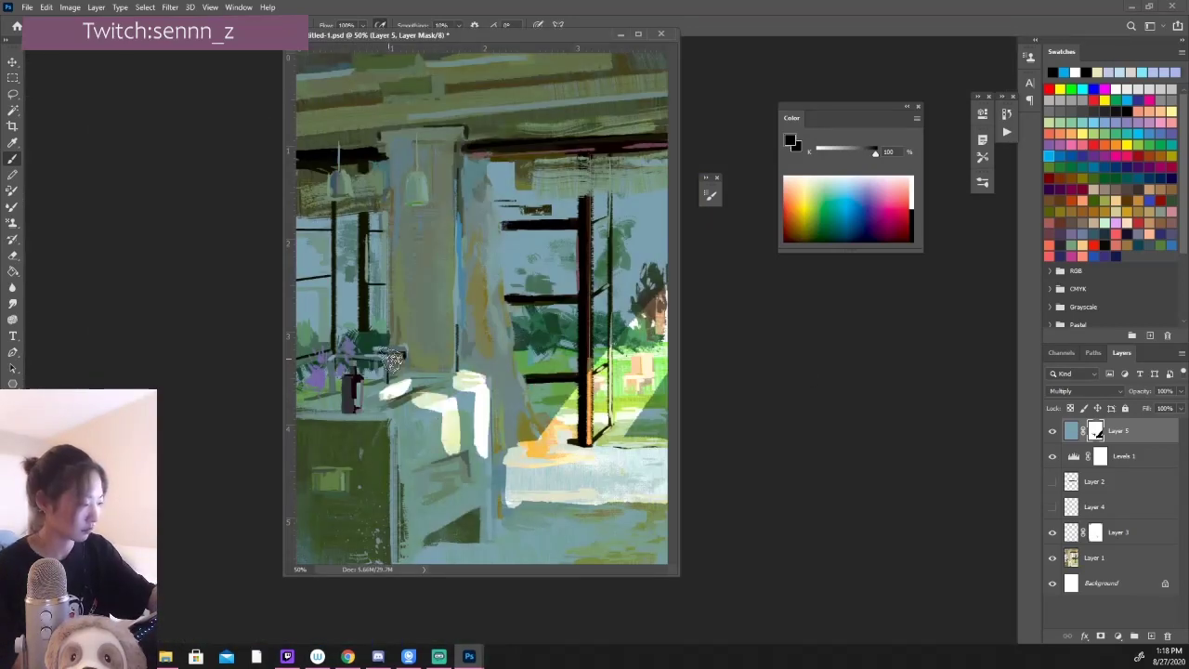
Step: Restore the overlay along the table leg and edge, then hide it around the orange patch
key("x")
left_click_drag(483, 376, 478, 492)
left_click_drag(437, 367, 507, 367)
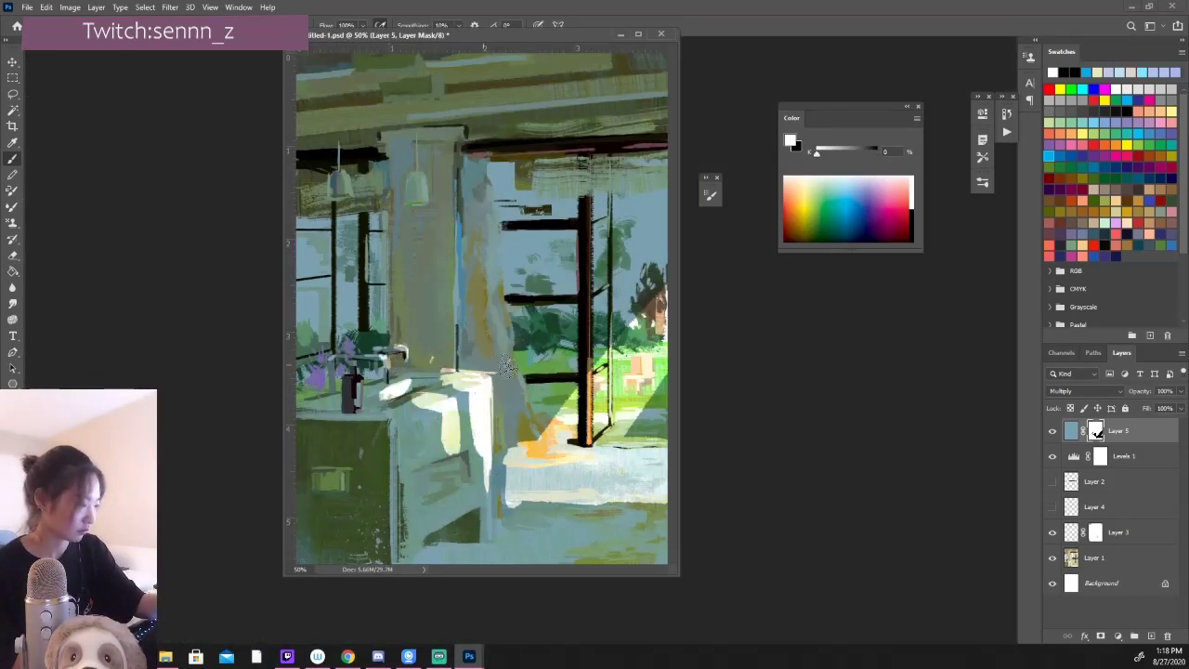
key("x")
left_click_drag(553, 438, 515, 469)
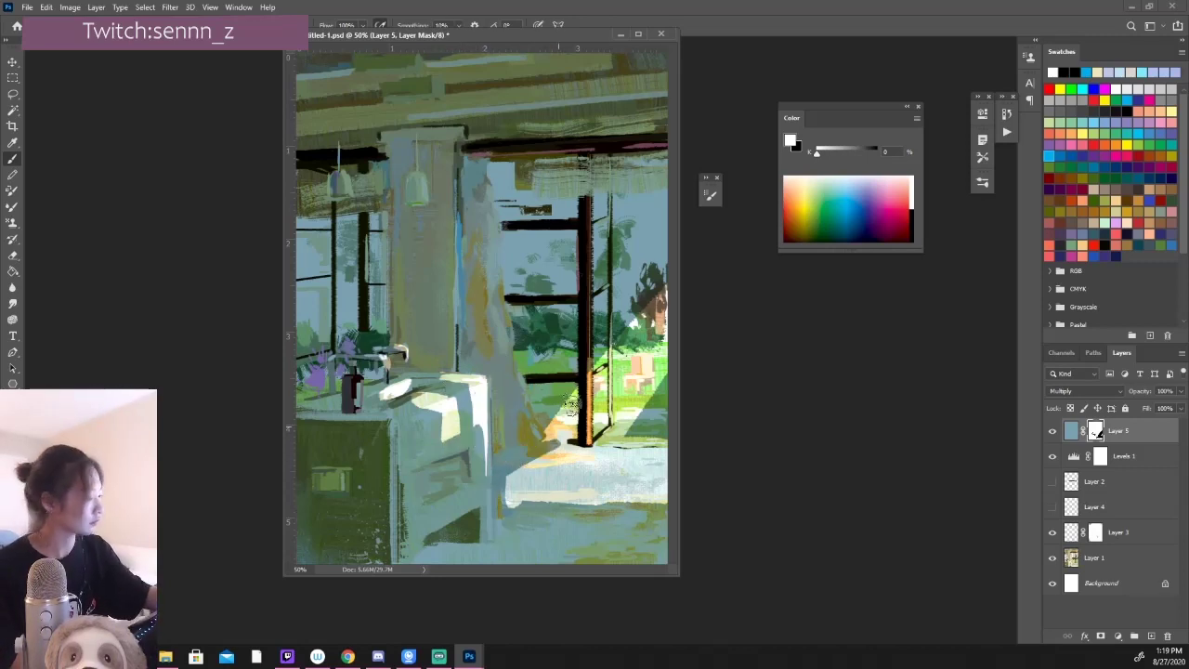
left_click_drag(576, 390, 520, 464)
left_click_drag(567, 418, 511, 474)
mouse_move(604, 391)
left_mouse_down()
mouse_move(503, 471)
mouse_move(664, 487)
left_mouse_up()
Step: Repaint the mask over the right window foliage, alternating black and white
key("x")
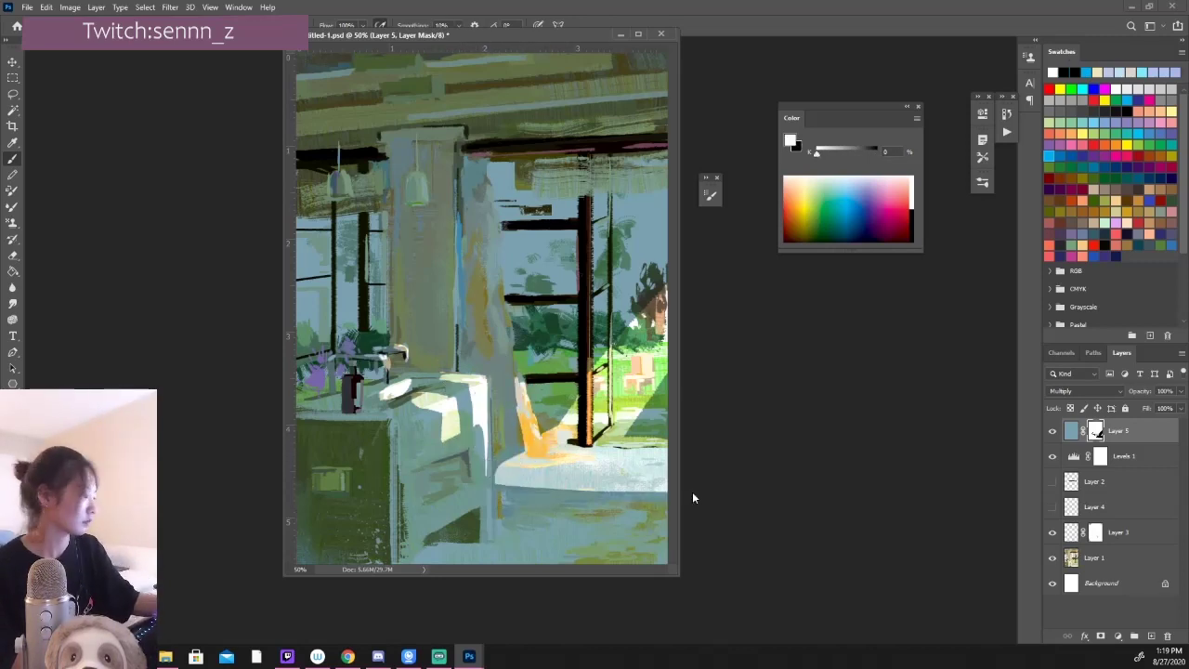
mouse_move(653, 300)
left_mouse_down()
mouse_move(613, 381)
mouse_move(566, 422)
left_mouse_up()
left_click_drag(651, 371, 600, 400)
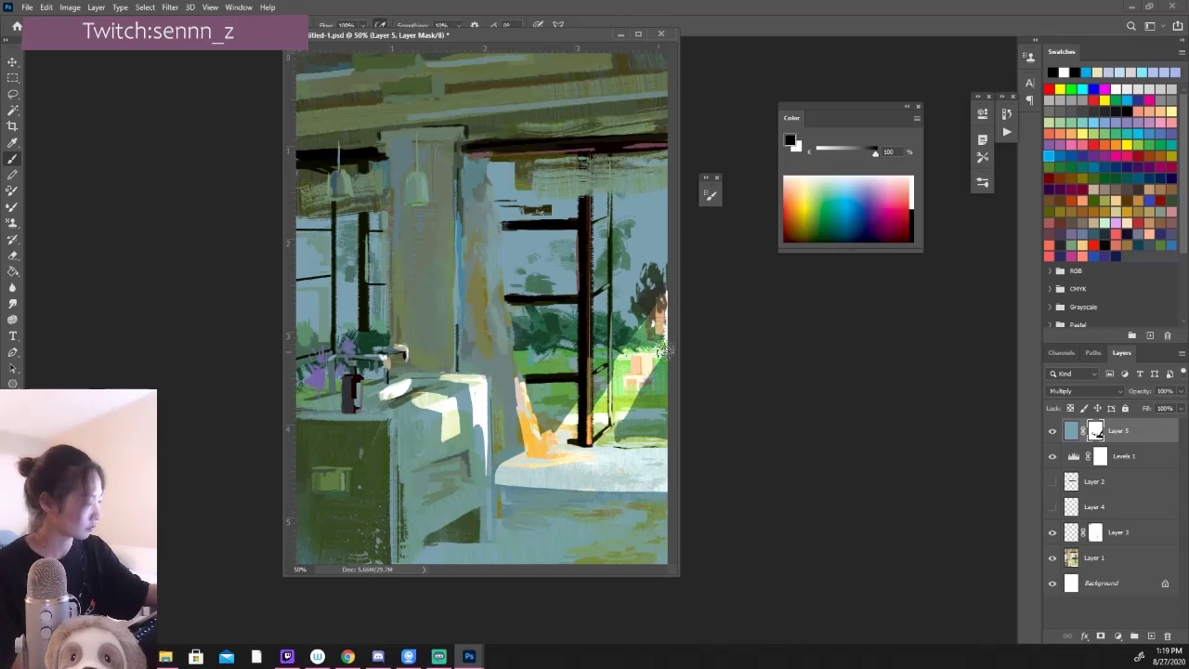
key("x")
left_click_drag(650, 348, 641, 446)
key("x")
Step: Shrink the orange patch, reshape the table edge, and brighten the table top and pillar edge
left_click_drag(548, 450, 492, 479)
left_click_drag(562, 381, 520, 464)
mouse_move(581, 408)
left_mouse_down()
mouse_move(516, 469)
mouse_move(664, 478)
left_mouse_up()
left_click_drag(491, 376, 490, 484)
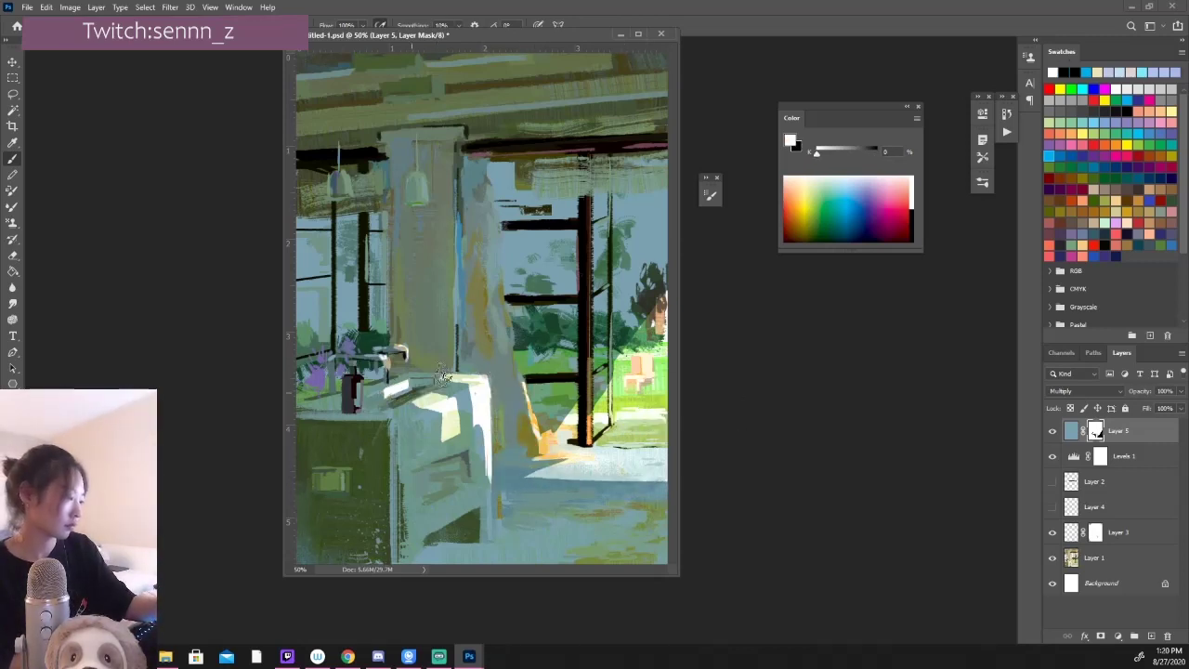
left_click_drag(413, 395, 459, 375)
Step: Reshape the pillar's right edge, then zoom out to see the whole painting
key("x")
mouse_move(479, 438)
left_mouse_down()
mouse_move(457, 376)
mouse_move(455, 418)
mouse_move(464, 367)
left_mouse_up()
key("x")
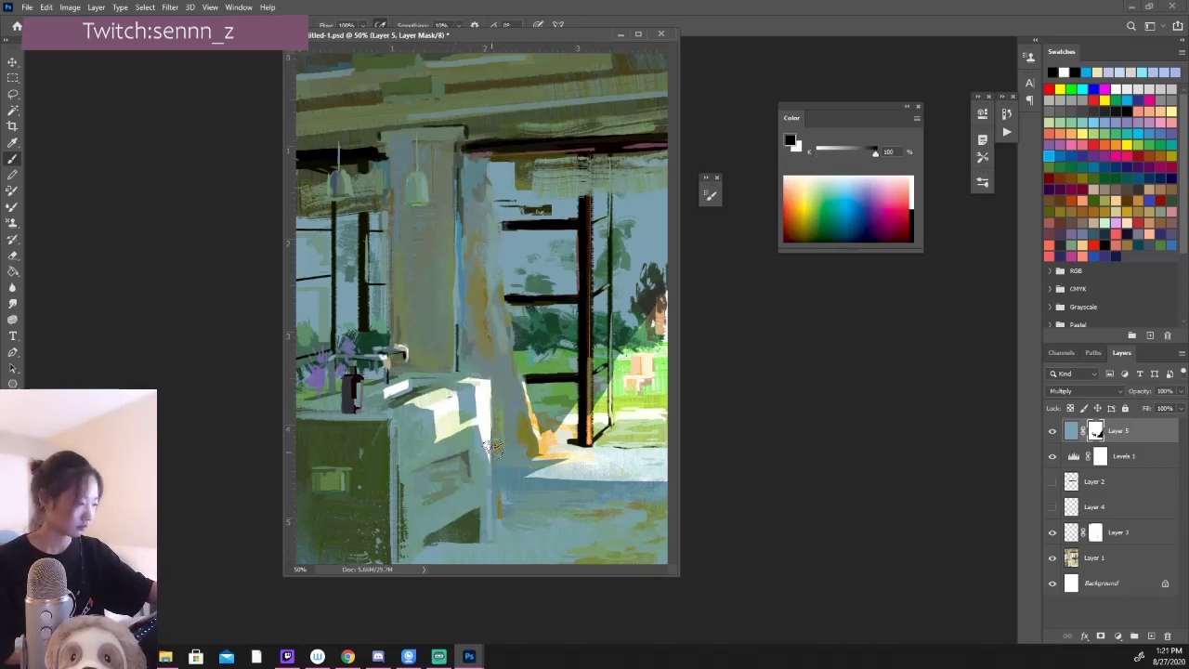
key("ctrl+minus")
key("ctrl+minus")
key("x")
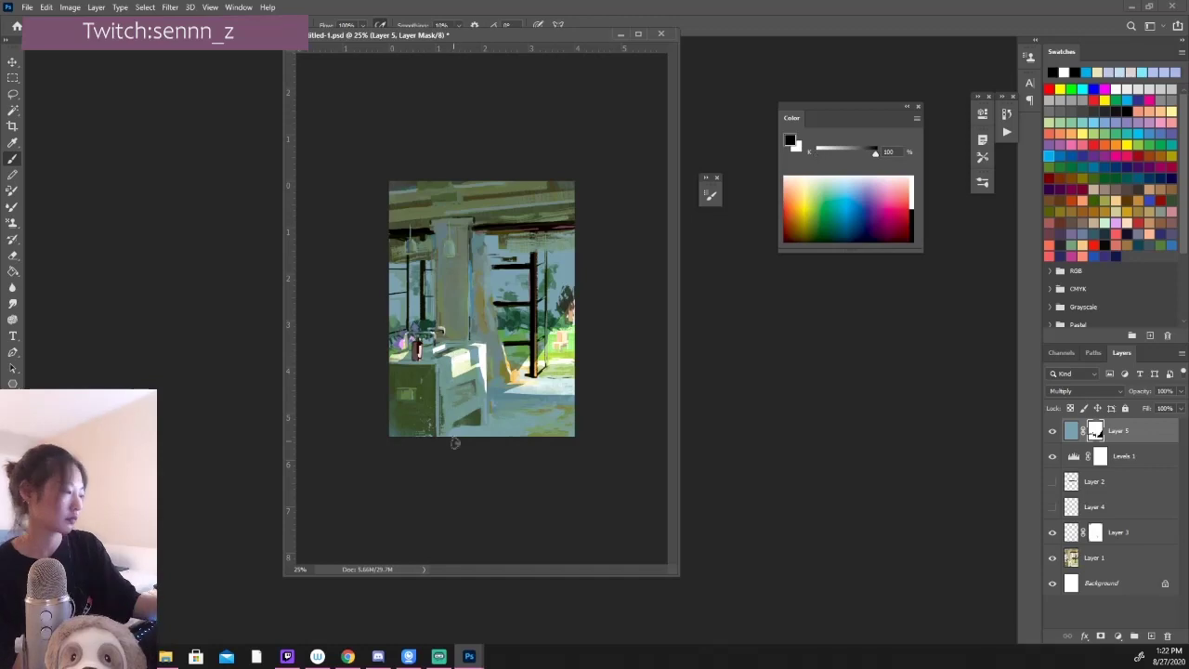
Step: Reveal warm light on the lower-right floor and add a horizontal light streak on the mask
left_click_drag(488, 406, 549, 364)
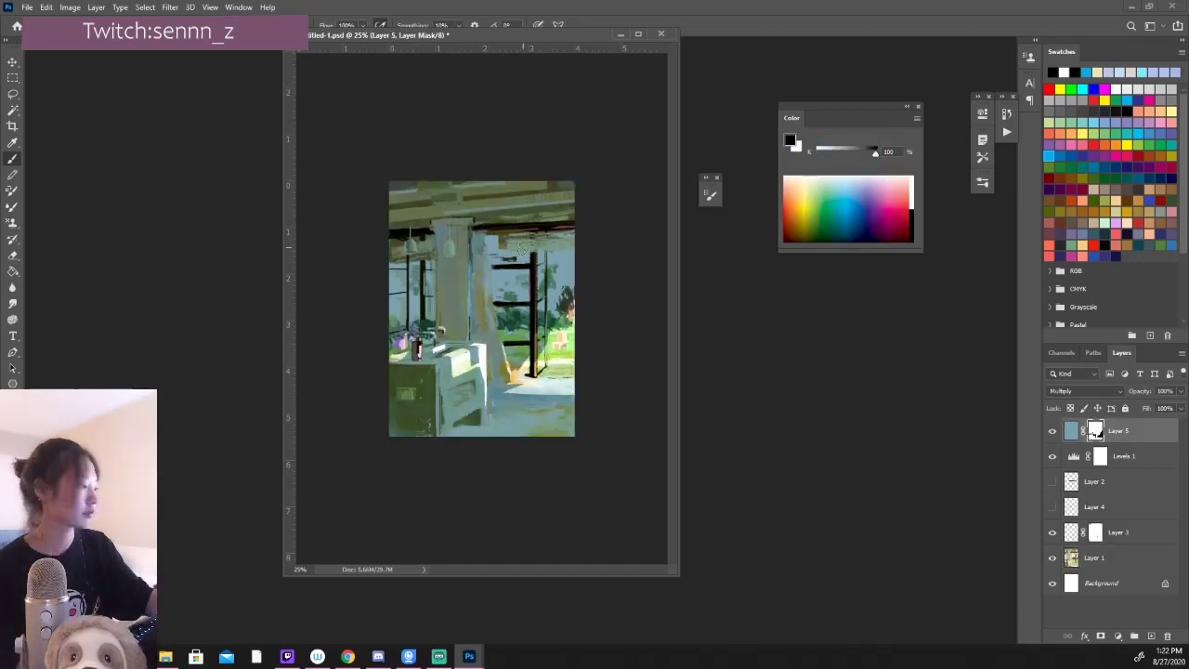
left_click_drag(511, 249, 562, 248)
key("x")
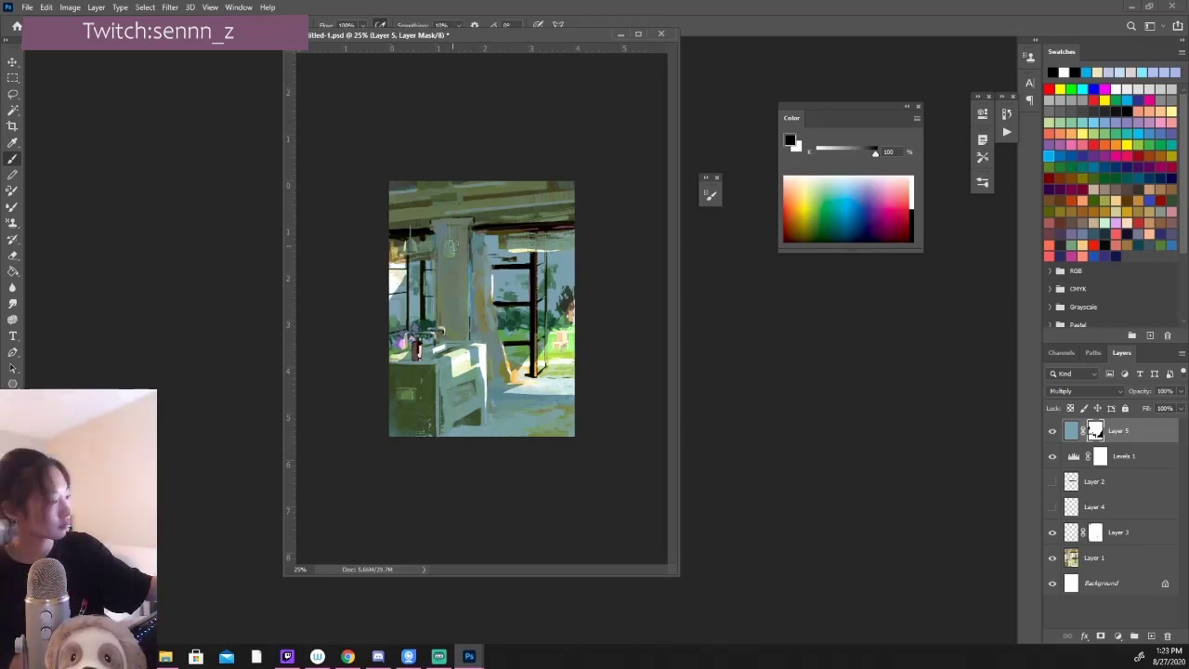
key("x")
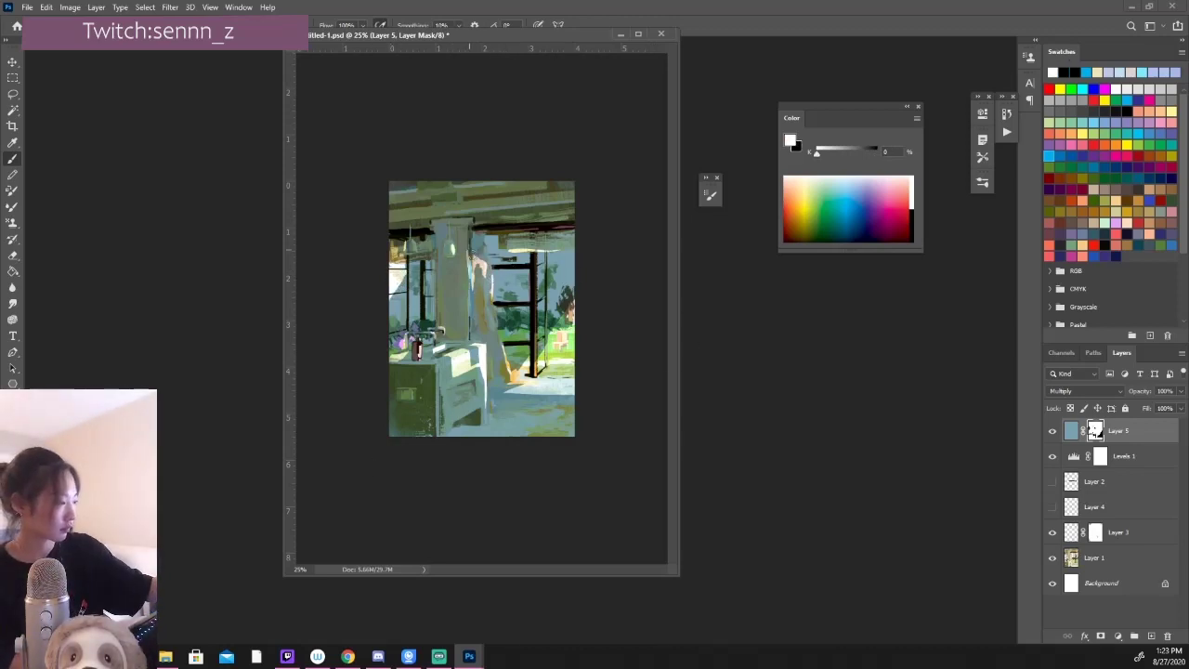
key("x")
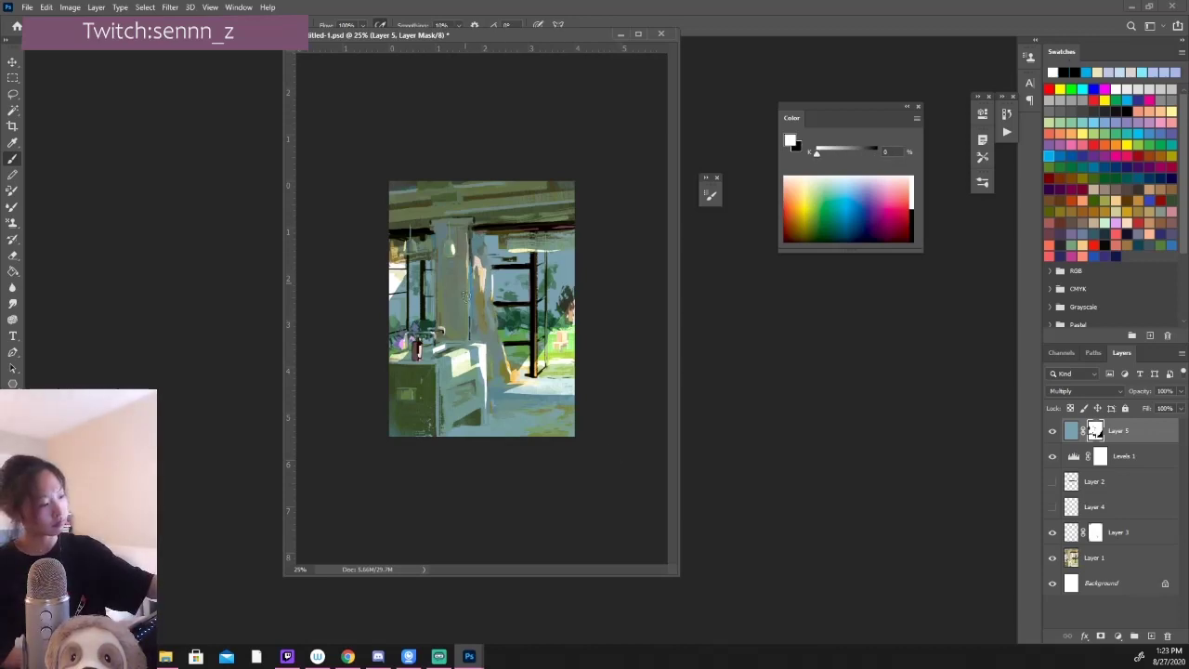
key("x")
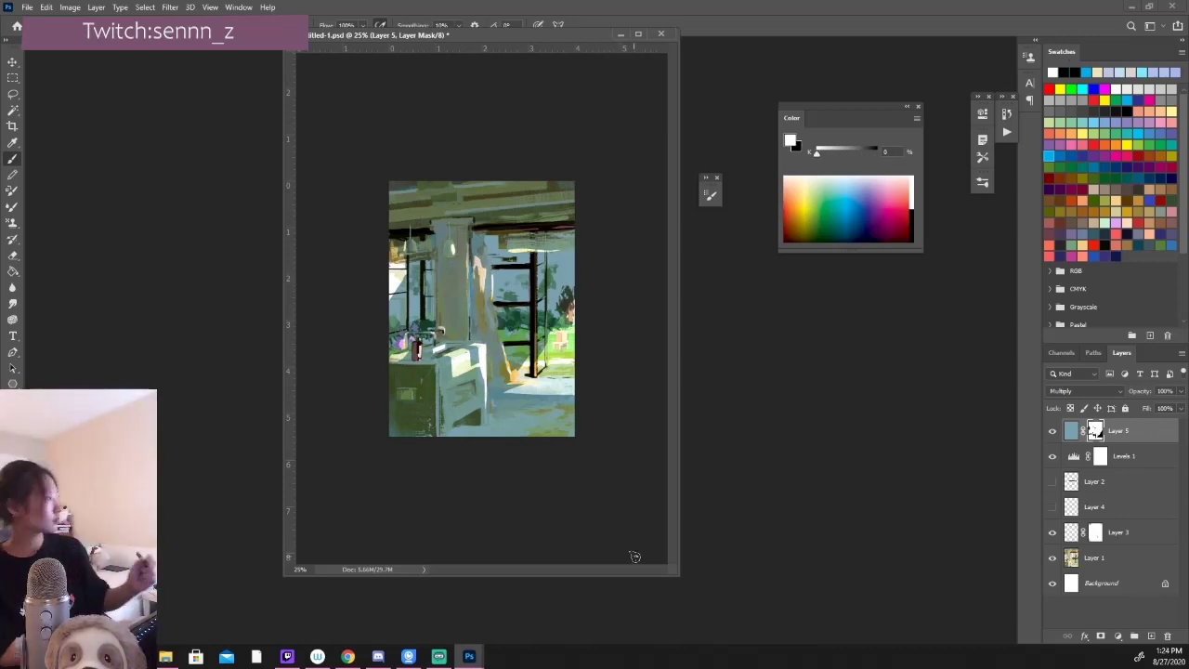
Step: Reveal light along the right edge near the trees, then undo that stroke
left_click_drag(568, 288, 522, 348)
key("x")
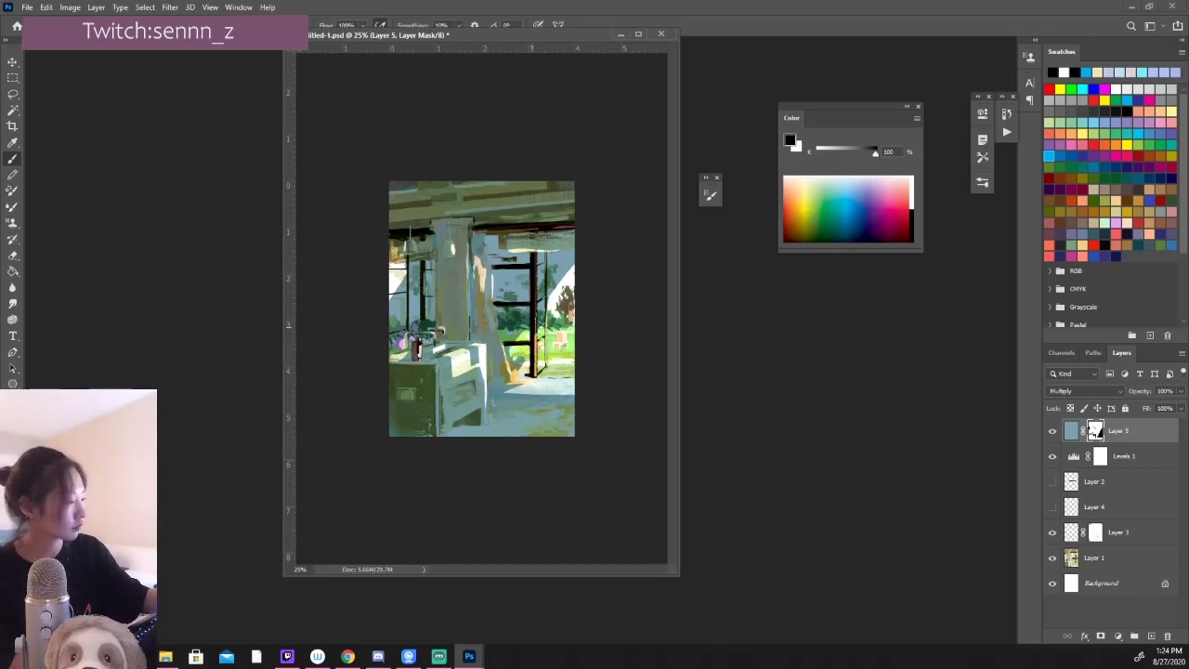
key("x")
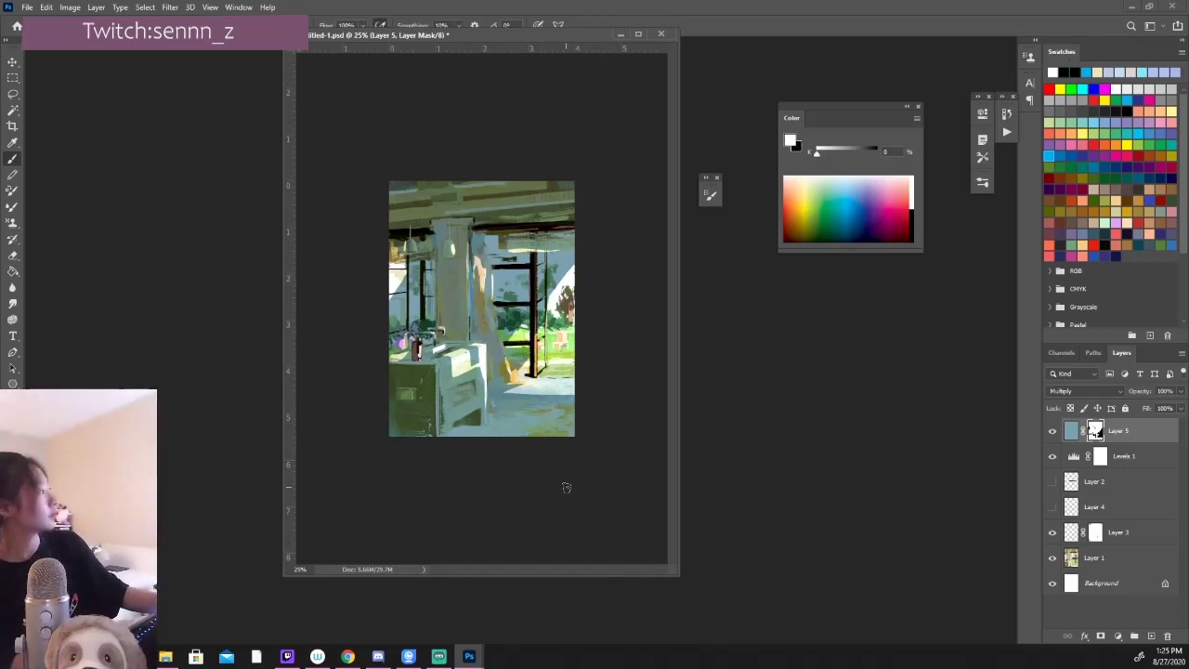
key("ctrl+z")
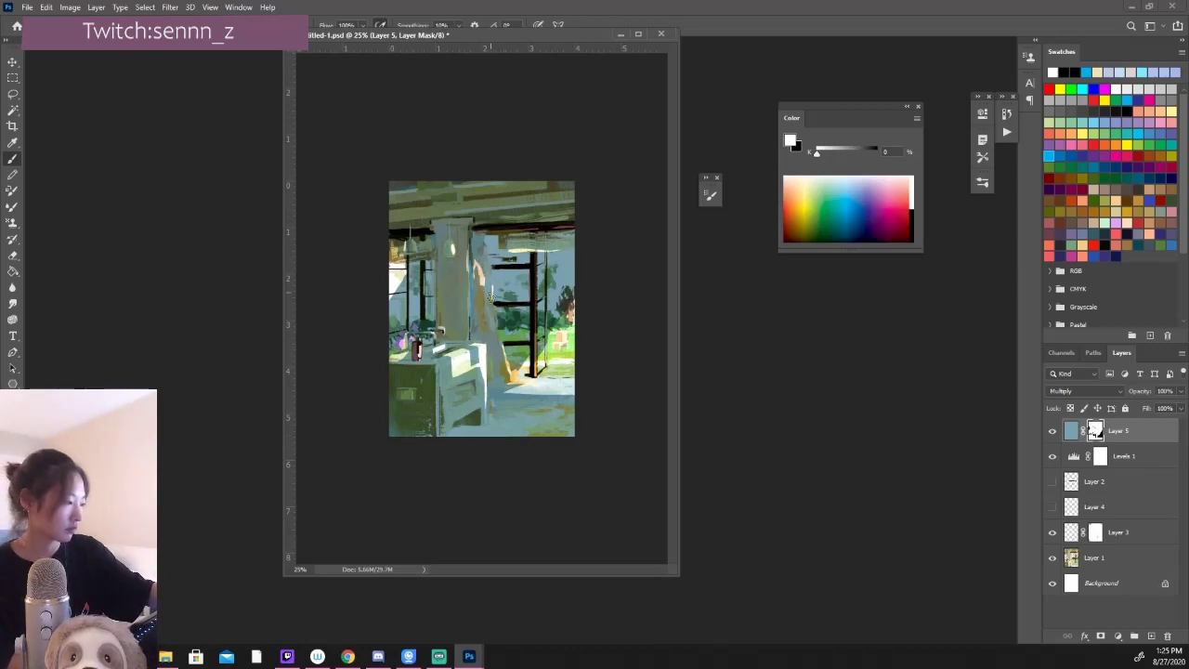
key("x")
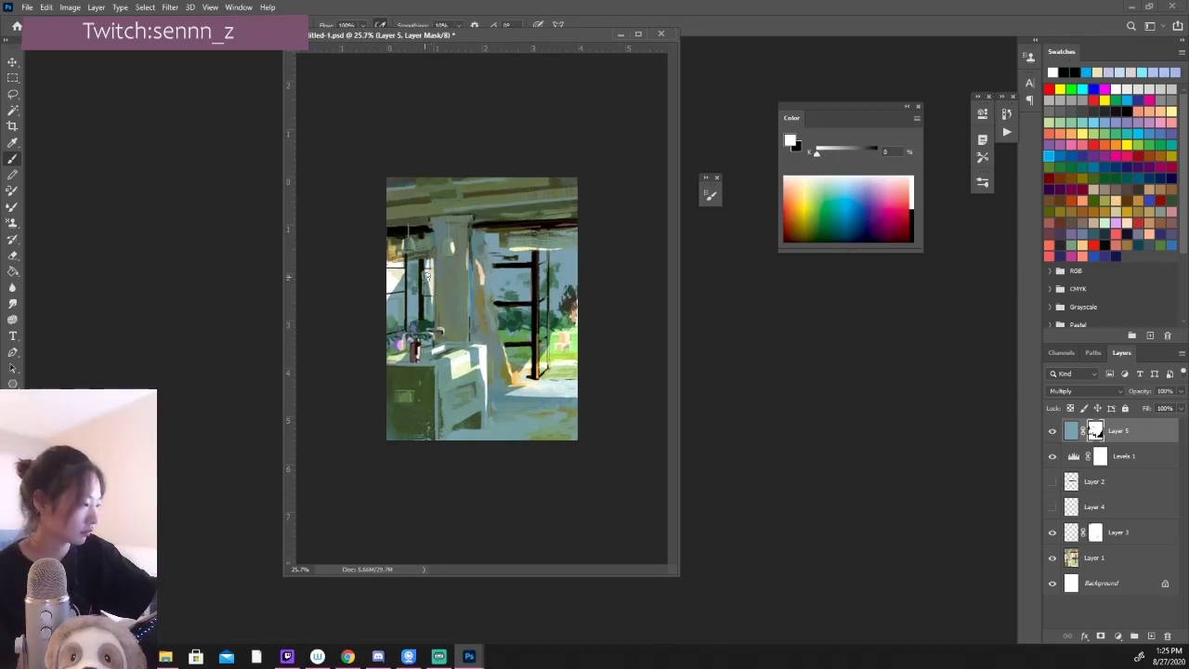
Step: Reshape the lighting on the central pillar, darkening then repainting its sunlit area
left_click_drag(429, 260, 483, 288)
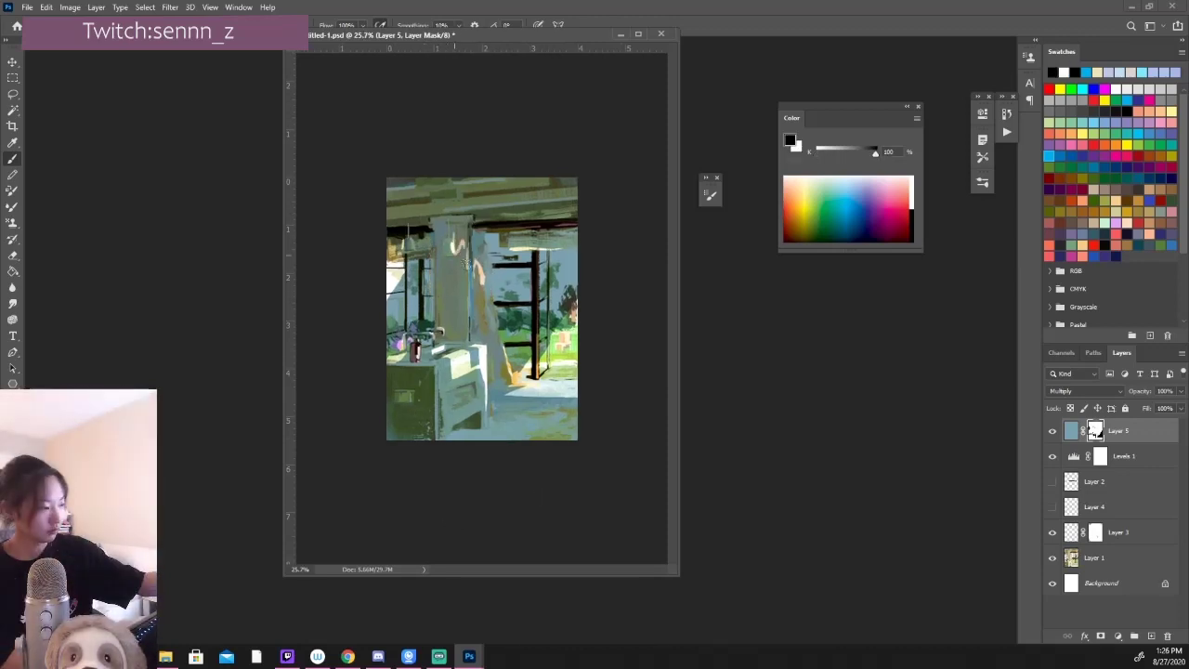
key("x")
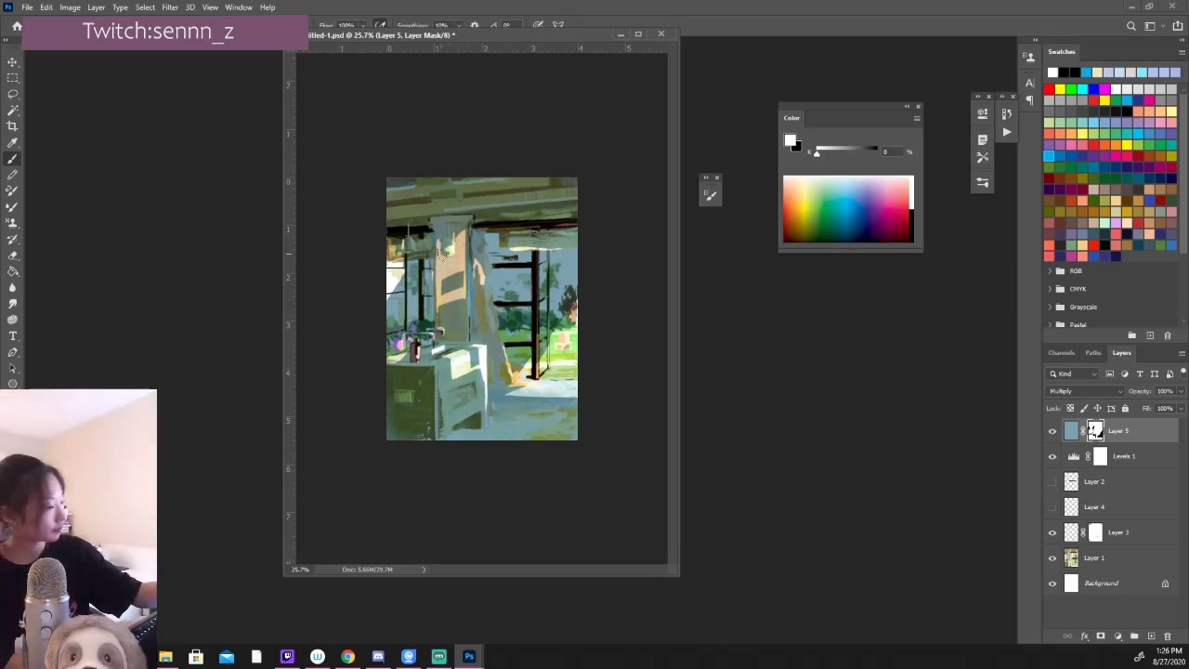
left_click_drag(444, 265, 466, 232)
key("x")
Step: Lighten the lower pillar and refine its sunlight and shade with alternating black and white
key("x")
left_click_drag(468, 232, 470, 251)
mouse_move(444, 293)
left_mouse_down()
mouse_move(465, 256)
mouse_move(455, 249)
left_mouse_up()
key("x")
left_click_drag(470, 327, 488, 289)
key("x")
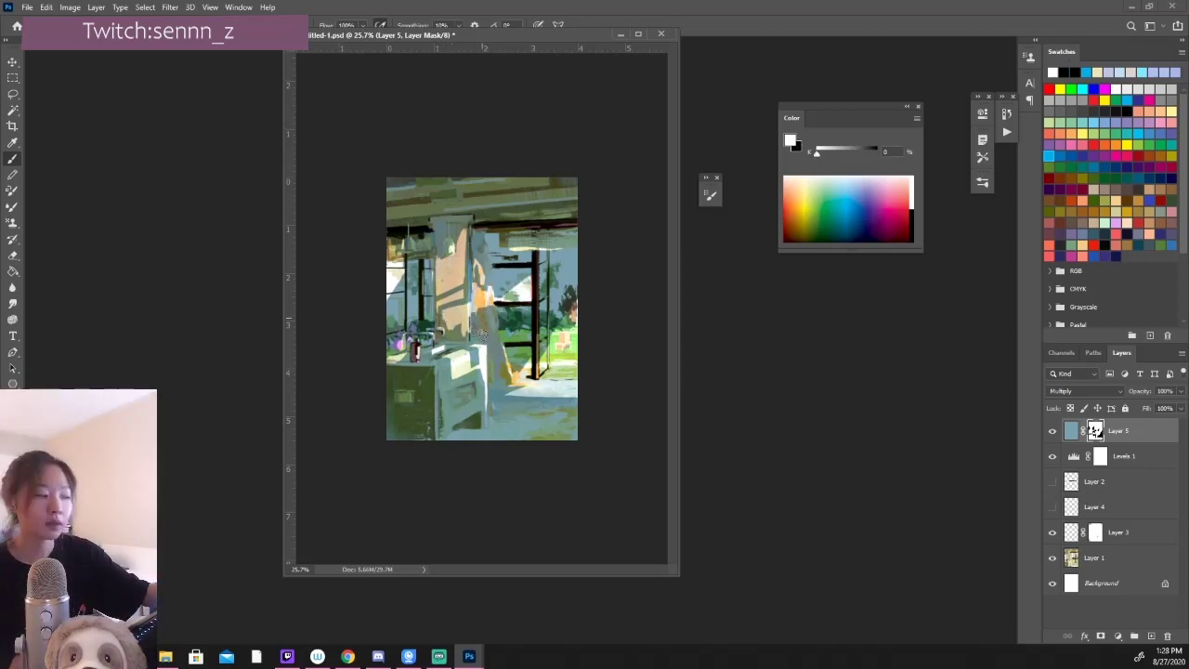
key("x")
mouse_move(476, 331)
left_mouse_down()
mouse_move(446, 319)
mouse_move(479, 280)
left_mouse_up()
key("x")
key("x")
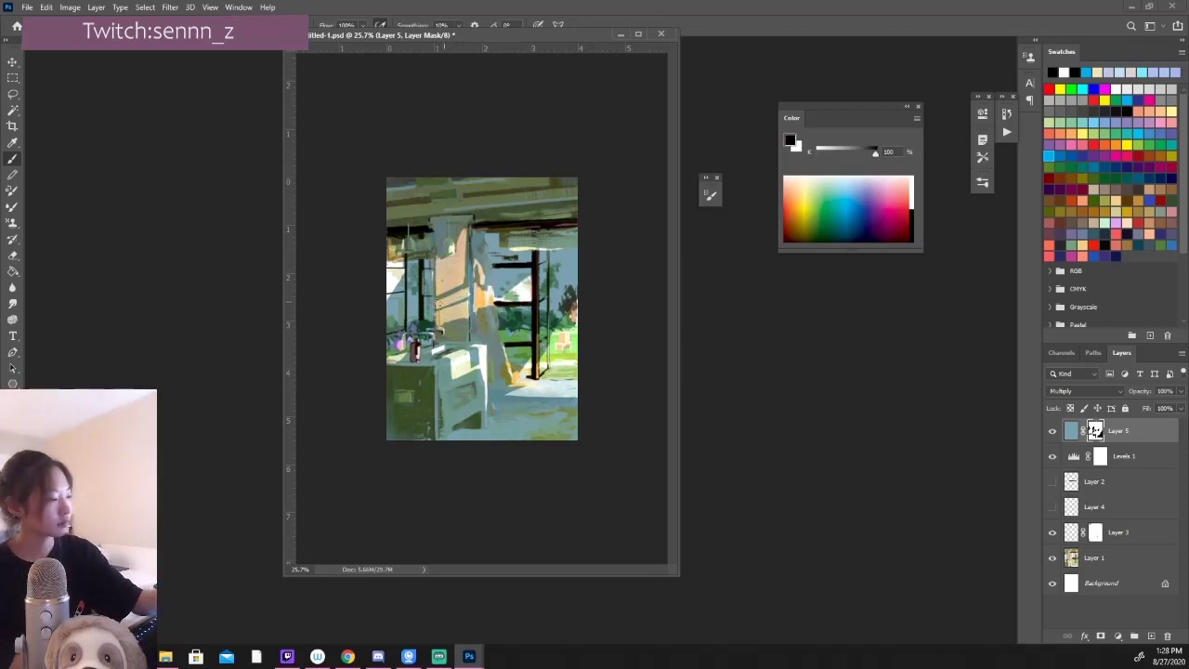
key("x")
left_click_drag(469, 327, 475, 269)
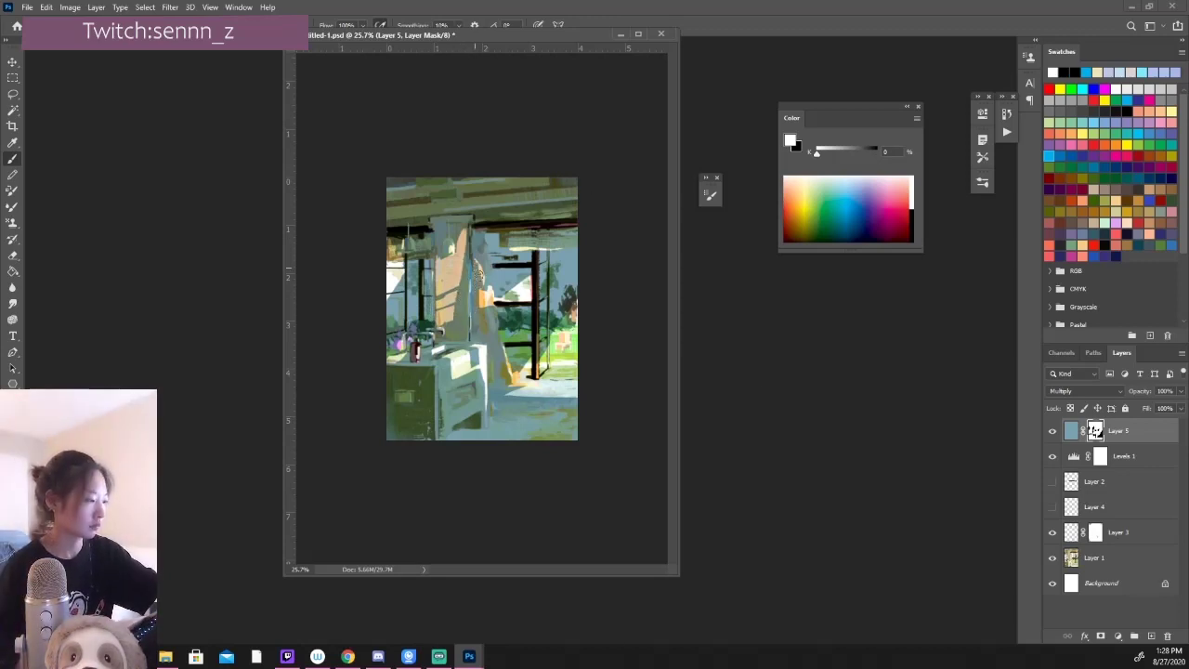
left_click(286, 656)
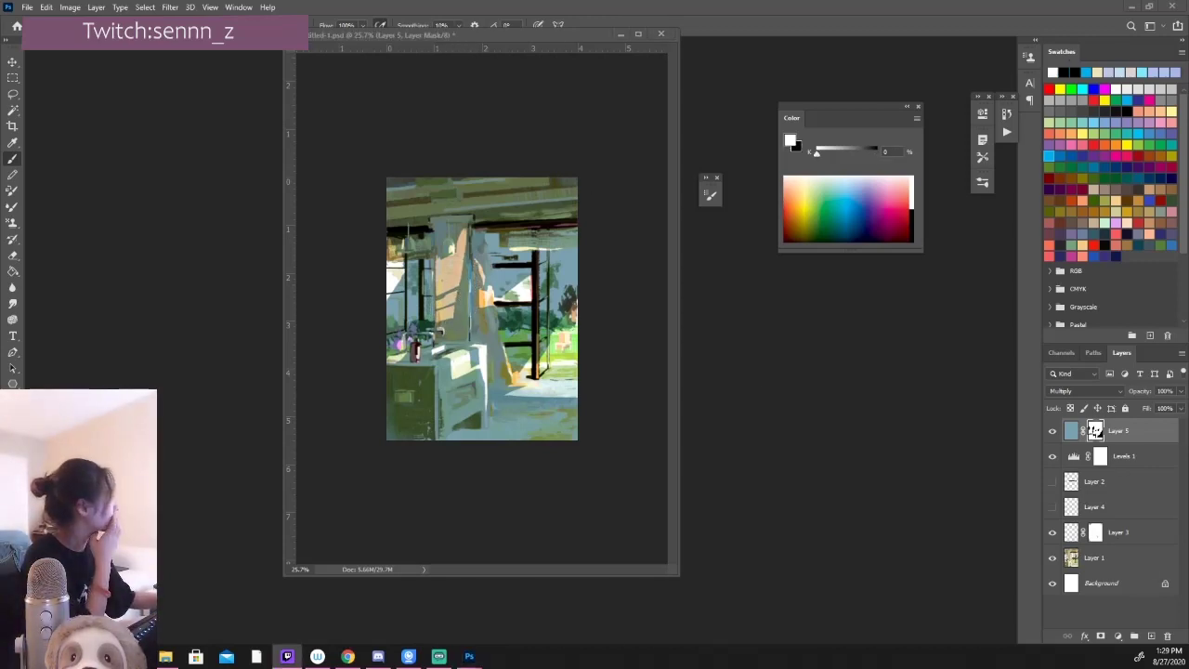
key("alt+Tab")
key("alt+Tab")
key("alt+Tab")
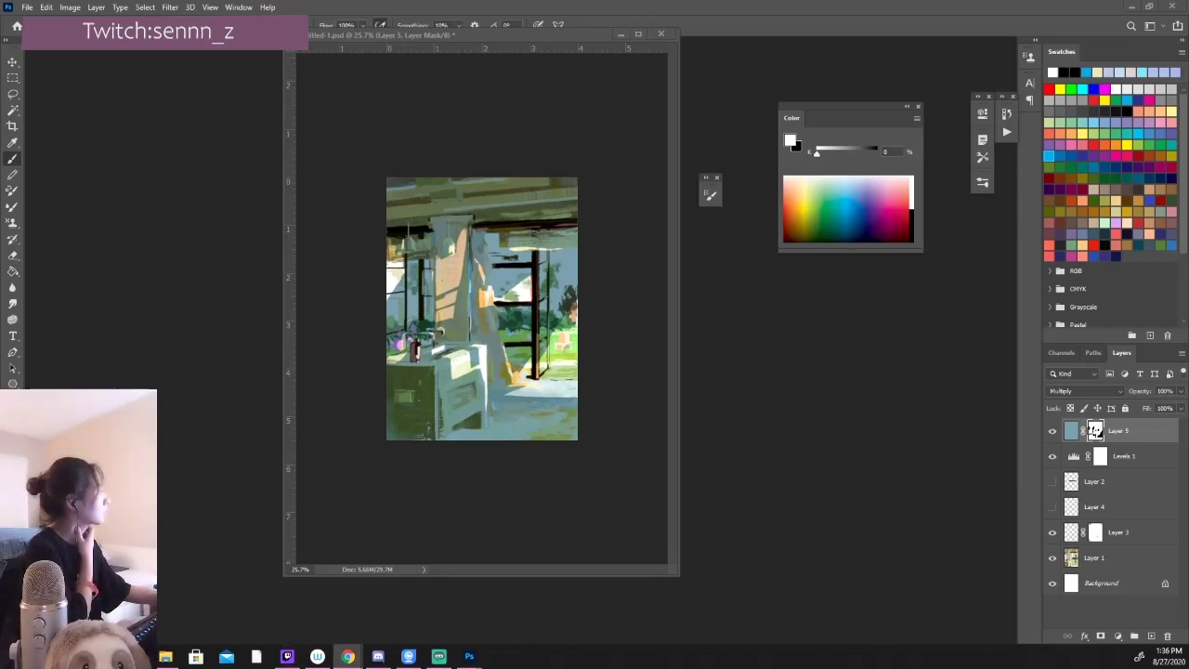
key("alt+Tab")
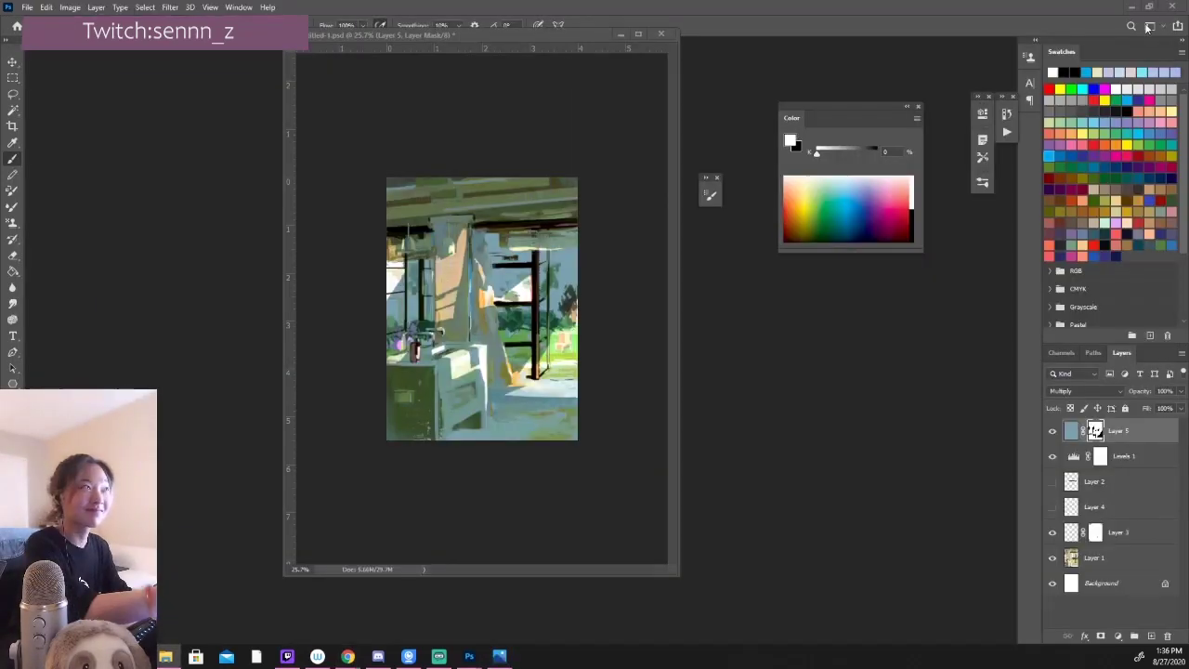
key("alt+Tab")
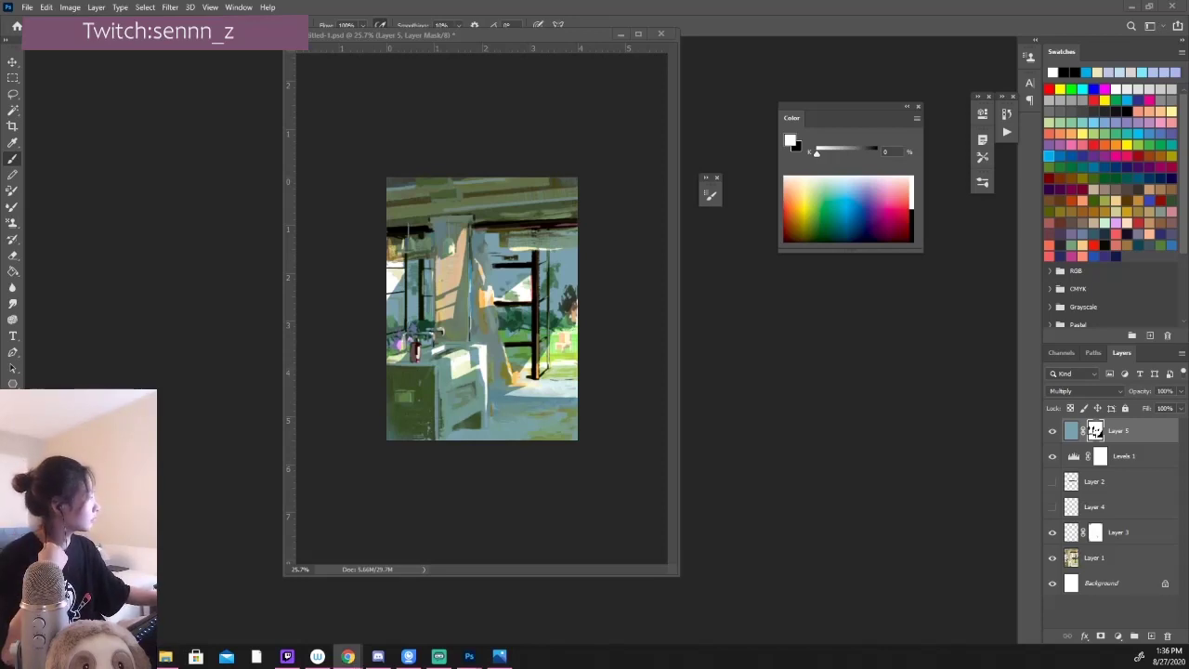